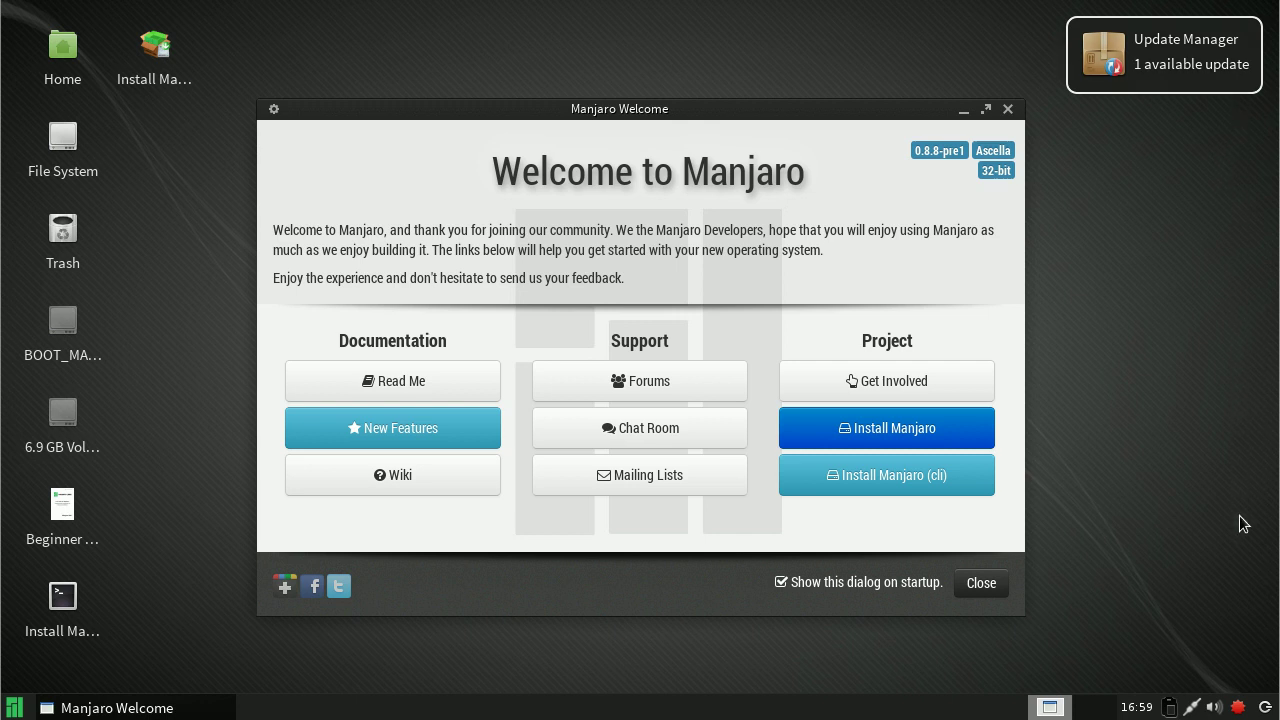
Step: Check the update notifier's options and the audio output profiles in the tray
right_click(1238, 710)
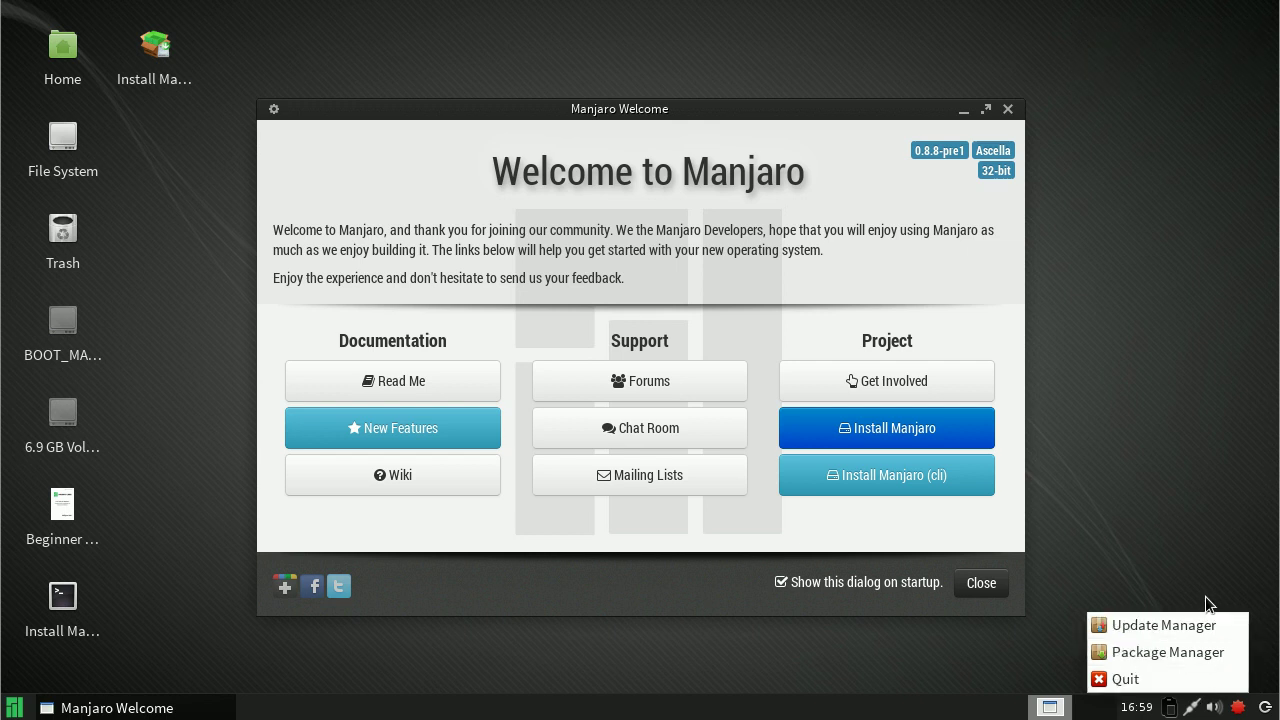
click(1206, 604)
right_click(1216, 710)
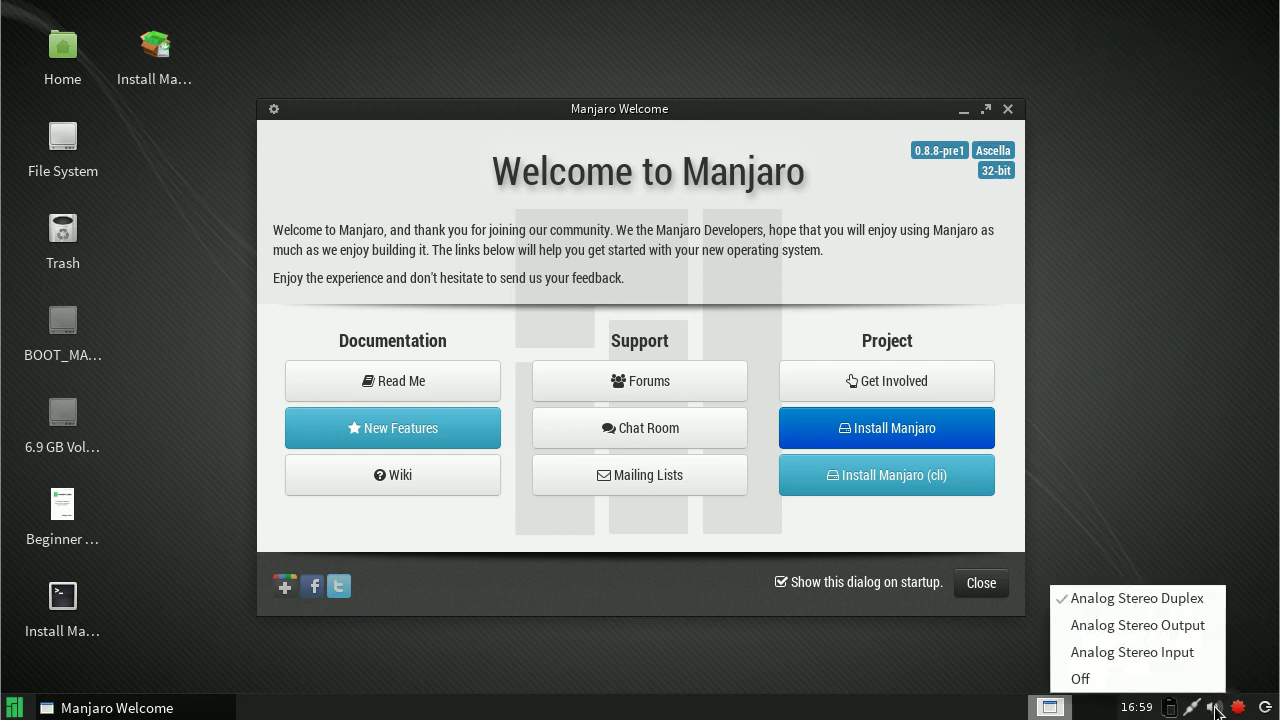
click(1216, 710)
Step: Raise the system volume to nearly full with the tray volume slider
click(1216, 710)
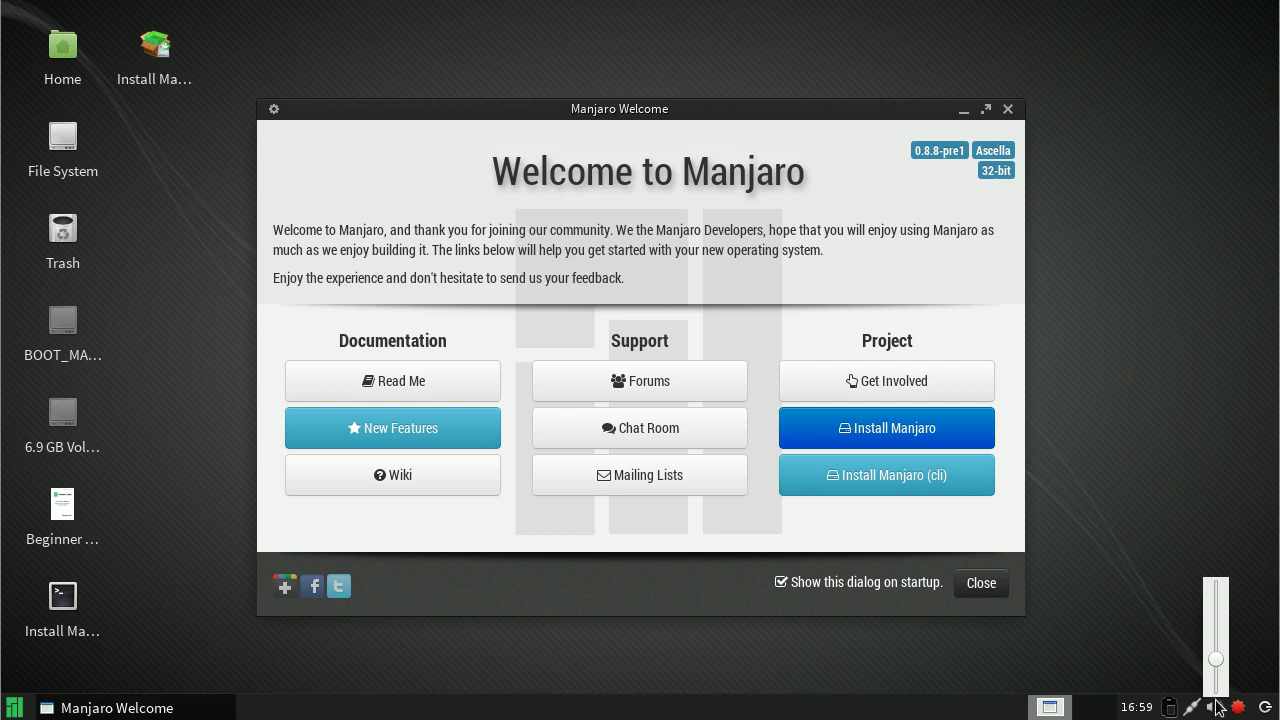
drag(1218, 664, 1222, 598)
click(1182, 580)
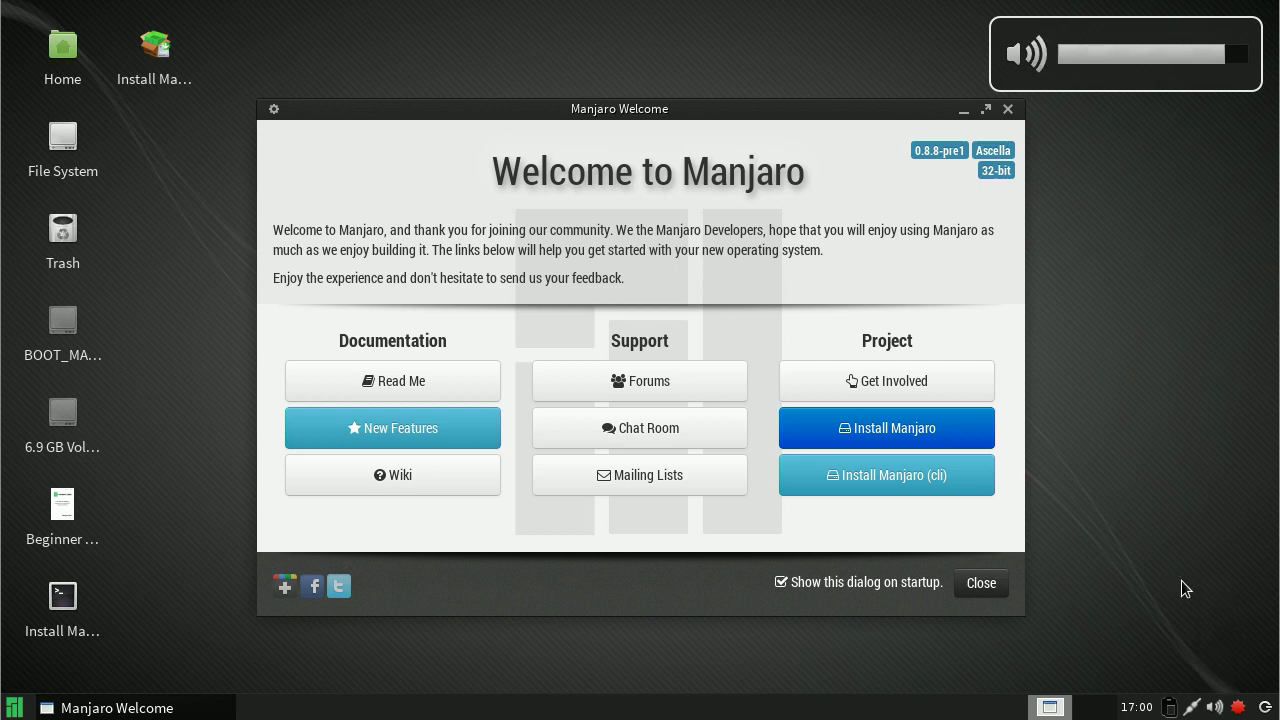
Step: Check the network connection options, then flip to workspace 2 and back twice
right_click(1195, 708)
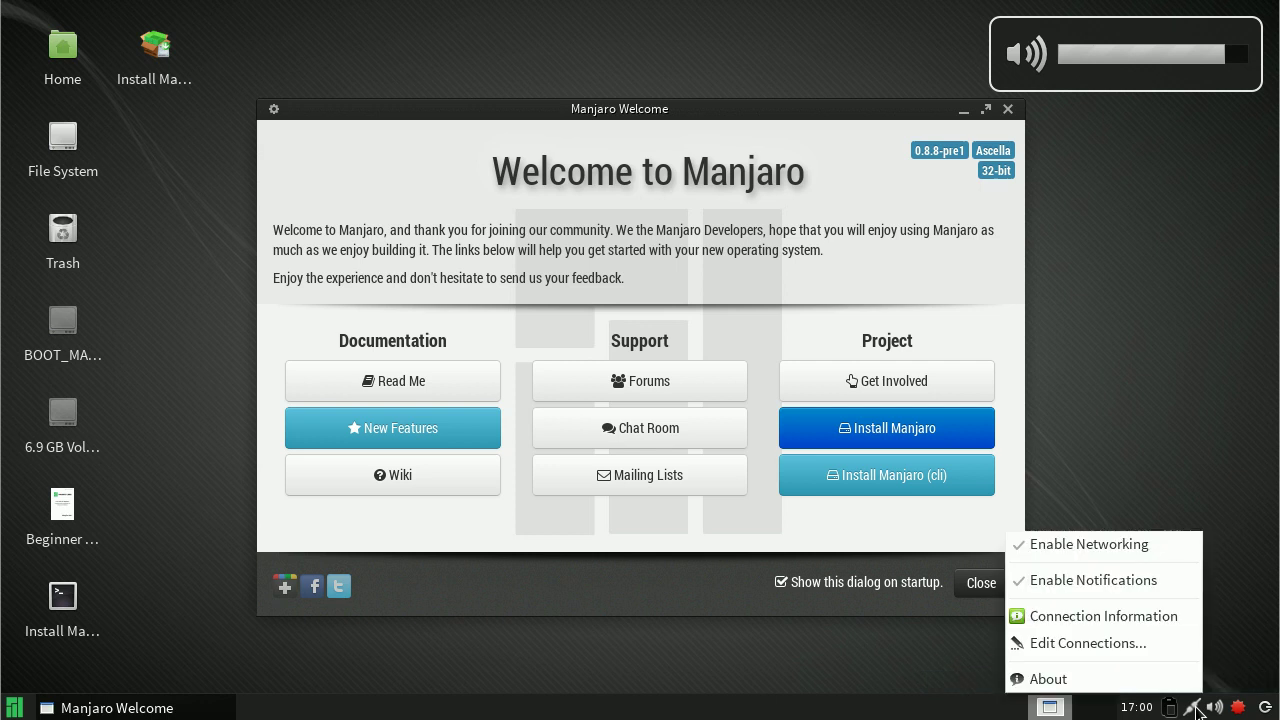
click(1175, 492)
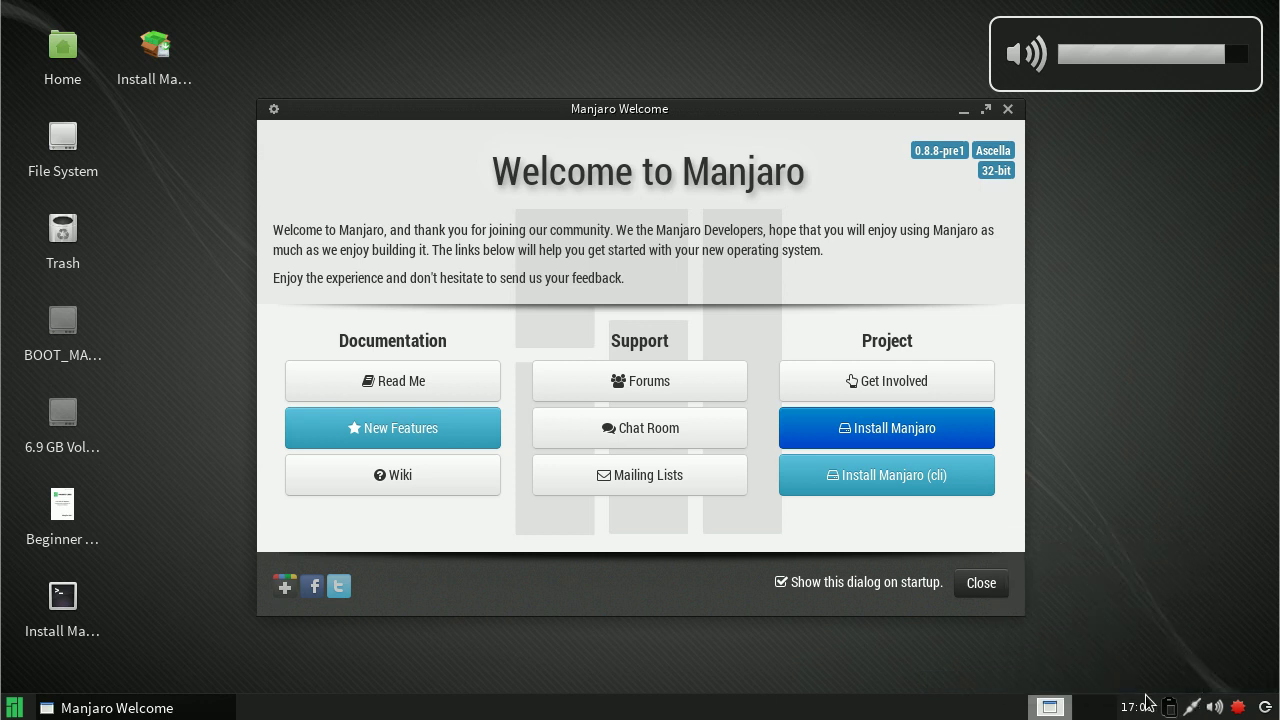
click(1092, 708)
click(1050, 708)
click(1090, 710)
click(1052, 708)
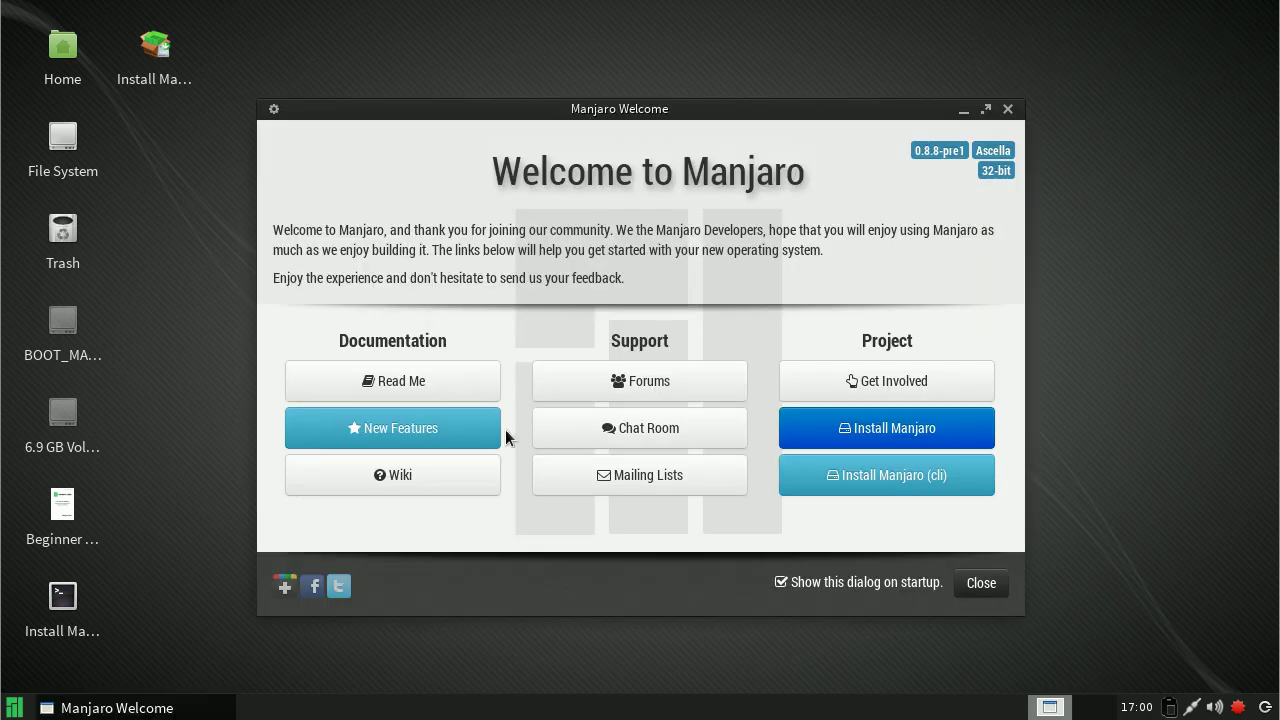
Step: Open New Features and scroll down through the Manjaro 0.8.8-pre1 notes
click(463, 441)
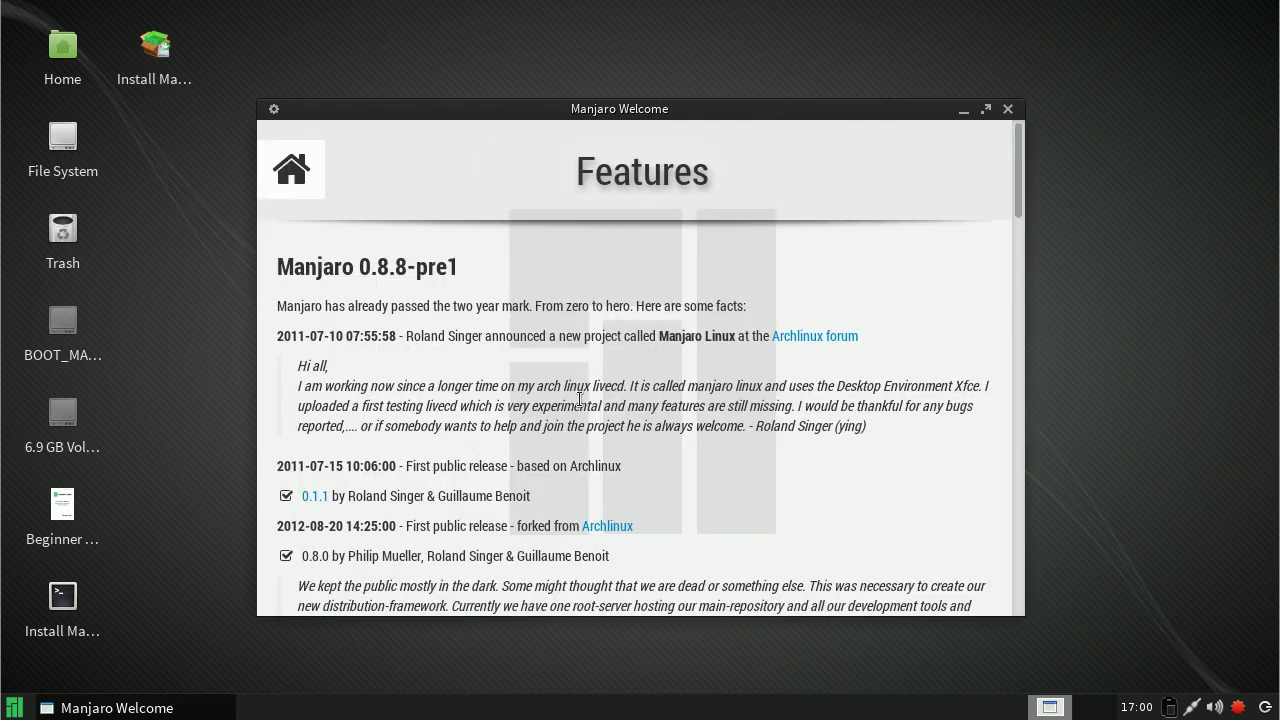
scroll(579, 399, down, 8)
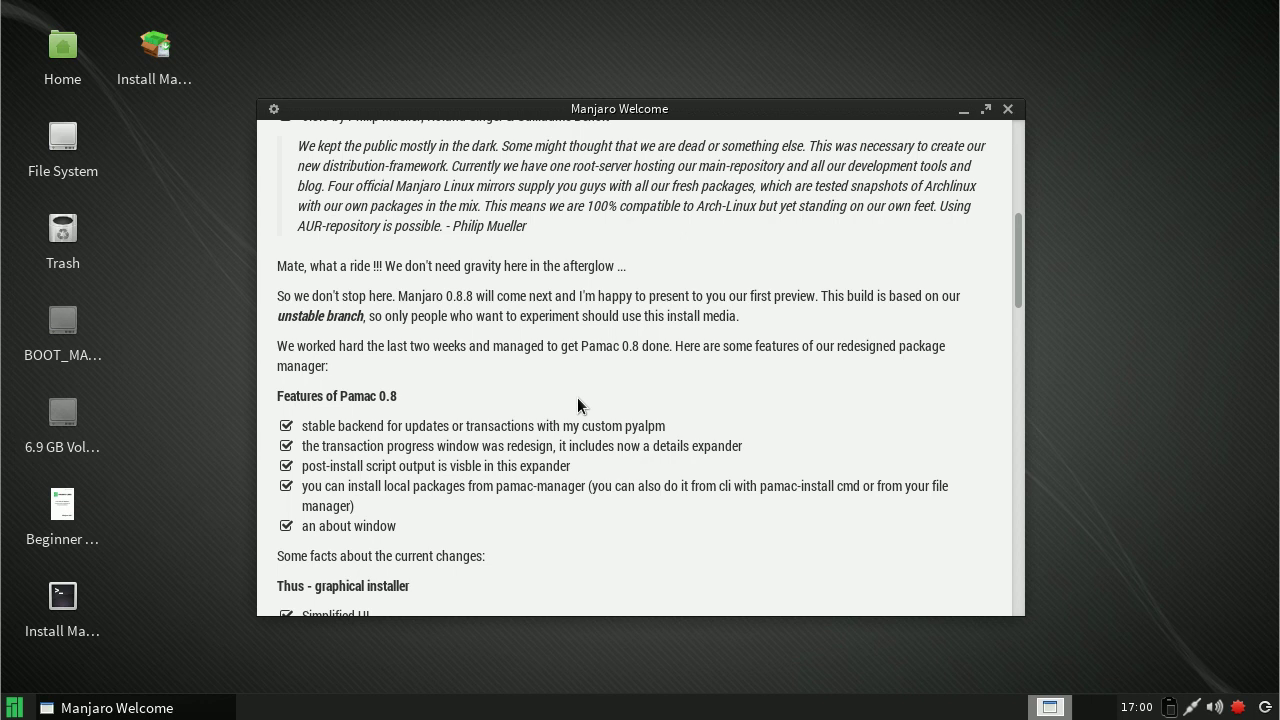
scroll(579, 401, down, 2)
scroll(579, 399, down, 1)
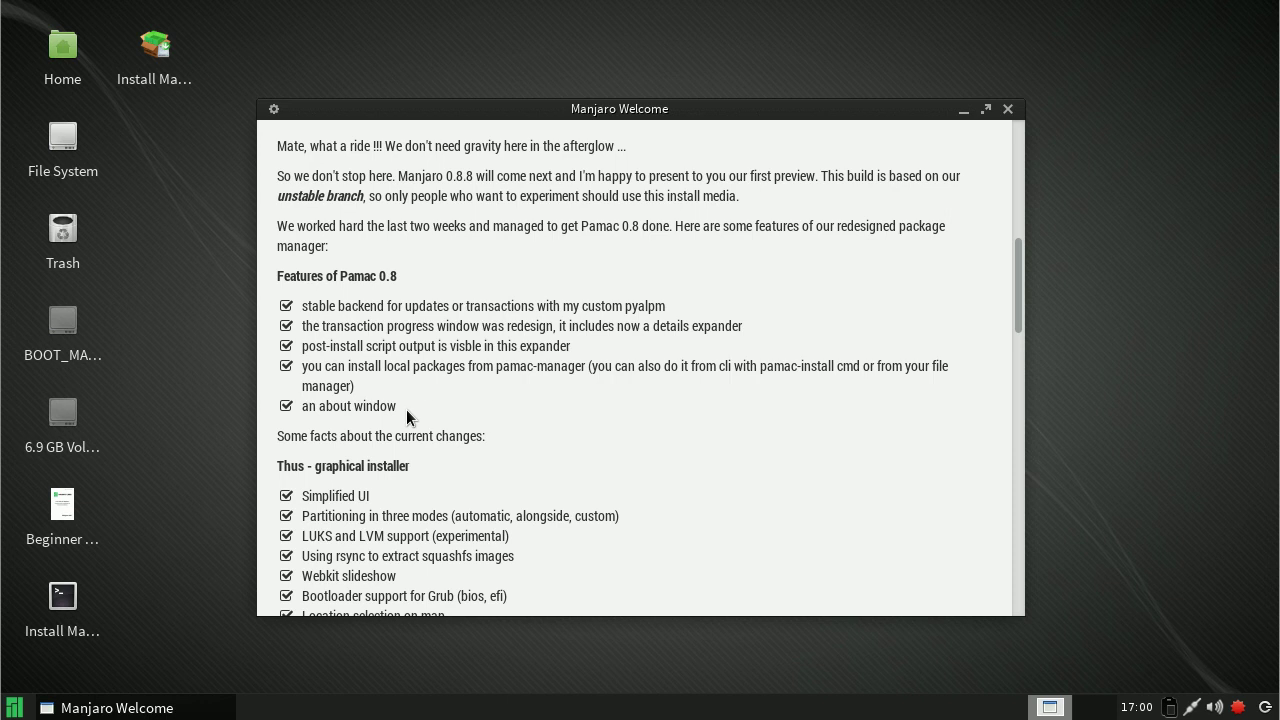
scroll(586, 435, down, 5)
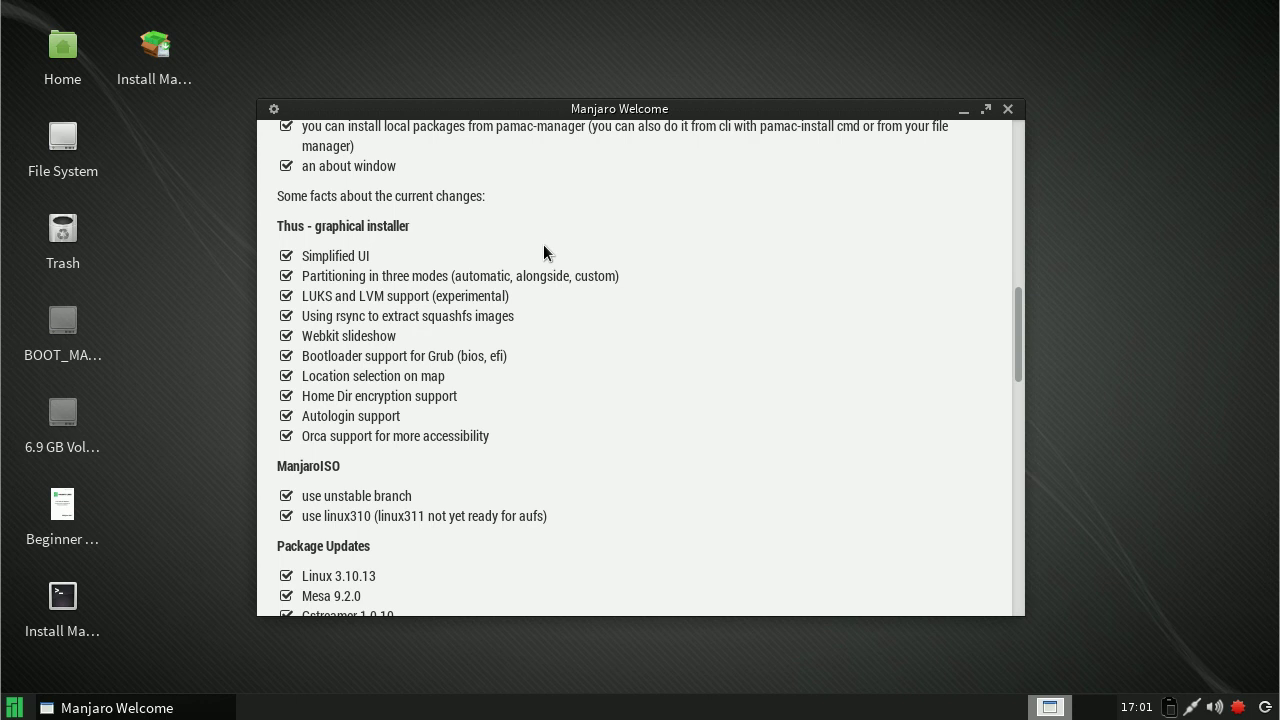
Step: Scroll the Features page down, back up to the top, and return to the Welcome page
scroll(543, 244, down, 3)
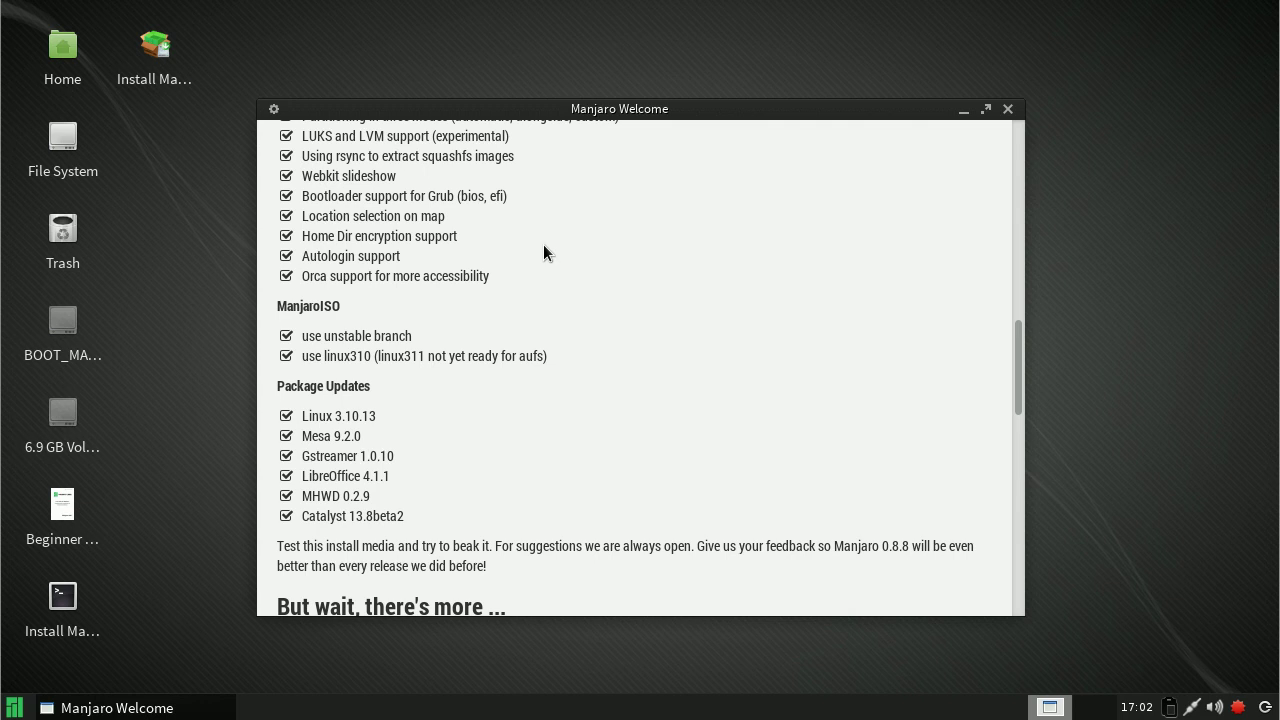
scroll(543, 252, down, 2)
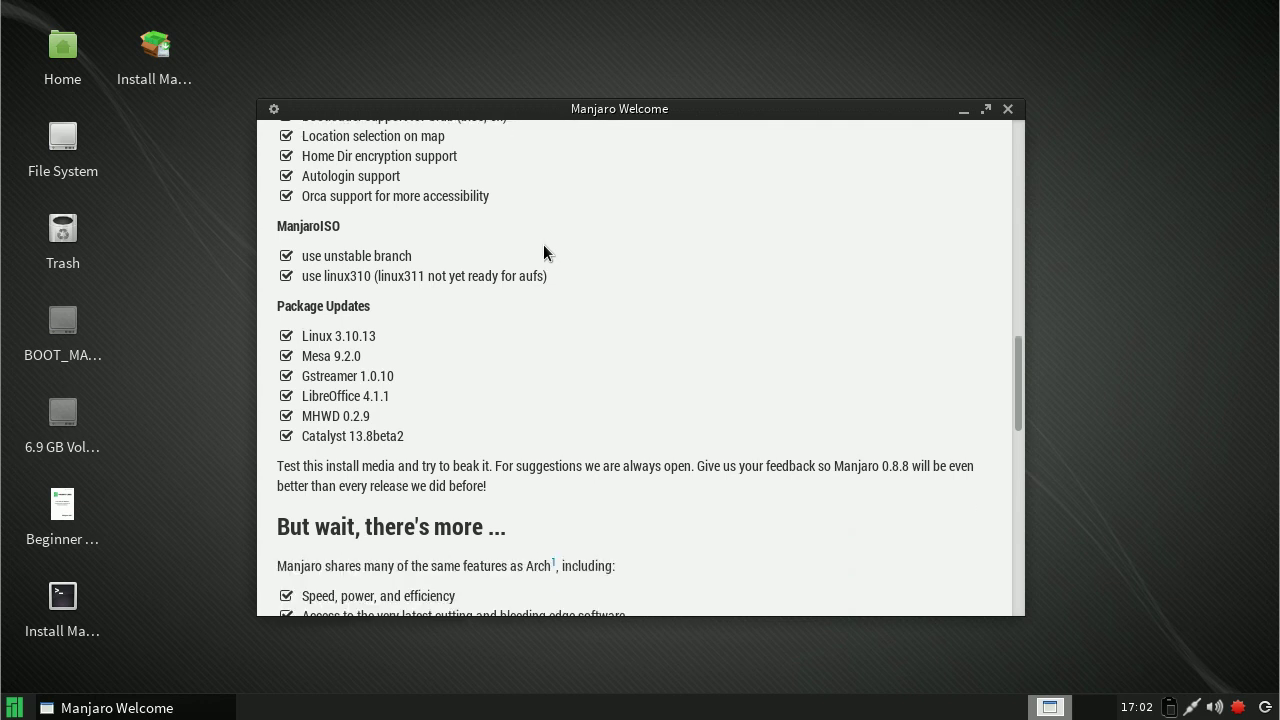
scroll(543, 252, up, 20)
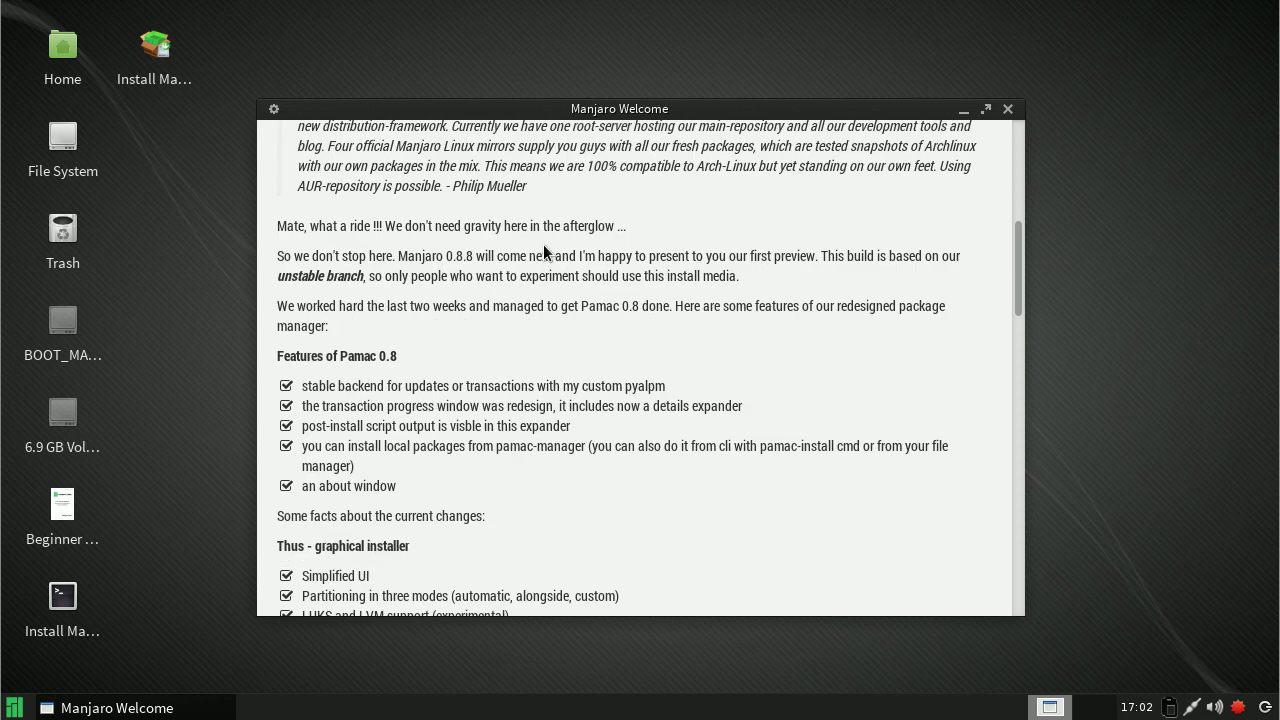
scroll(543, 244, up, 5)
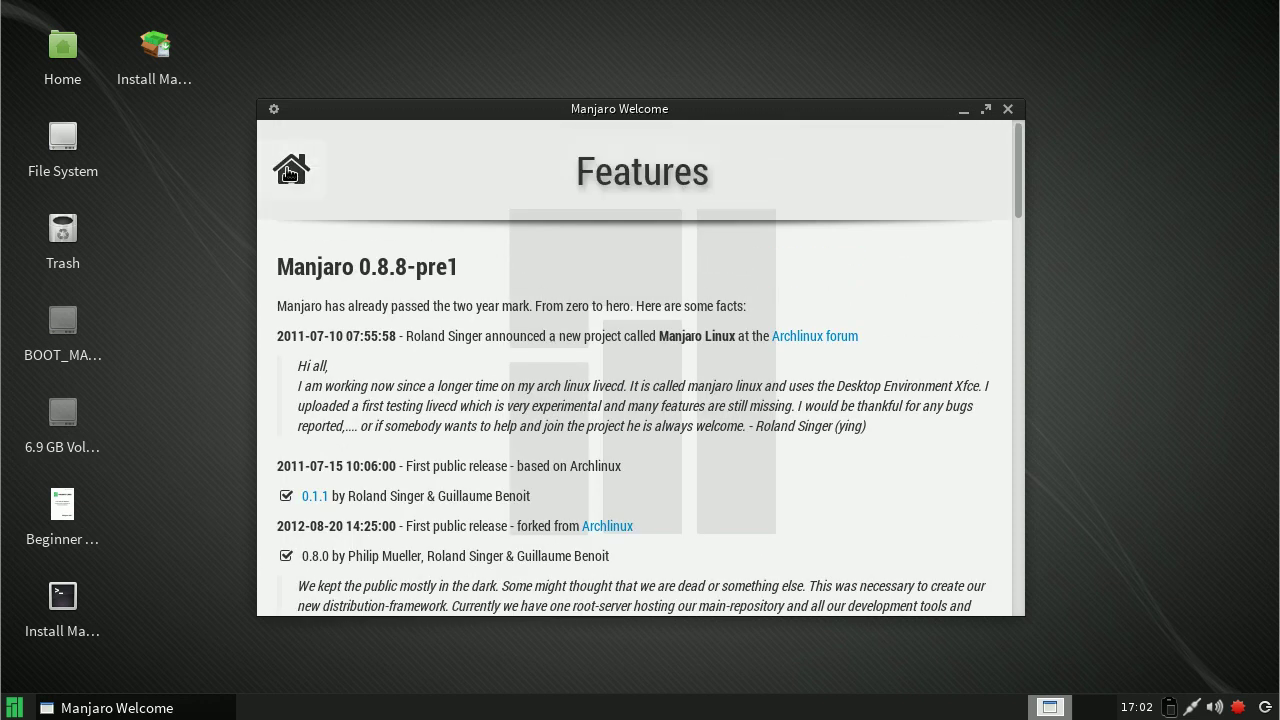
click(289, 175)
Step: Launch the Manjaro installer and keep English as the language
click(884, 425)
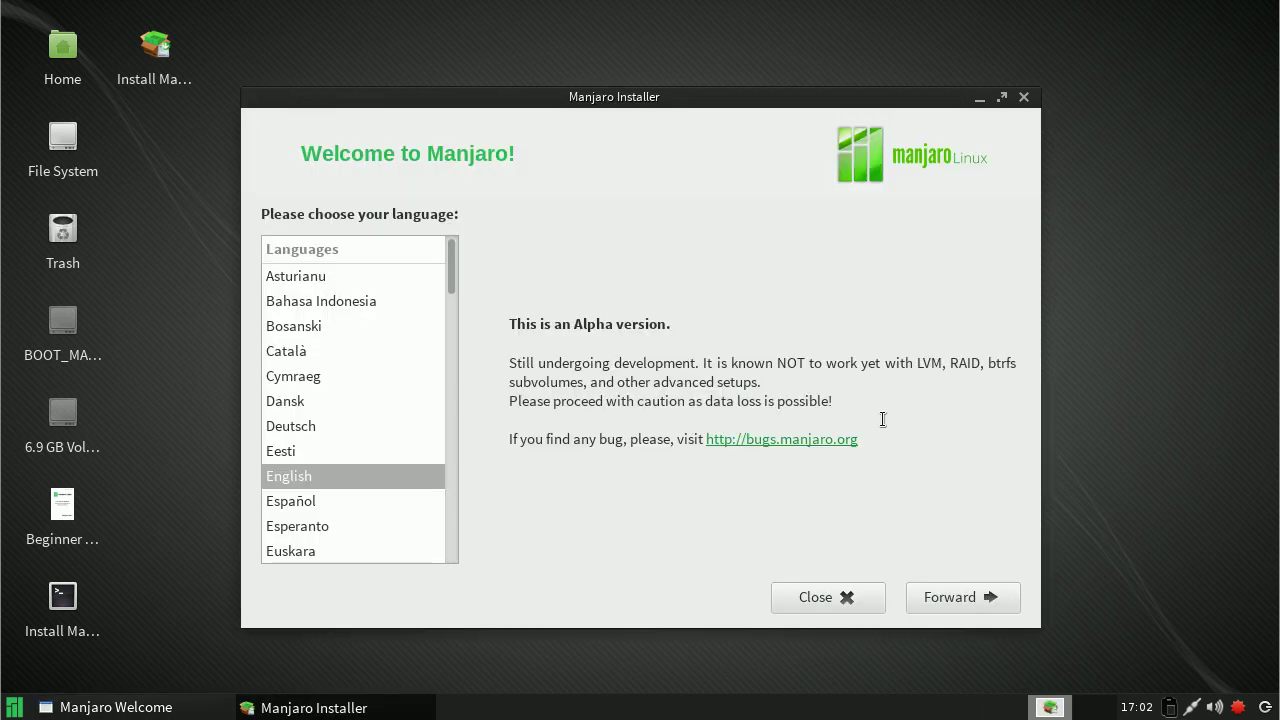
drag(454, 274, 450, 305)
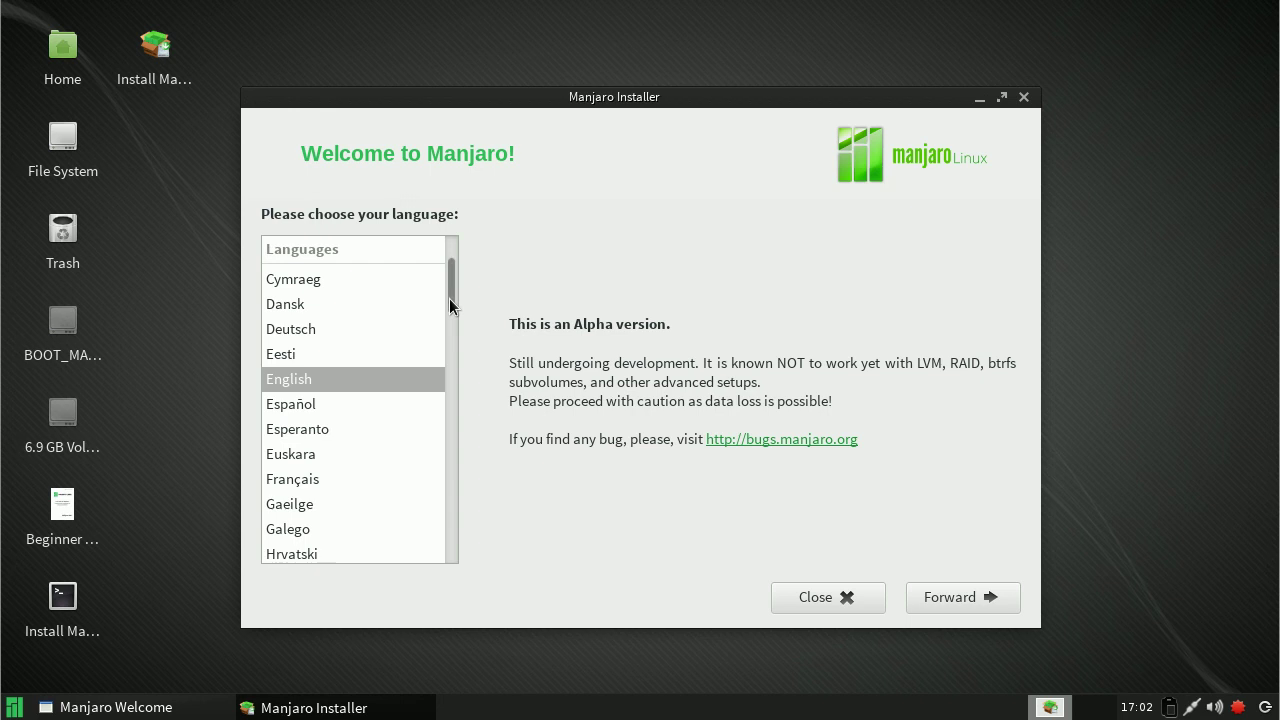
click(976, 596)
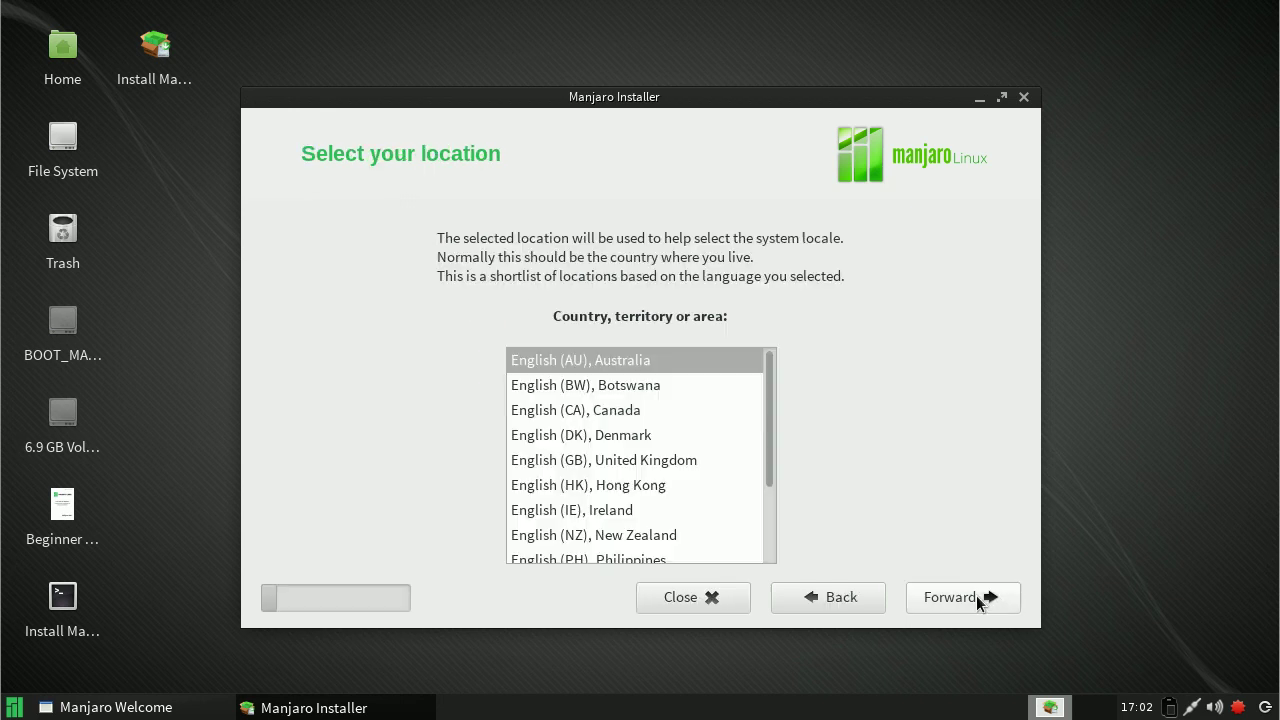
Step: Choose English (GB), United Kingdom, pass the requirements check, and pick manual partitioning
drag(767, 436, 768, 466)
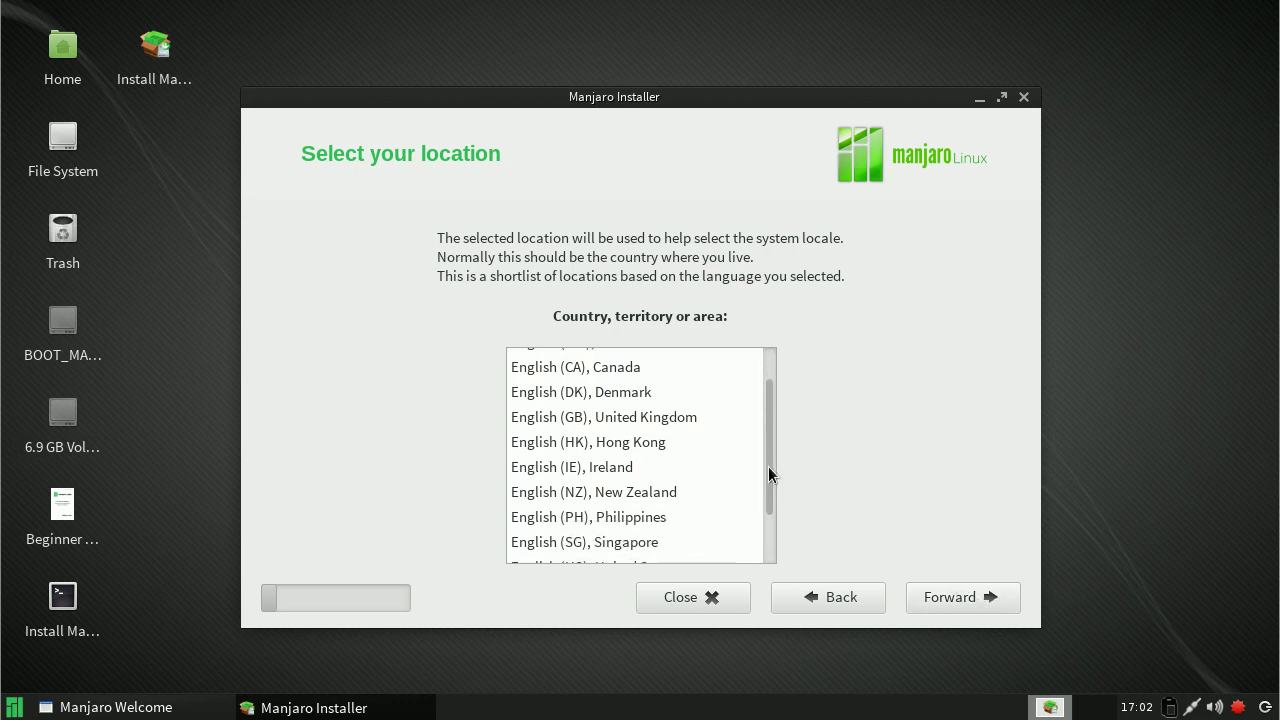
click(694, 416)
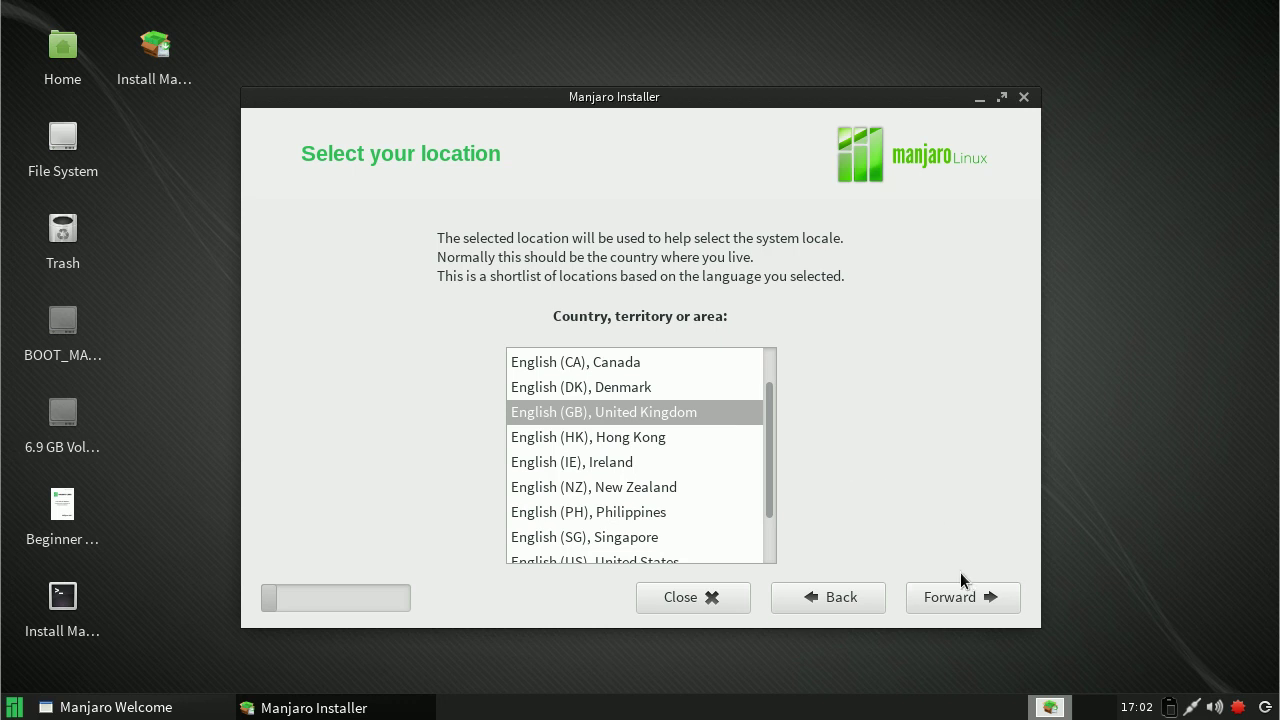
click(959, 597)
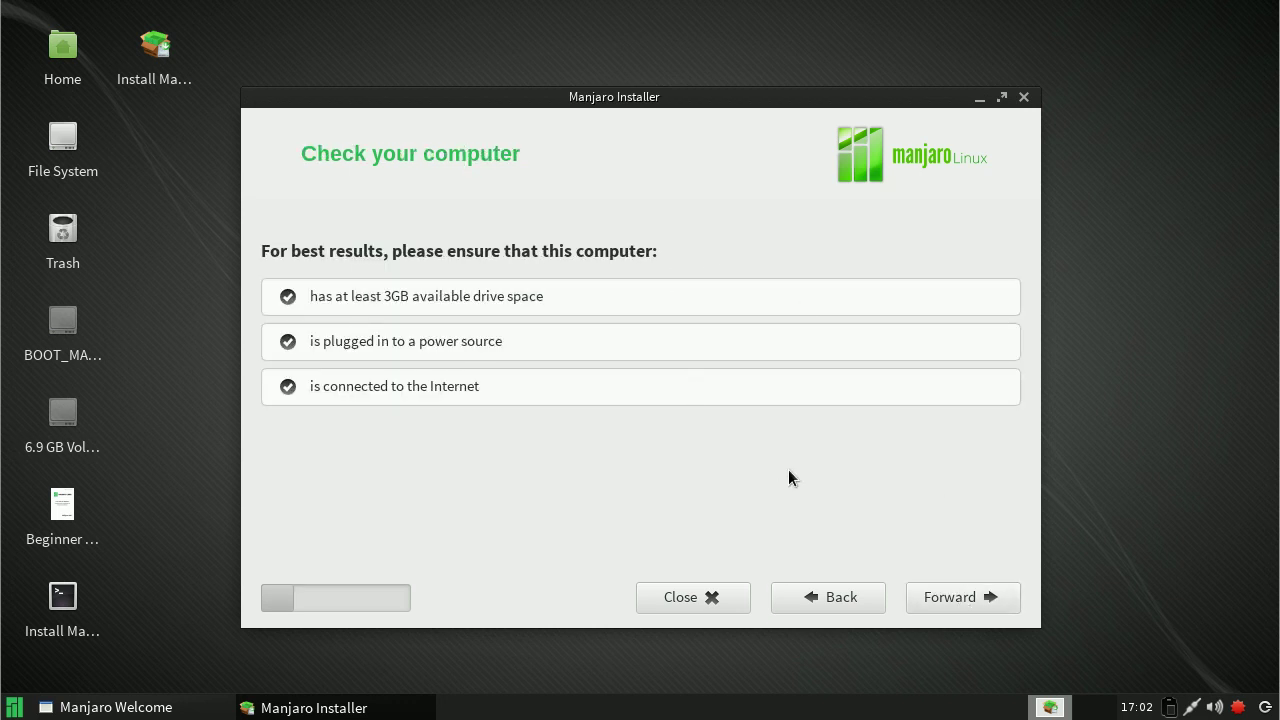
click(946, 598)
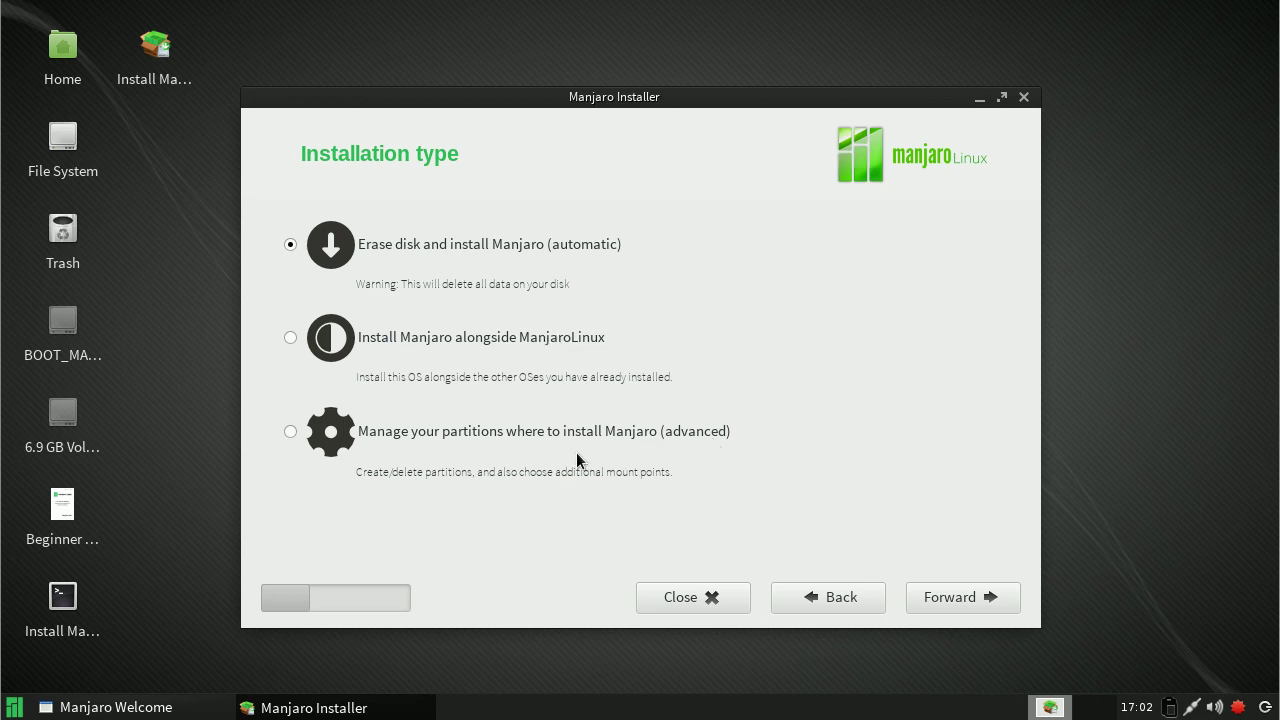
click(290, 431)
click(975, 600)
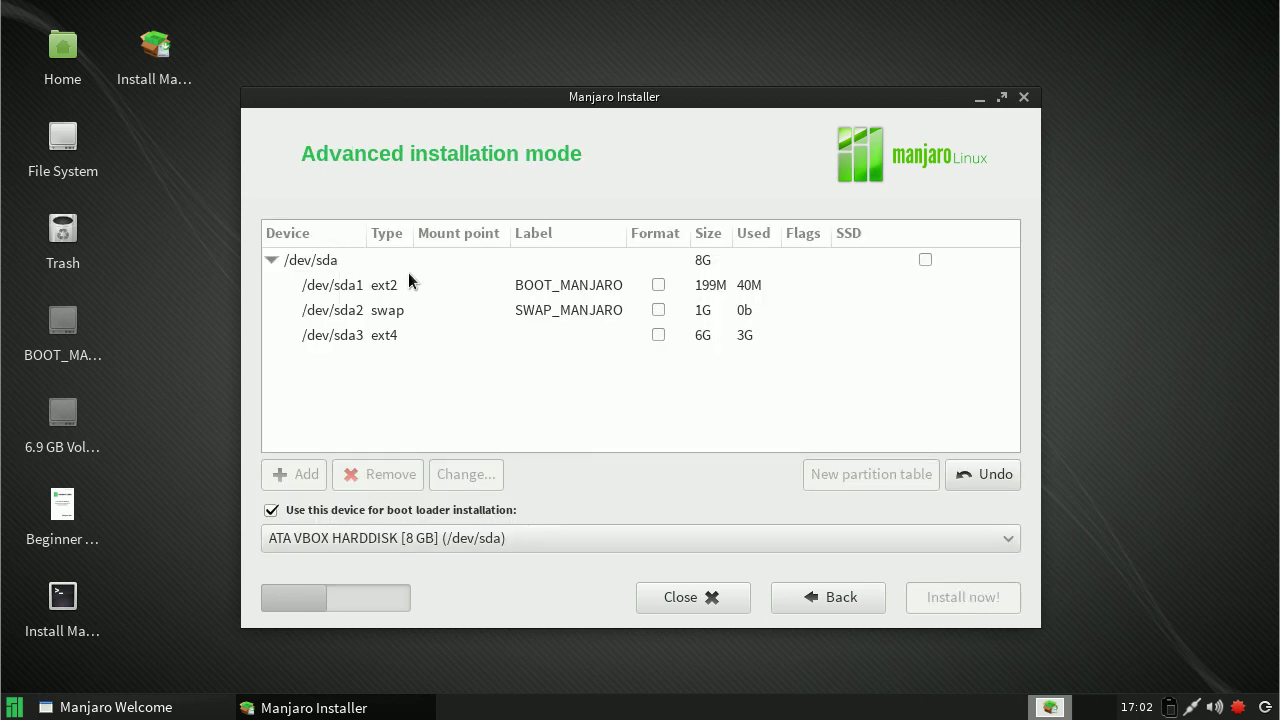
Step: Set /dev/sda1 to be formatted and mounted at /boot
click(383, 285)
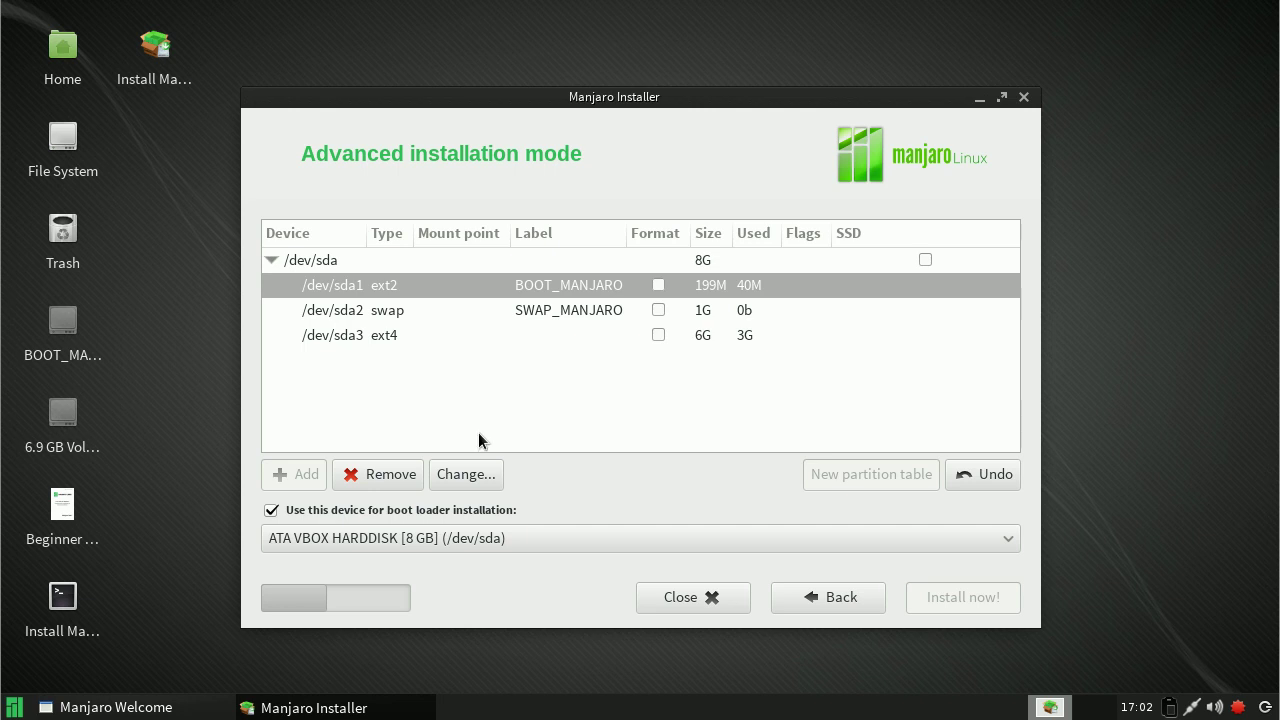
click(465, 474)
click(773, 358)
click(749, 391)
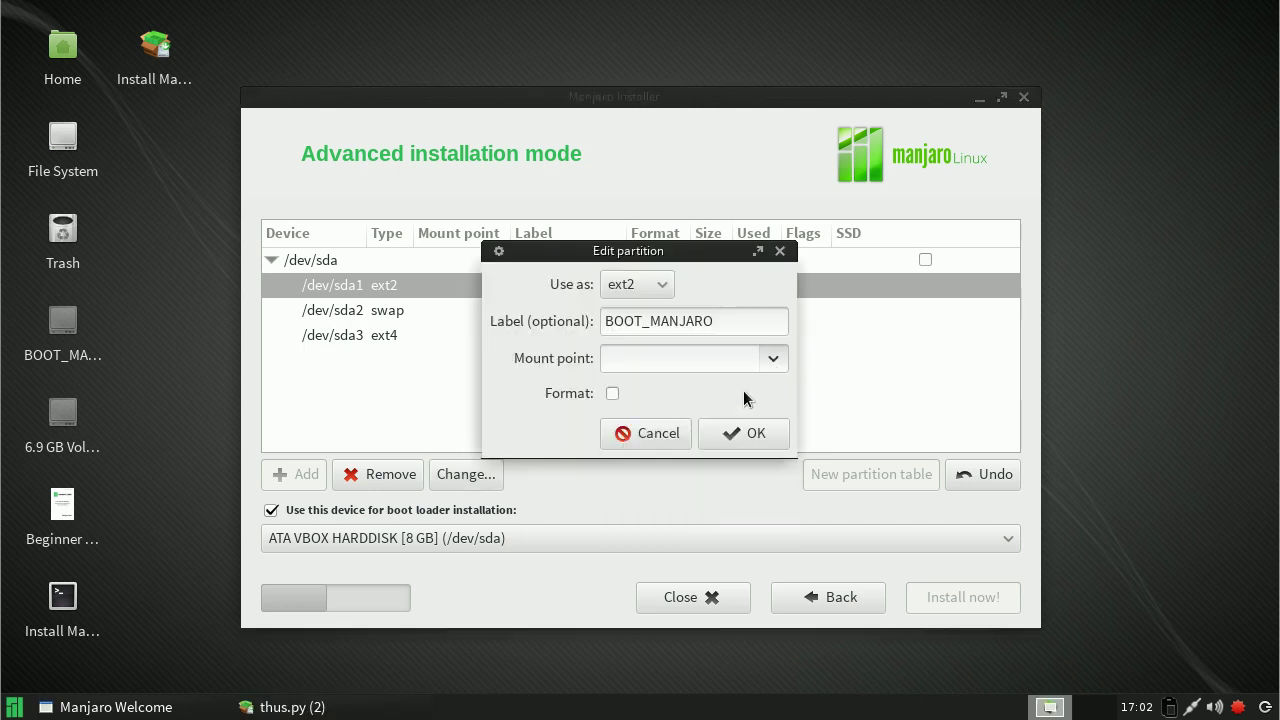
click(612, 393)
click(752, 433)
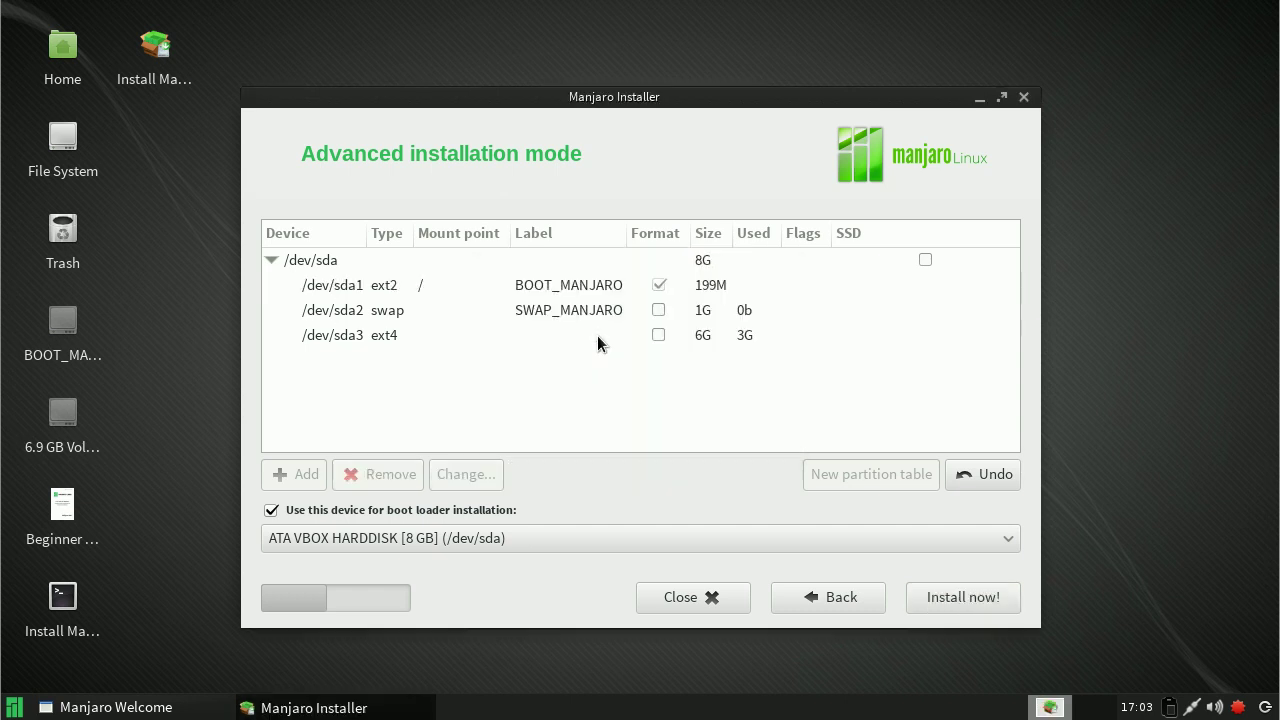
click(446, 284)
click(492, 474)
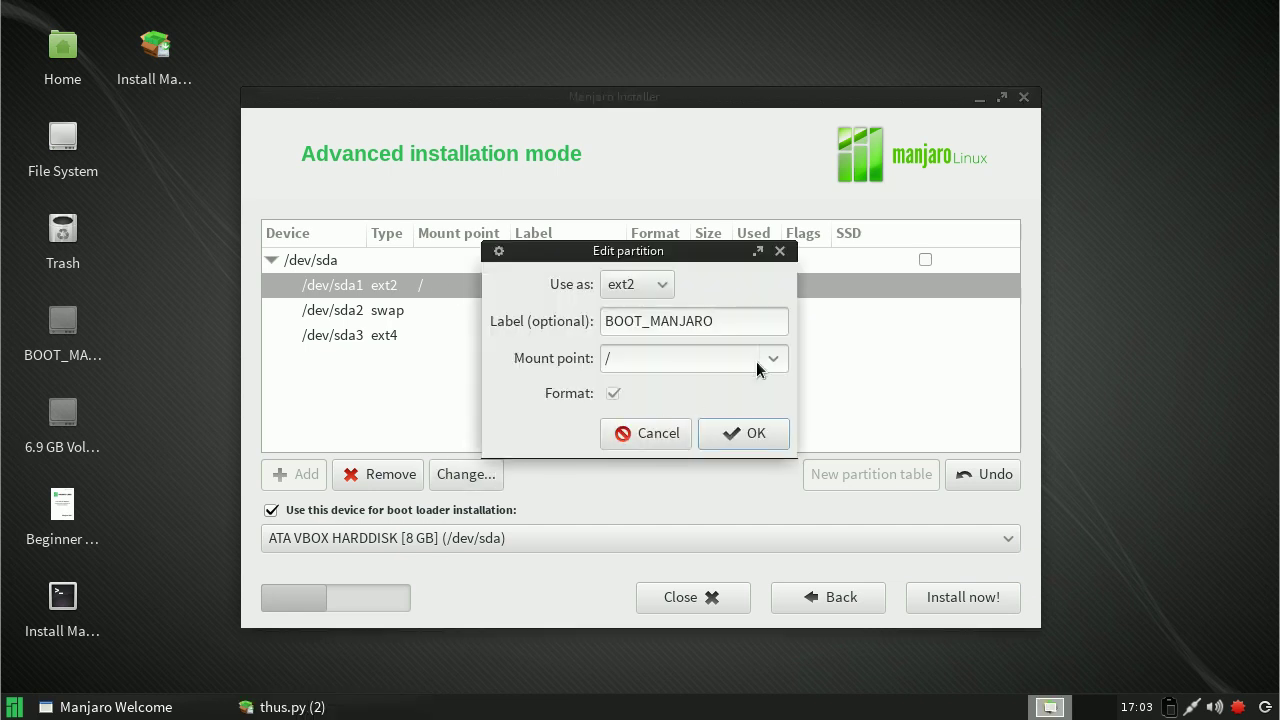
click(765, 360)
click(698, 414)
click(746, 430)
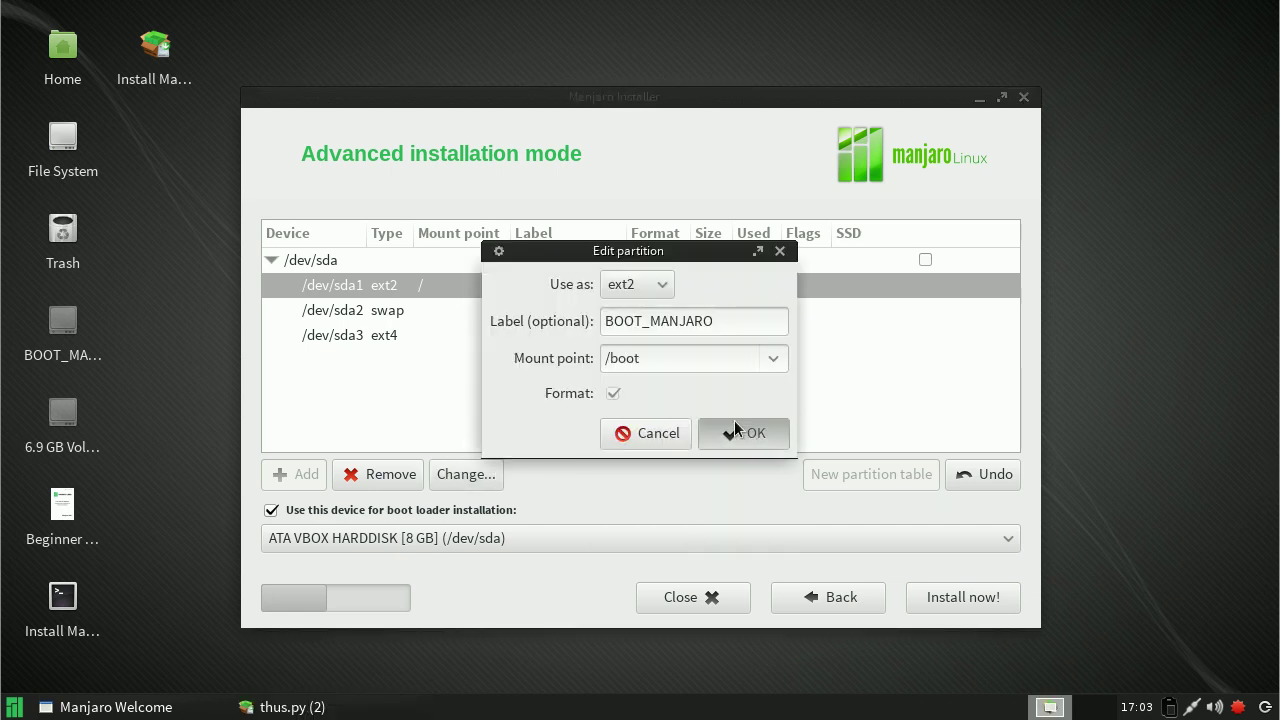
Step: Format /dev/sda2 as swap and /dev/sda3 as the root / partition
double_click(444, 315)
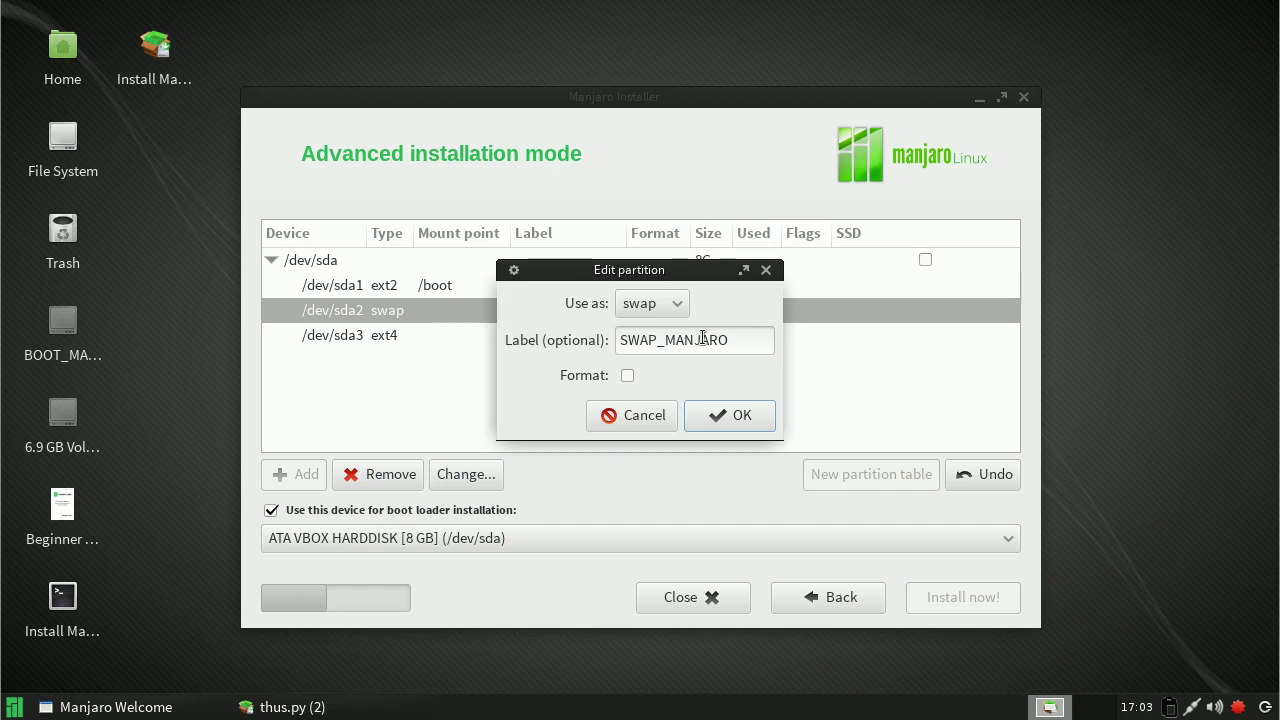
click(629, 377)
click(715, 416)
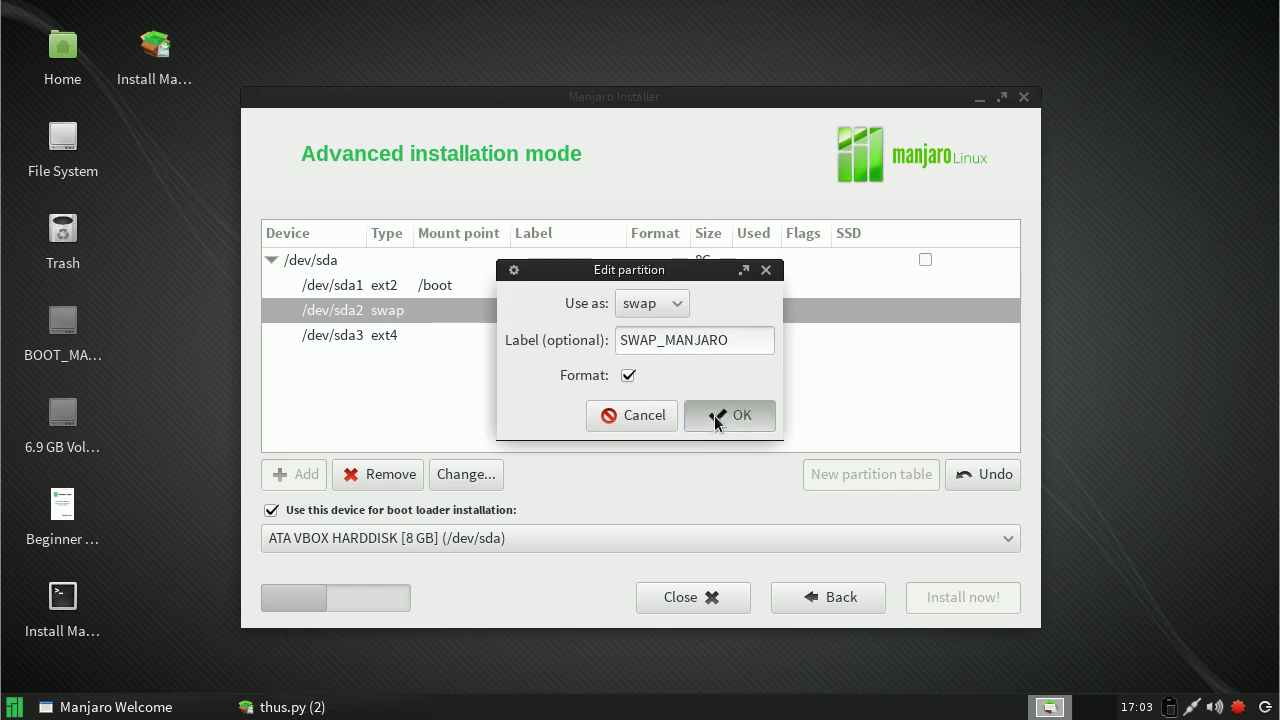
double_click(422, 336)
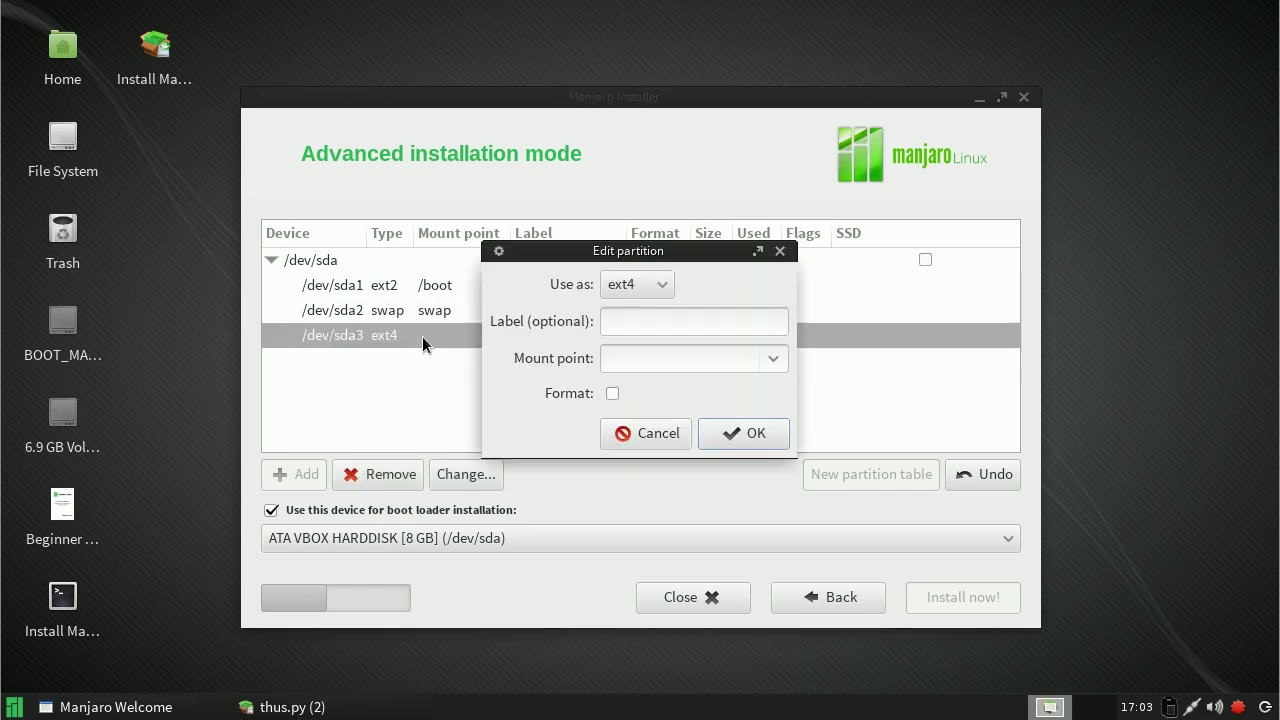
click(772, 358)
click(746, 392)
click(613, 393)
click(734, 433)
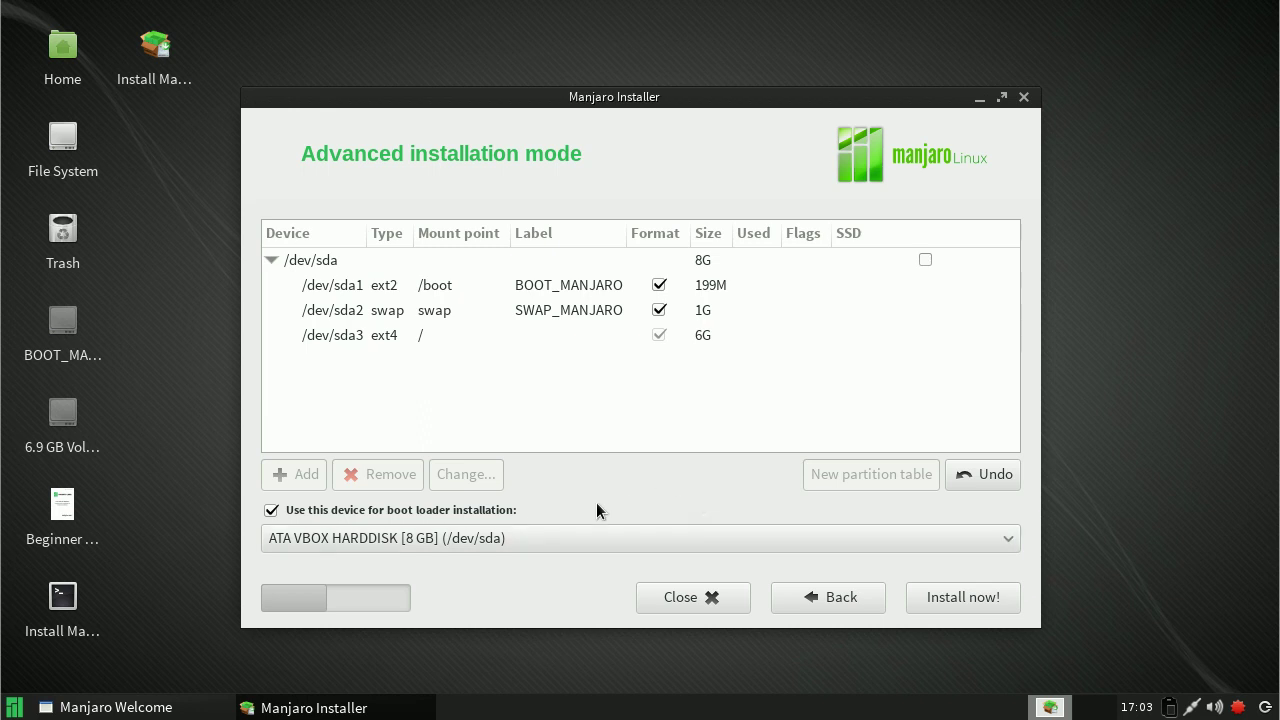
Step: Keep the boot loader on the 8 GB /dev/sda disk and start the installation
click(270, 511)
click(271, 512)
click(983, 545)
click(970, 540)
click(959, 596)
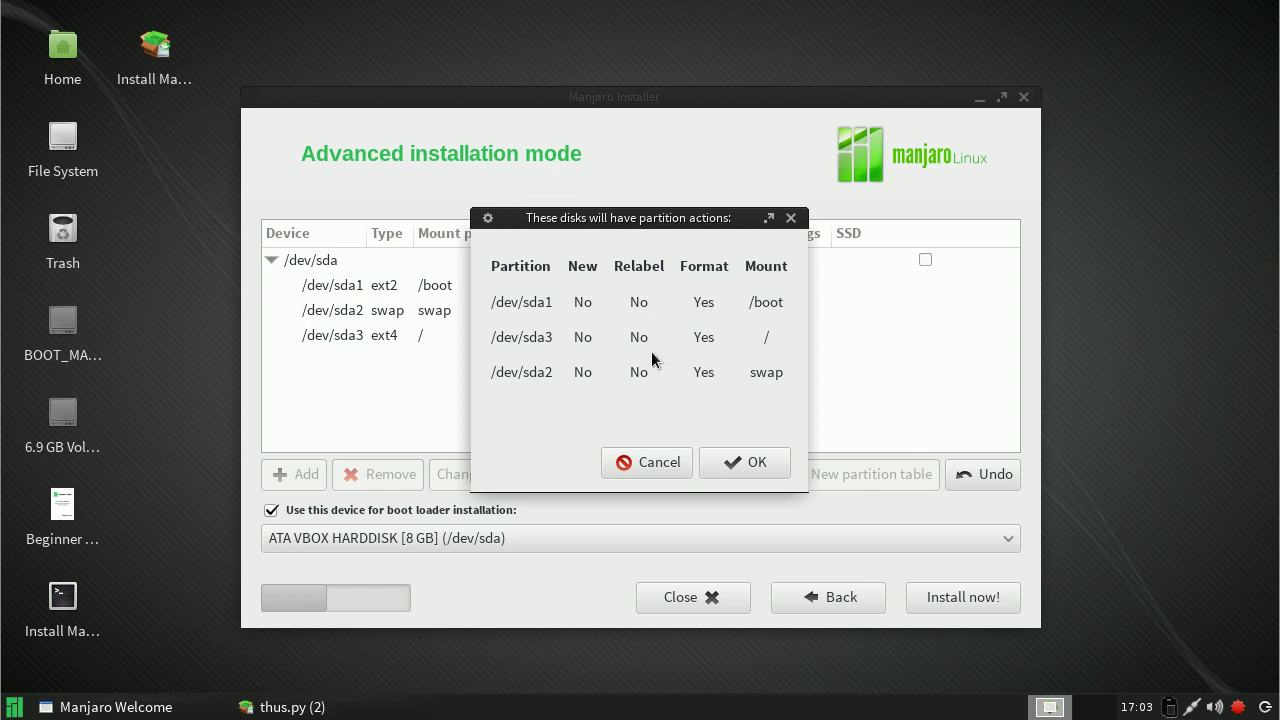
click(755, 469)
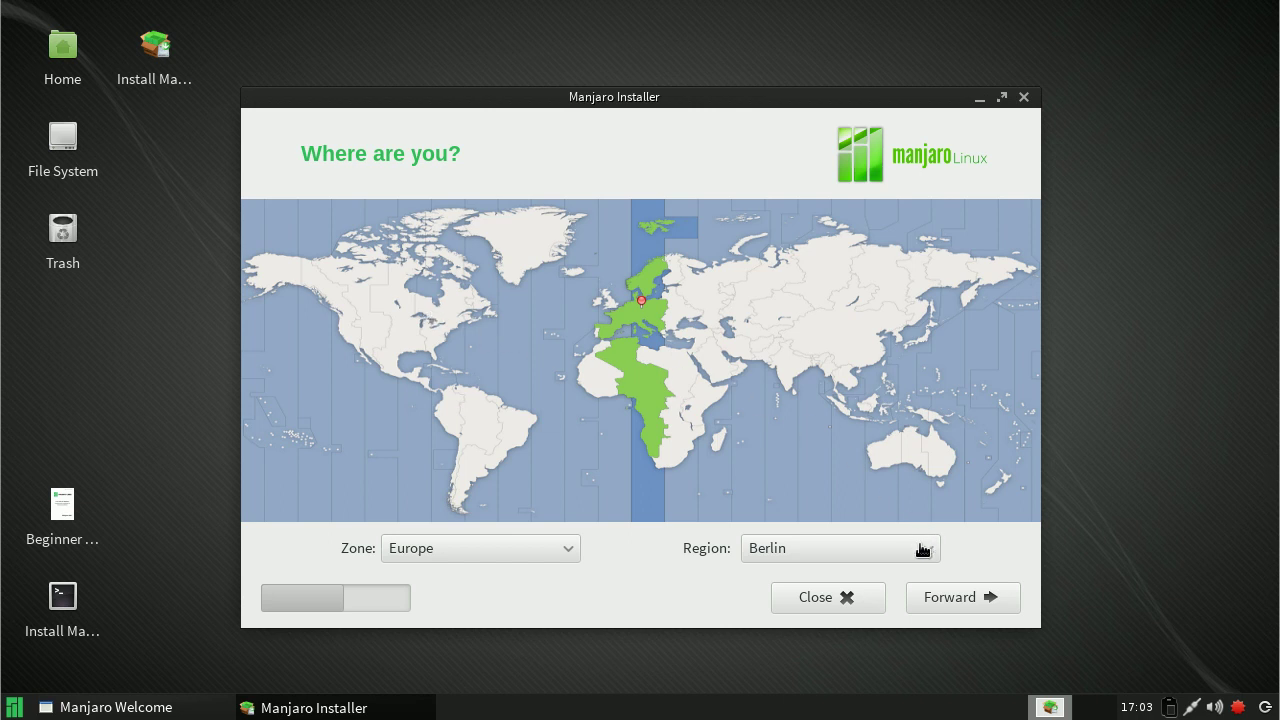
Step: Keep the America/Winnipeg time zone and continue to the keyboard layout page
click(942, 597)
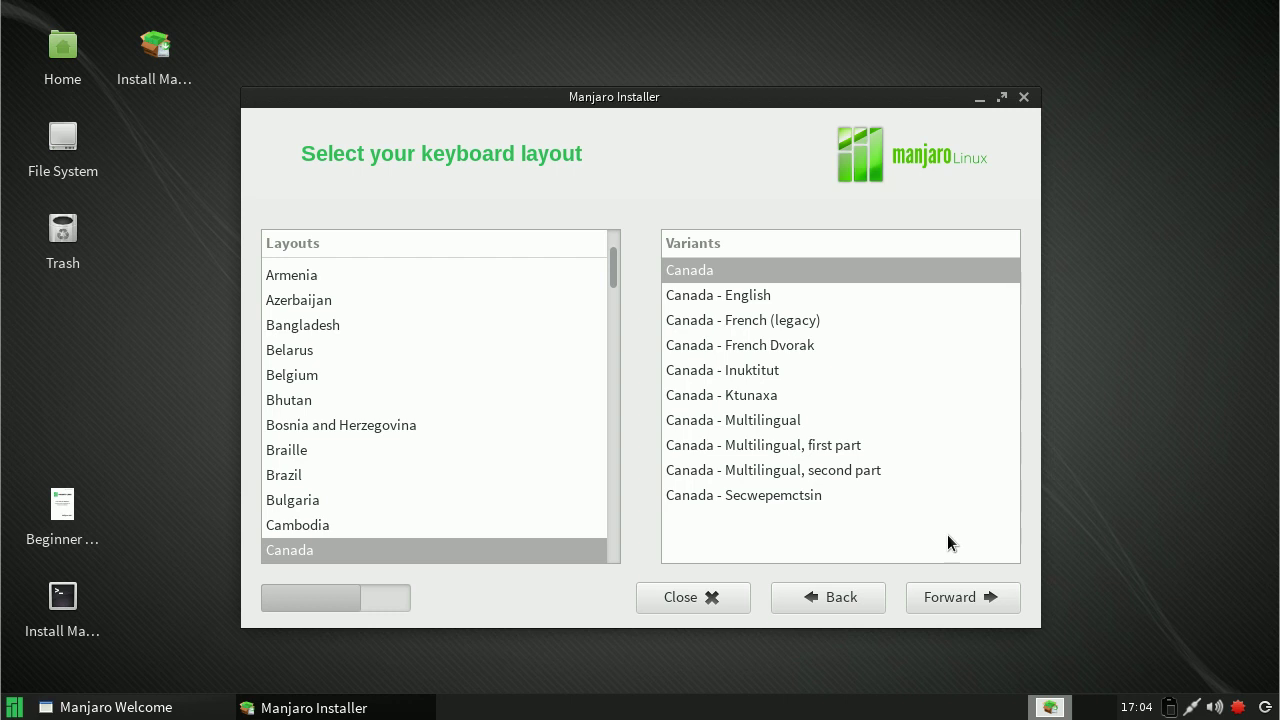
Step: Keep the Canada layout, enter 'test' as name, computer name and username, and type the password twice
key(Return)
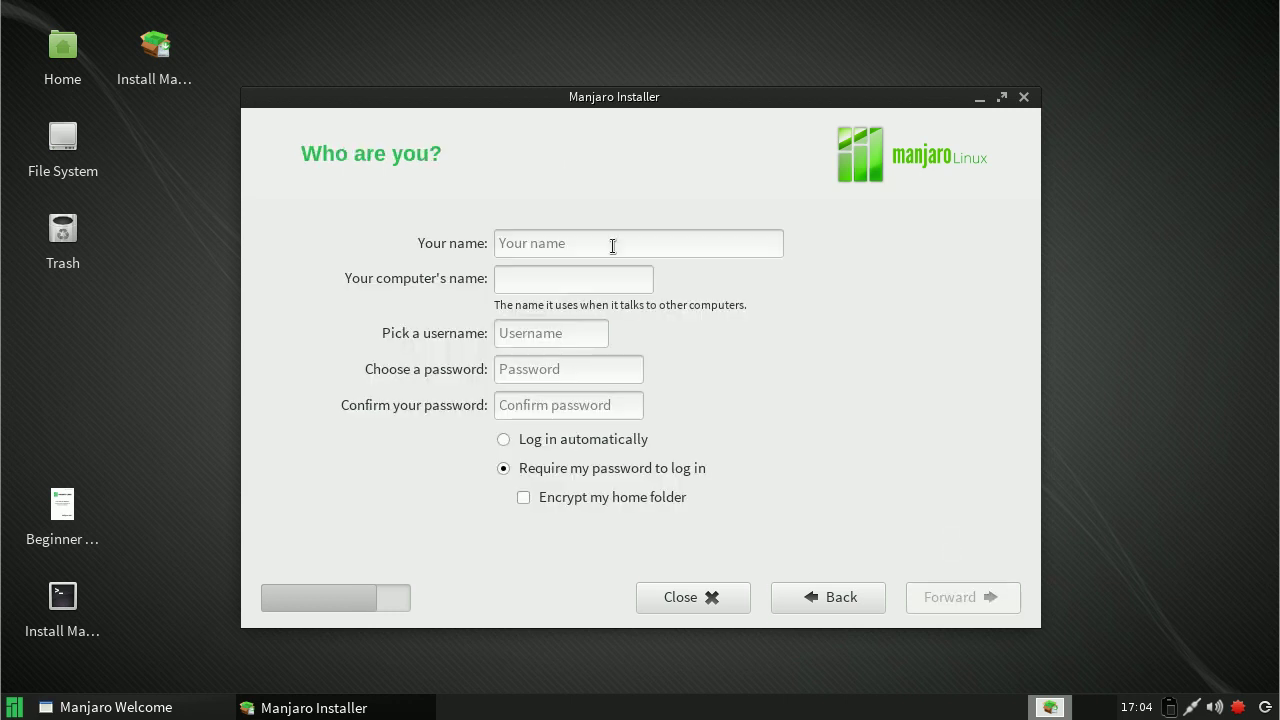
click(590, 237)
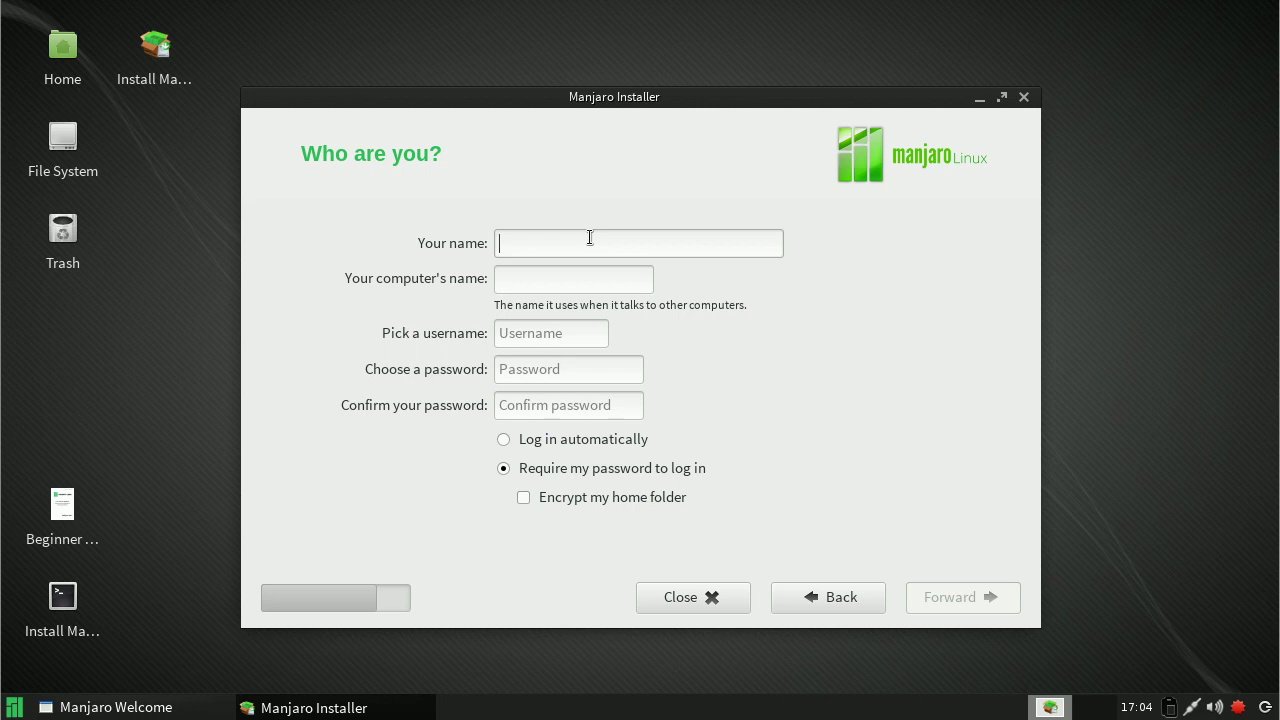
text(test)
key(Tab)
text(test)
key(Tab)
text(test)
key(Tab)
text(test)
key(Tab)
text(test)
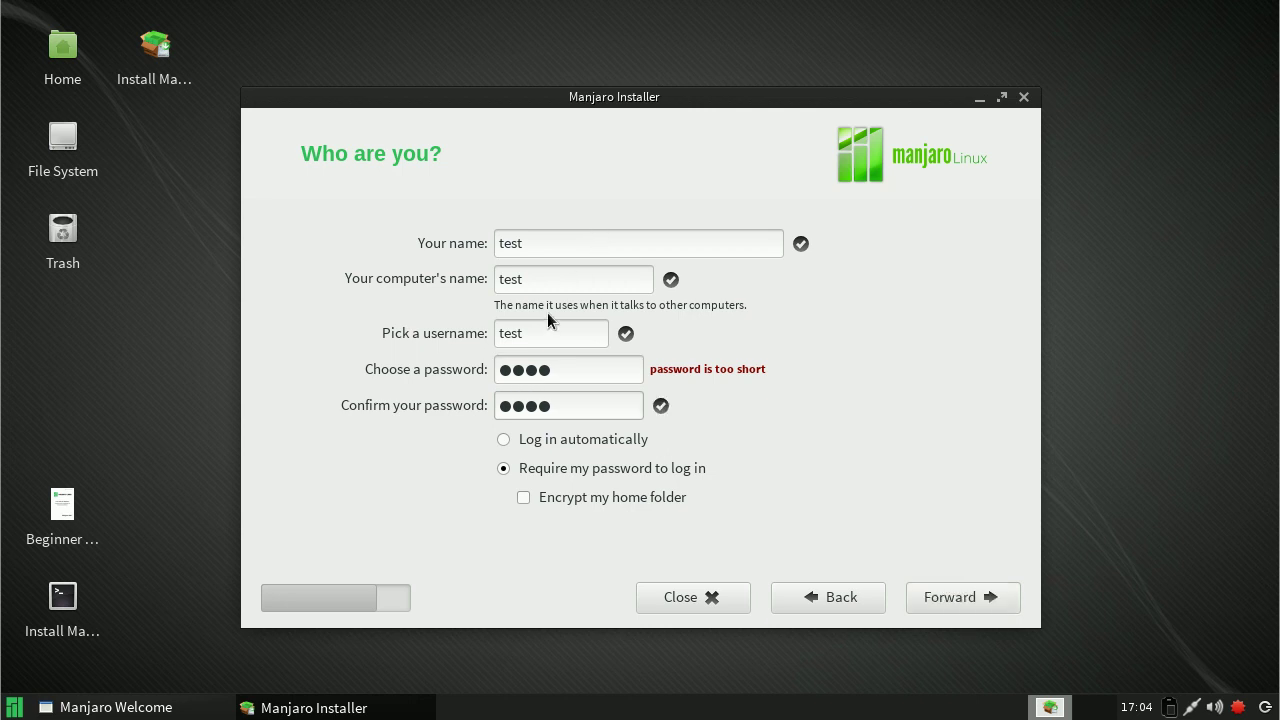
Step: Enable automatic login and home folder encryption, then continue
click(507, 442)
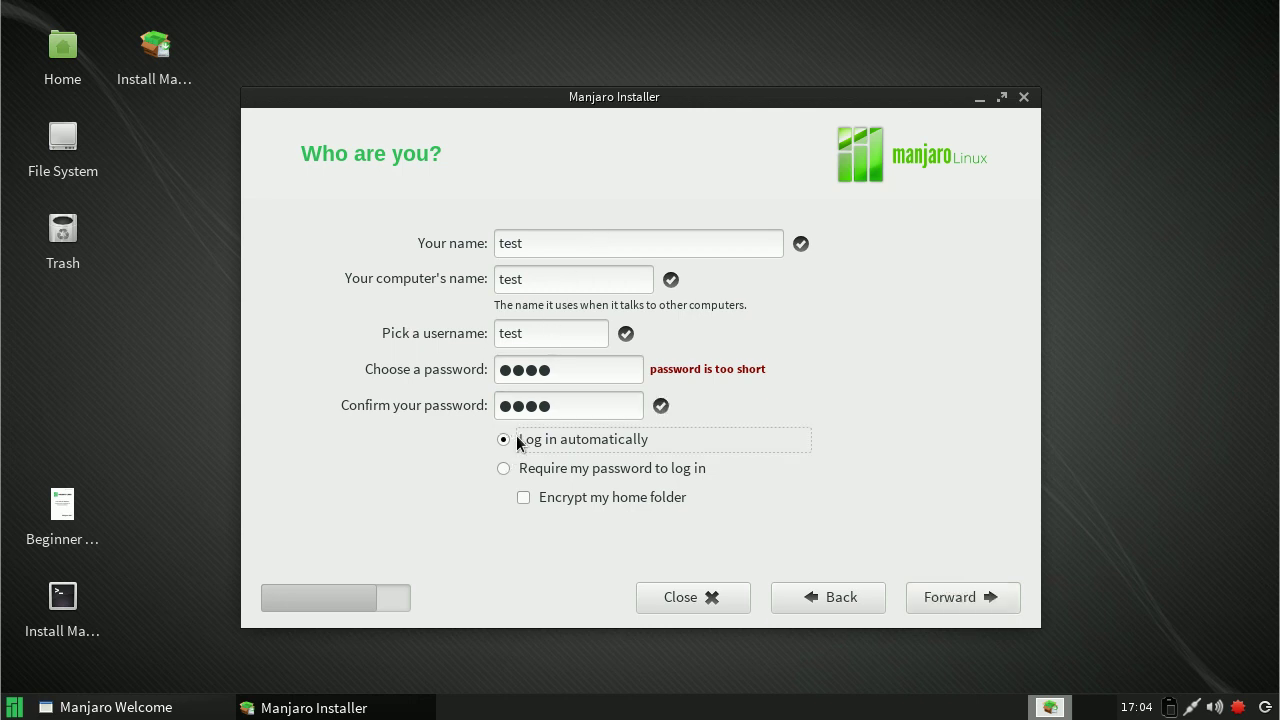
click(530, 499)
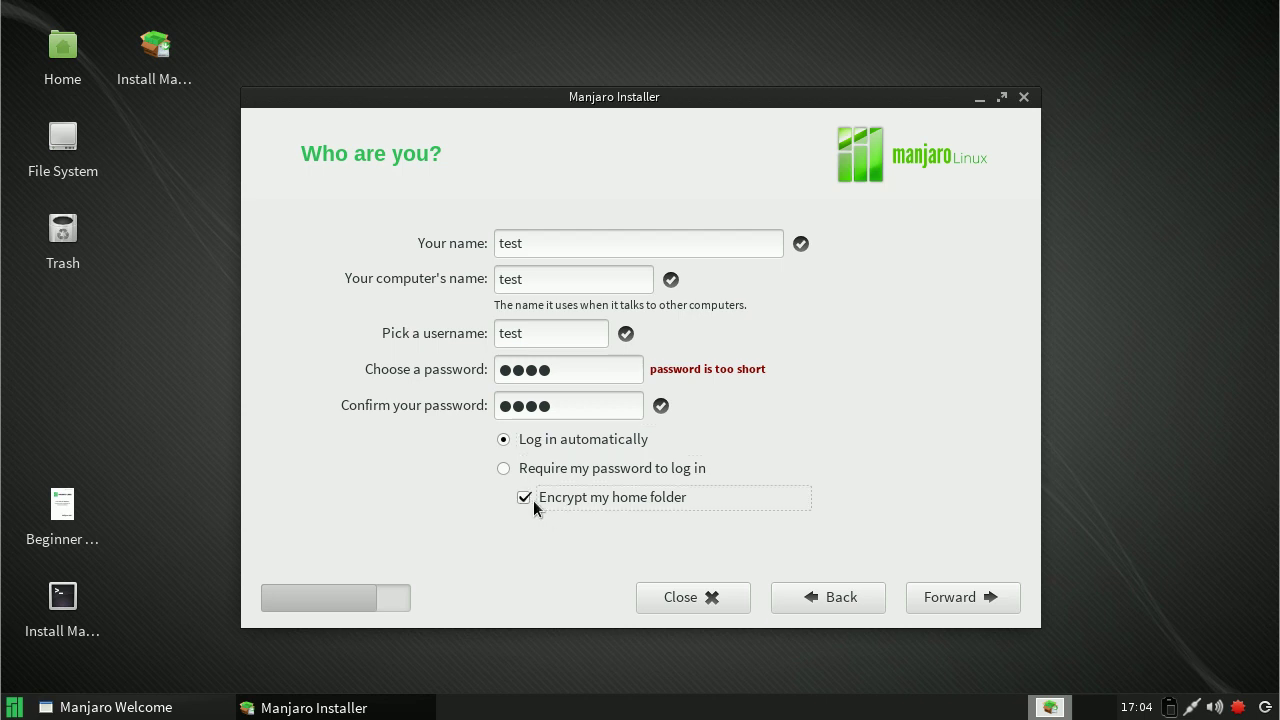
click(949, 600)
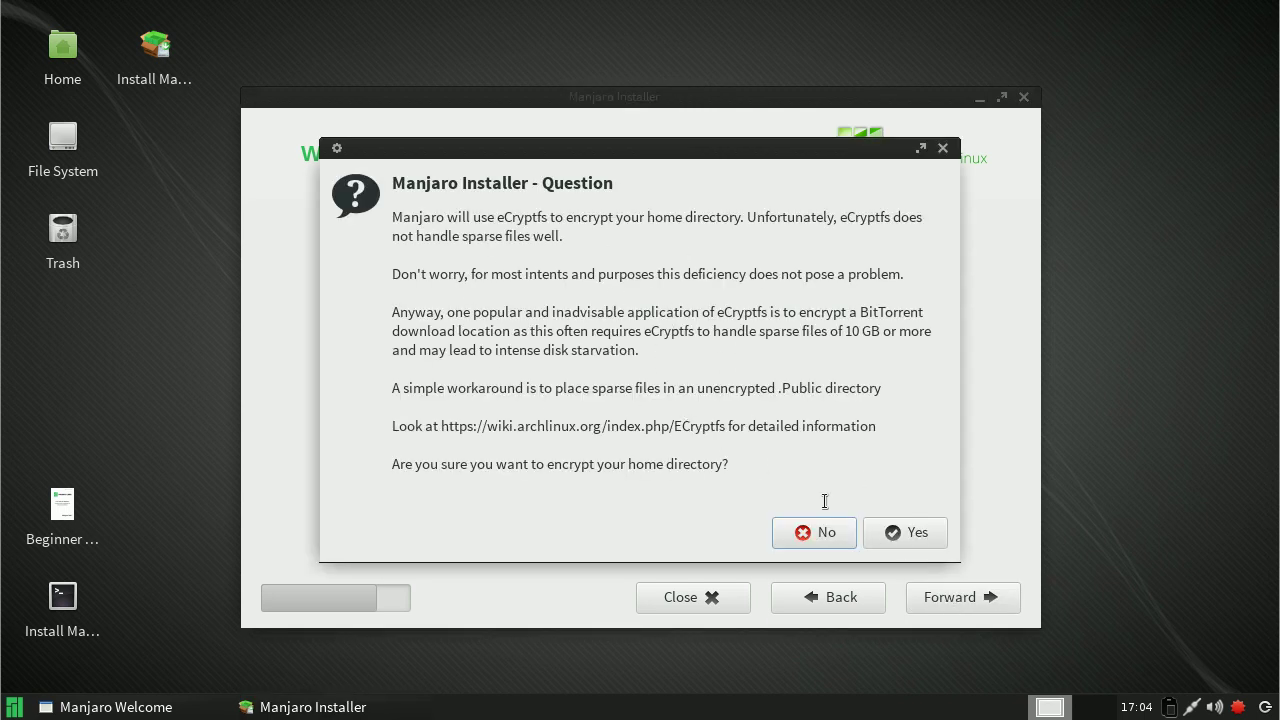
Step: Confirm eCryptfs home directory encryption so the installer starts copying files
click(895, 535)
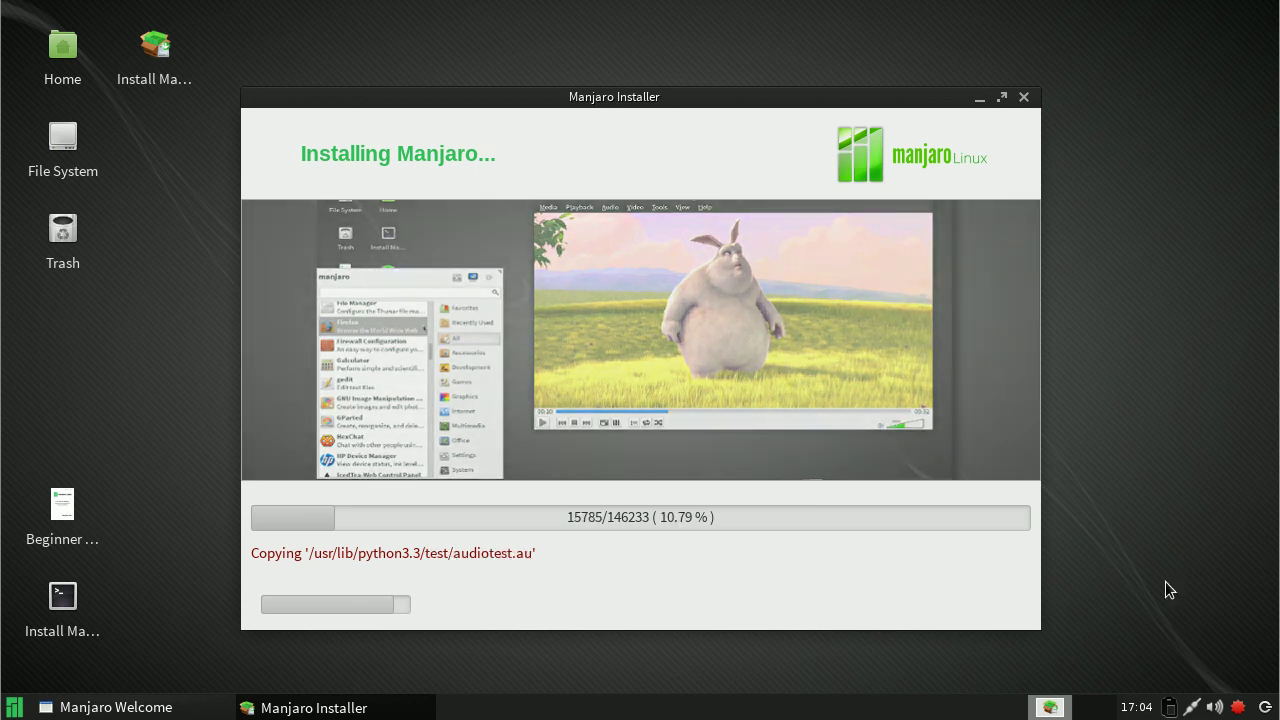
Step: Launch Pamac Update Manager from the tray and authenticate with the root password
right_click(1239, 704)
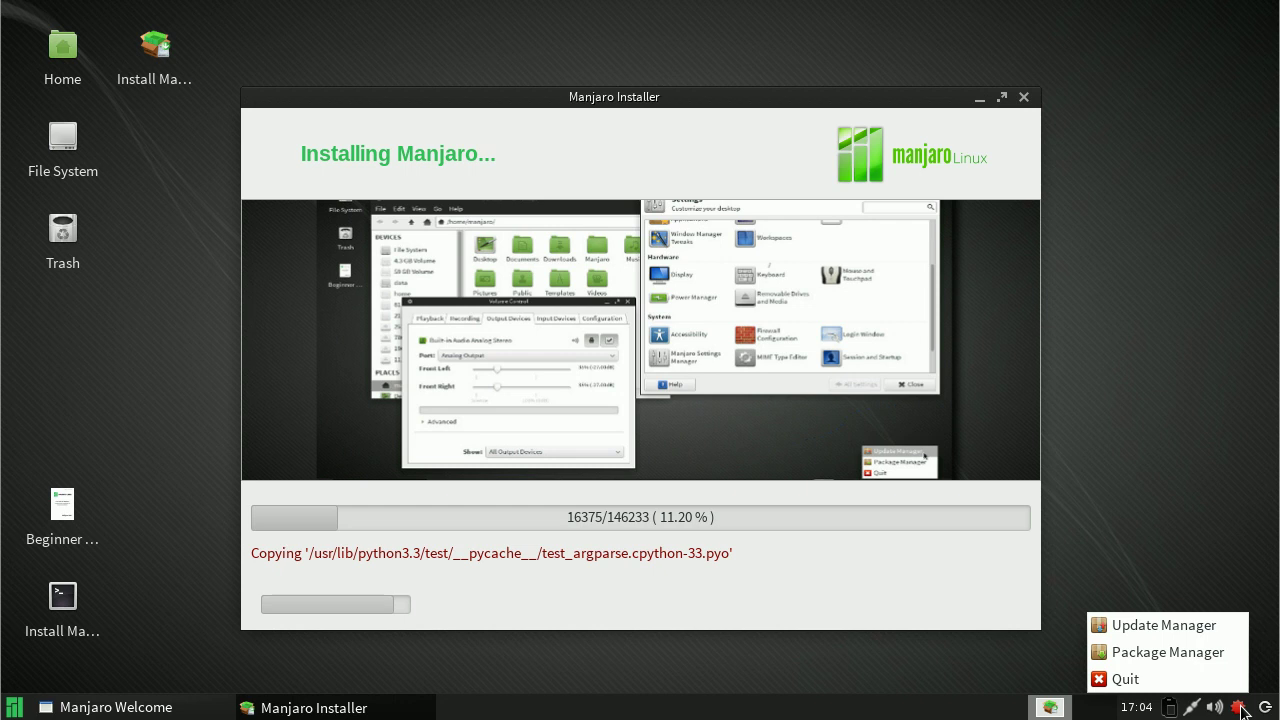
click(1208, 632)
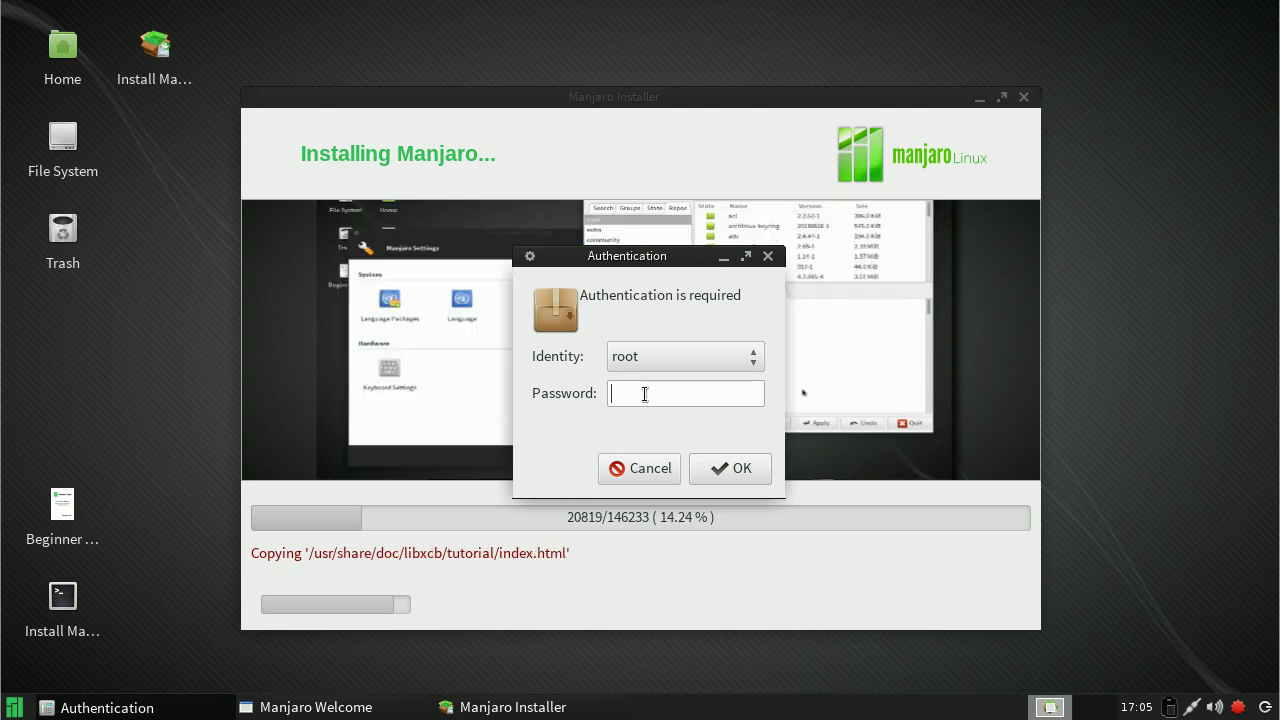
text(•••••••)
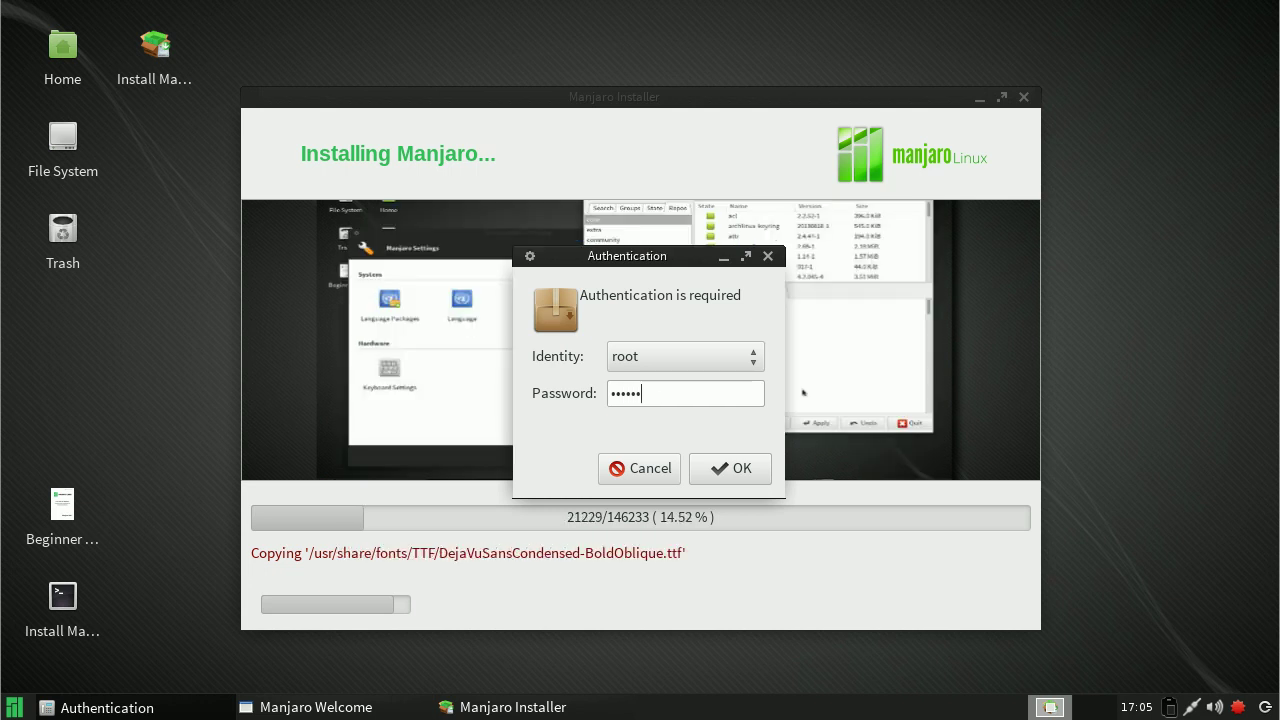
key(Return)
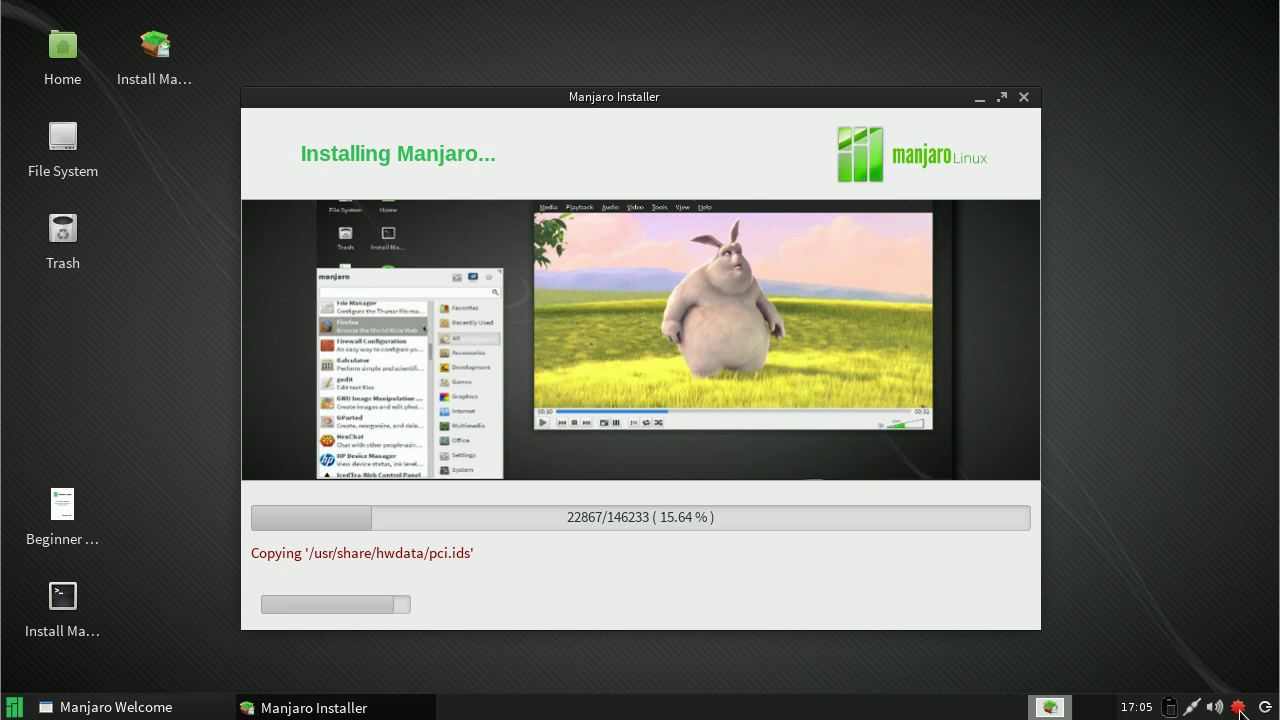
Step: Apply the manjaro-system 20130929-2 update, reviewing its detailed transaction log
click(1238, 707)
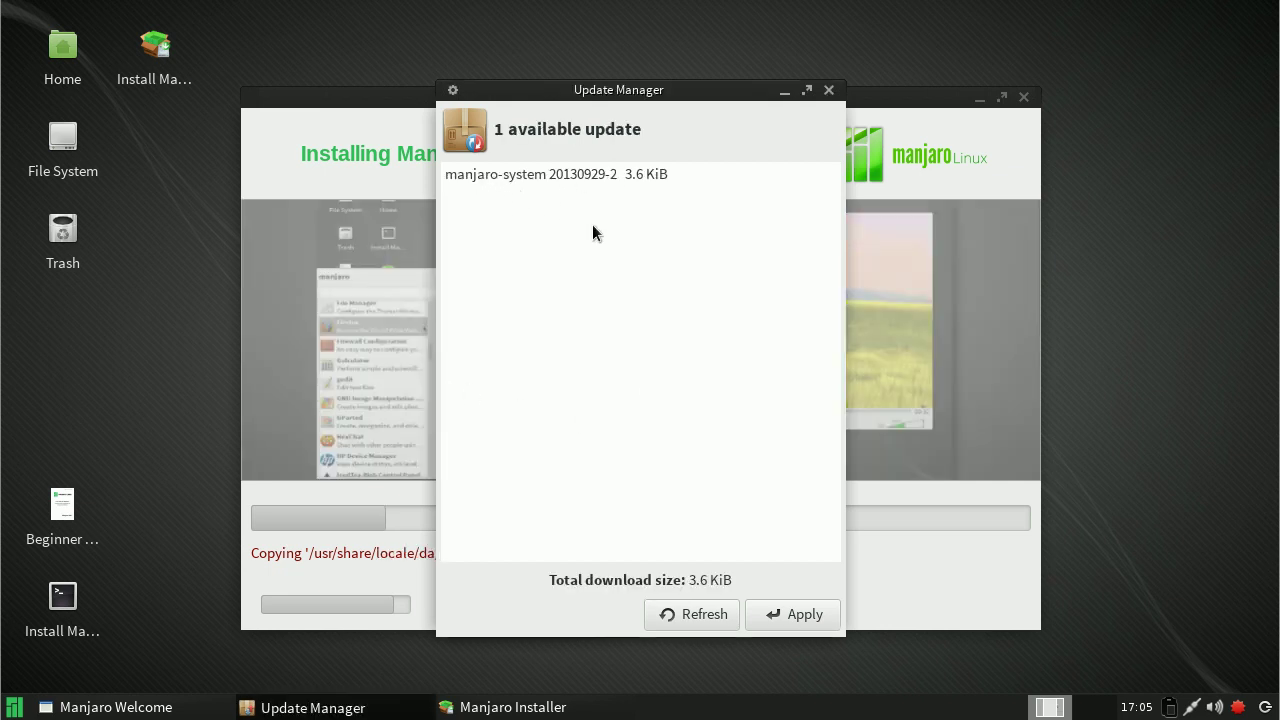
click(798, 616)
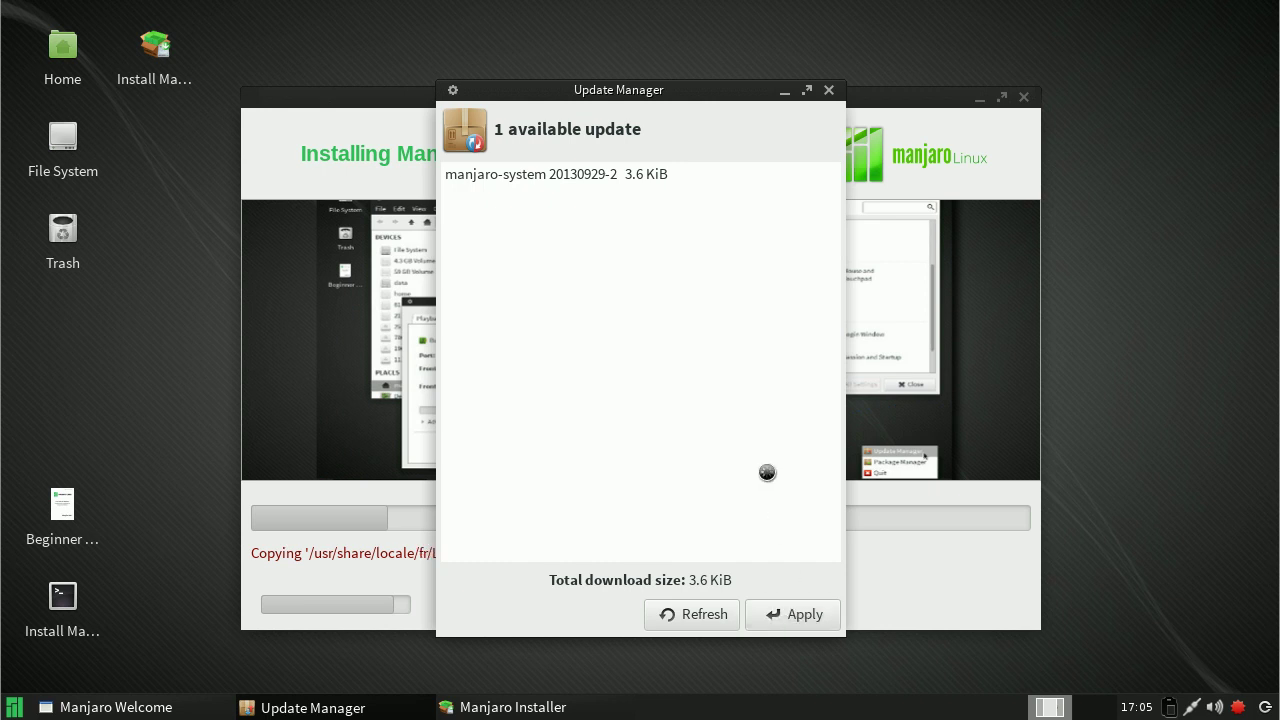
click(428, 371)
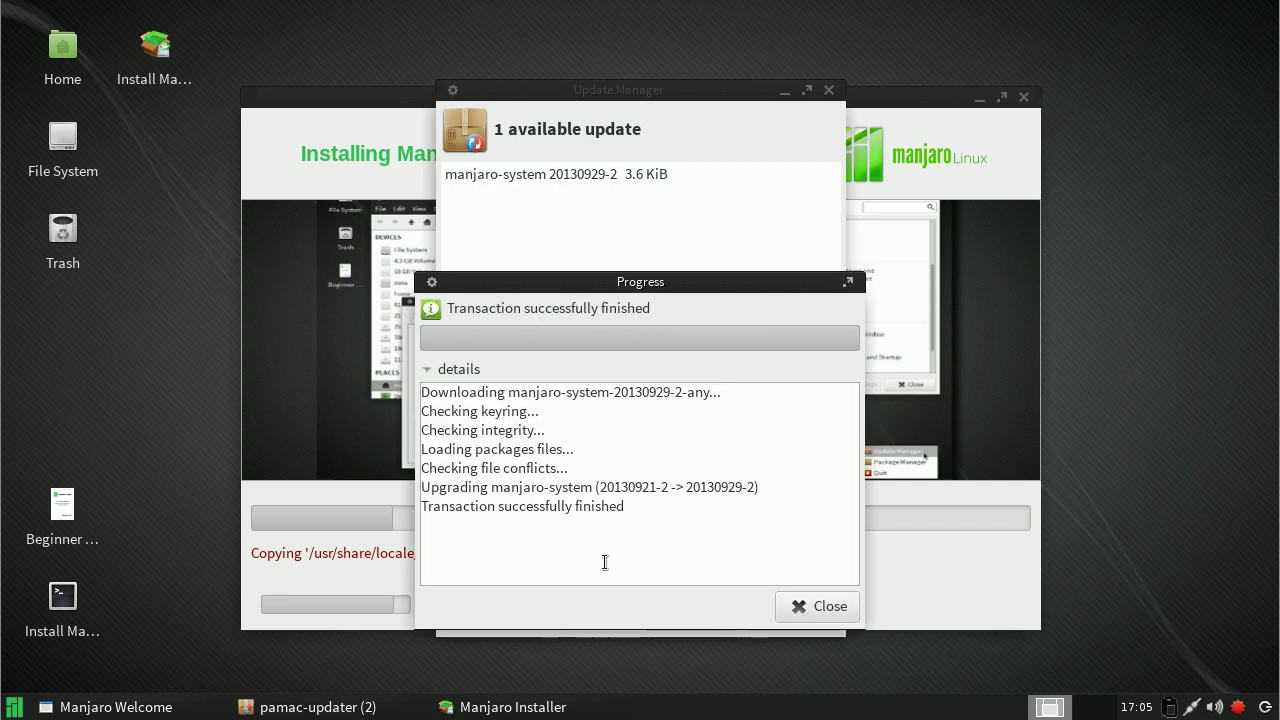
click(826, 607)
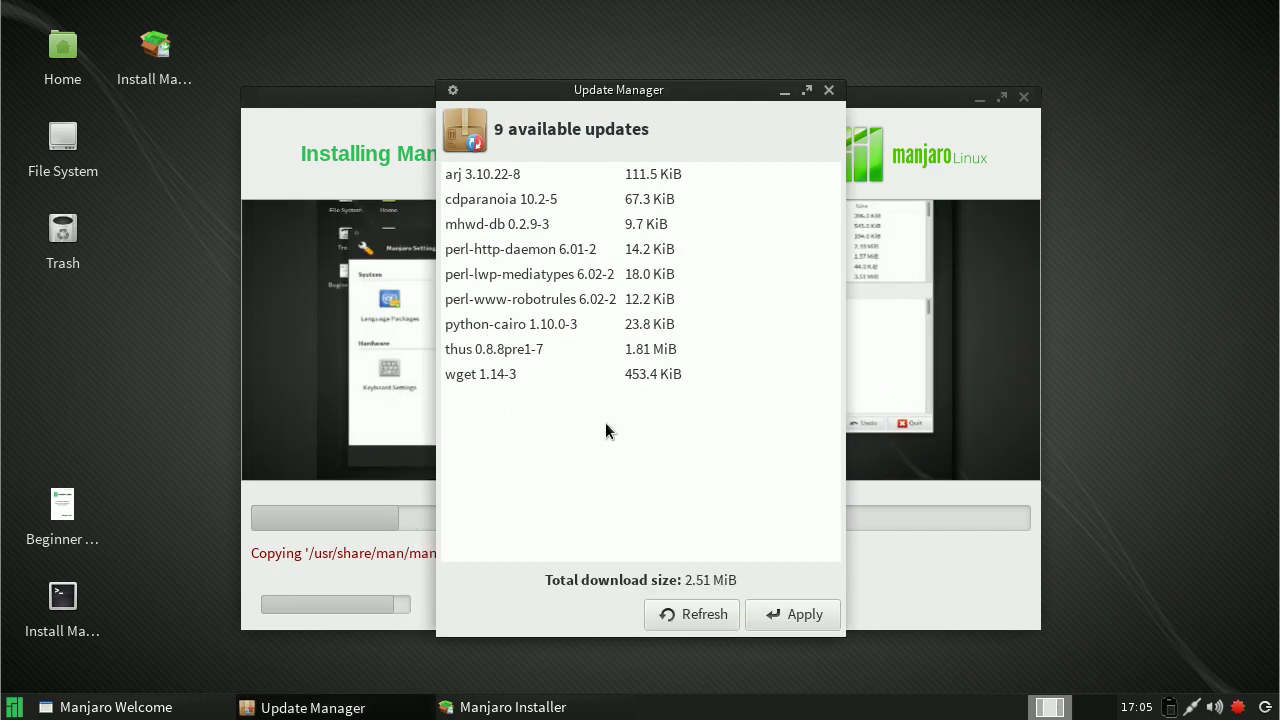
Step: Apply the nine remaining updates, dismiss the conflicting-files error, and close Update Manager
click(797, 614)
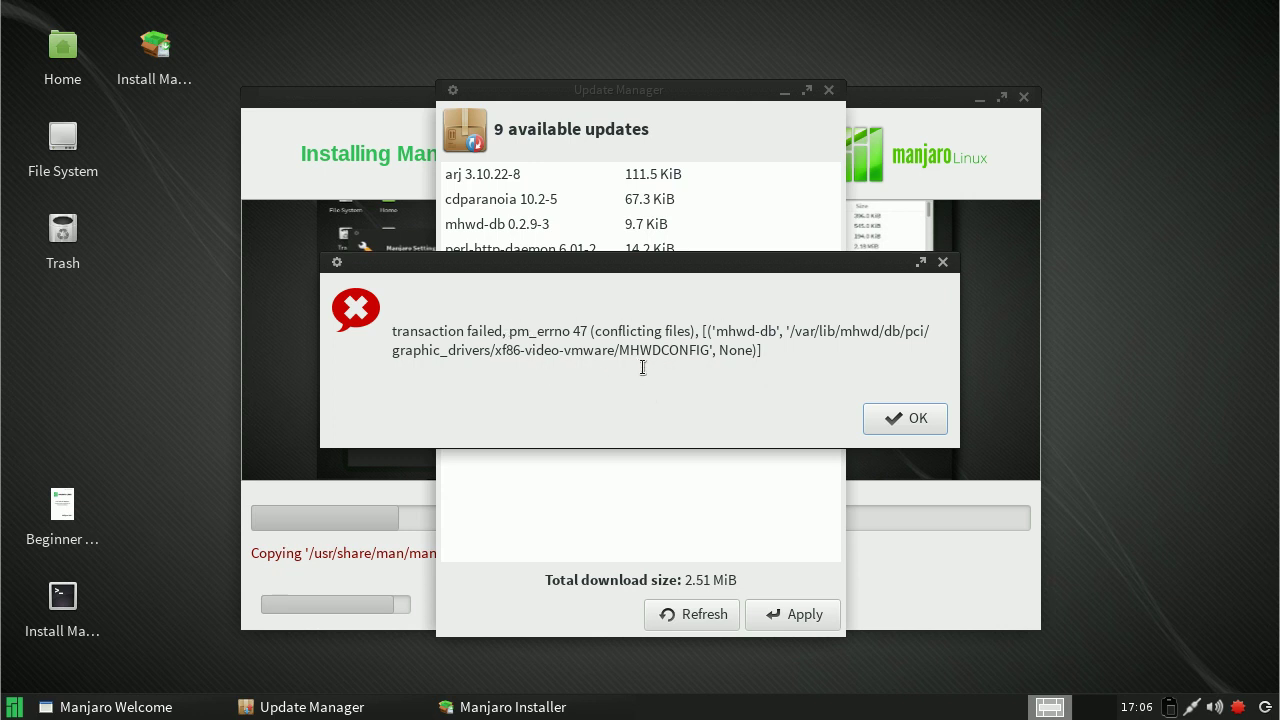
click(885, 421)
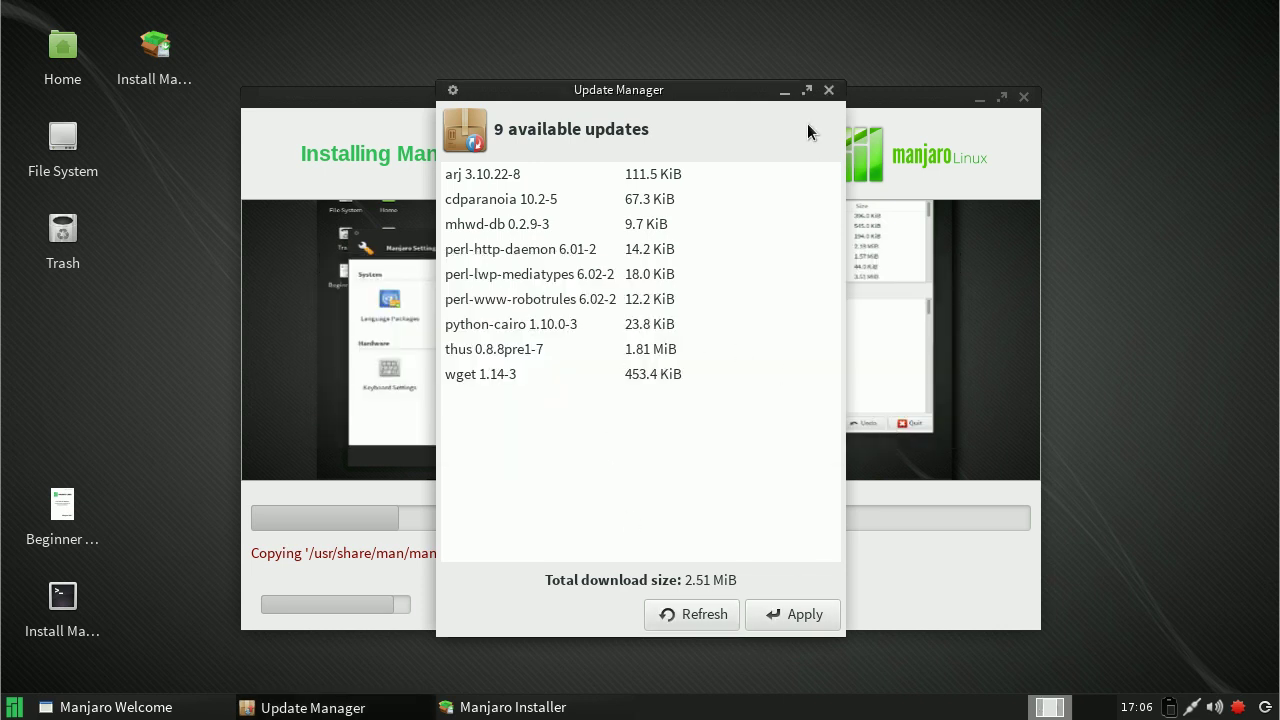
click(828, 92)
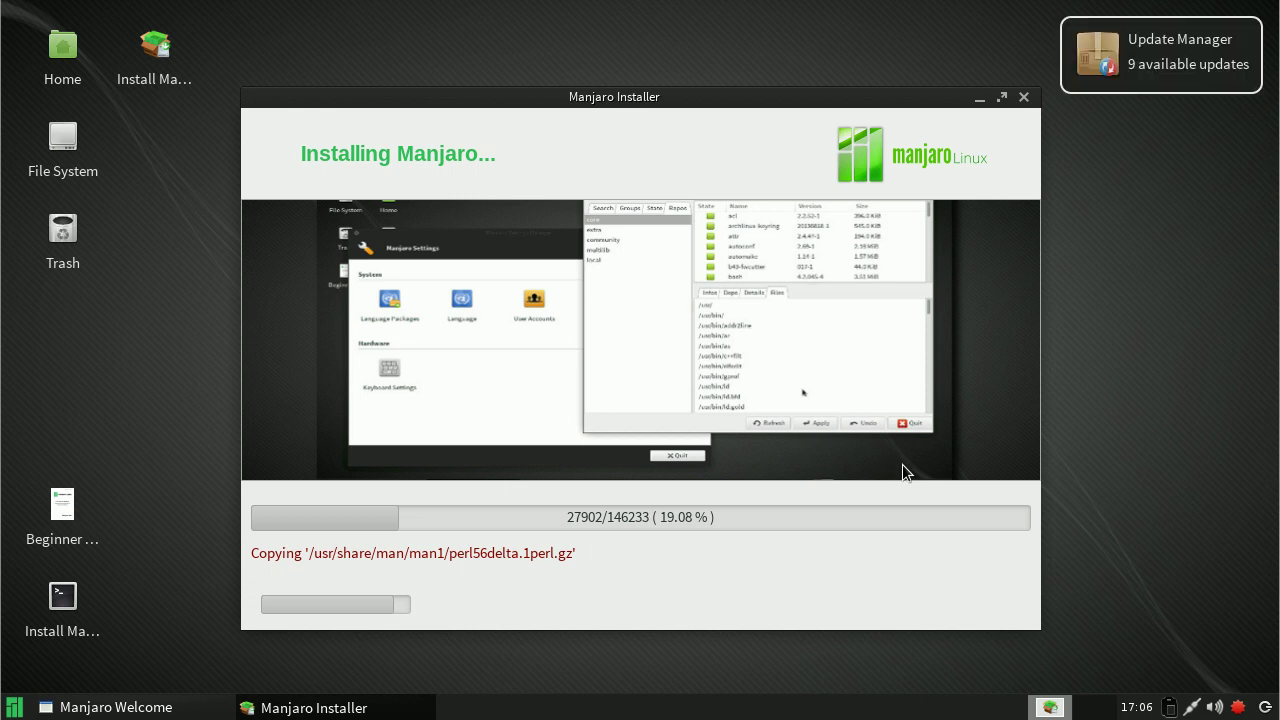
Step: Launch Add/Remove Software with the root password and cancel the 9 pending package updates
click(14, 710)
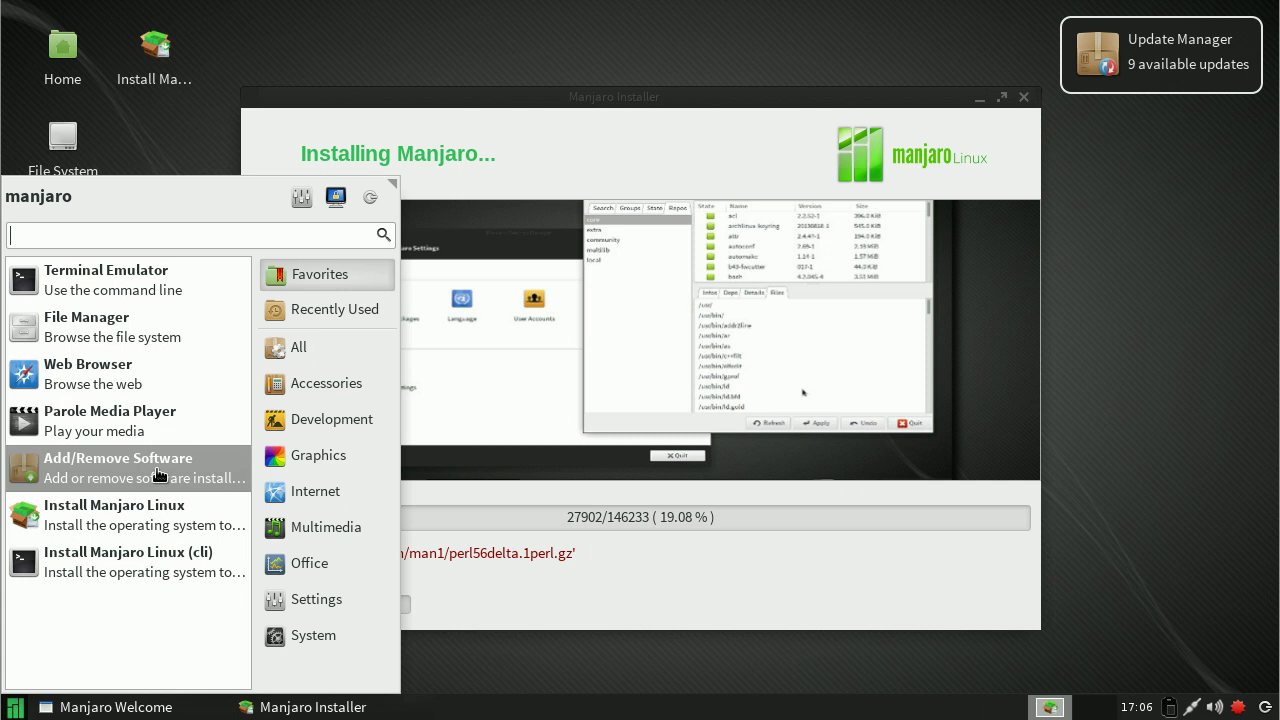
click(162, 478)
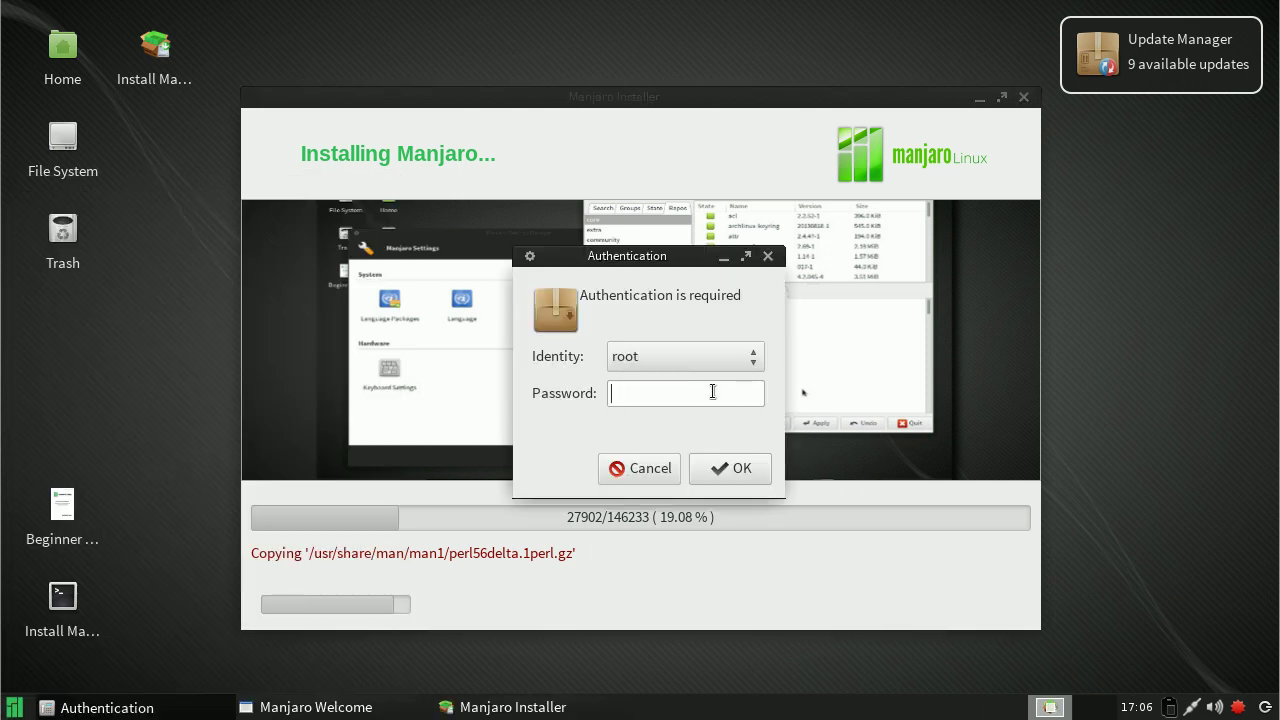
text(*******)
key(Return)
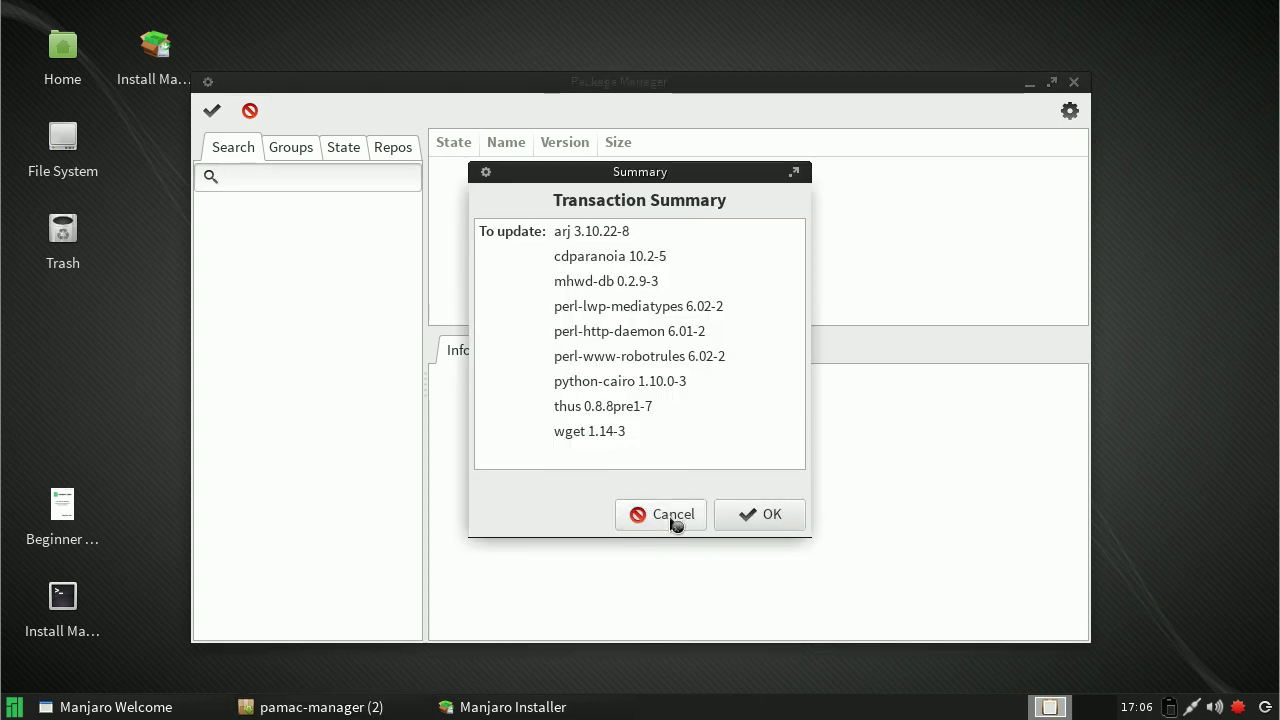
click(672, 520)
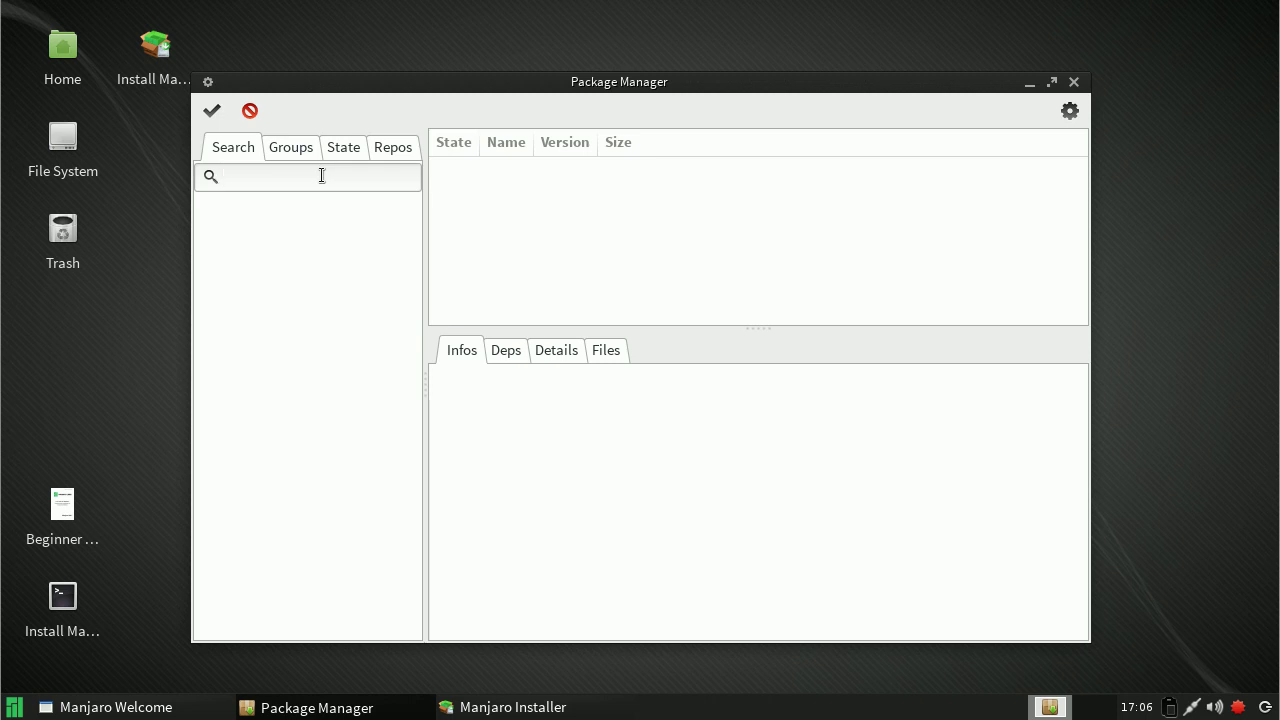
Step: Search for 'game', review abe's dependencies and details, and mark abe 1.1-9 for installation
text(game)
key(Return)
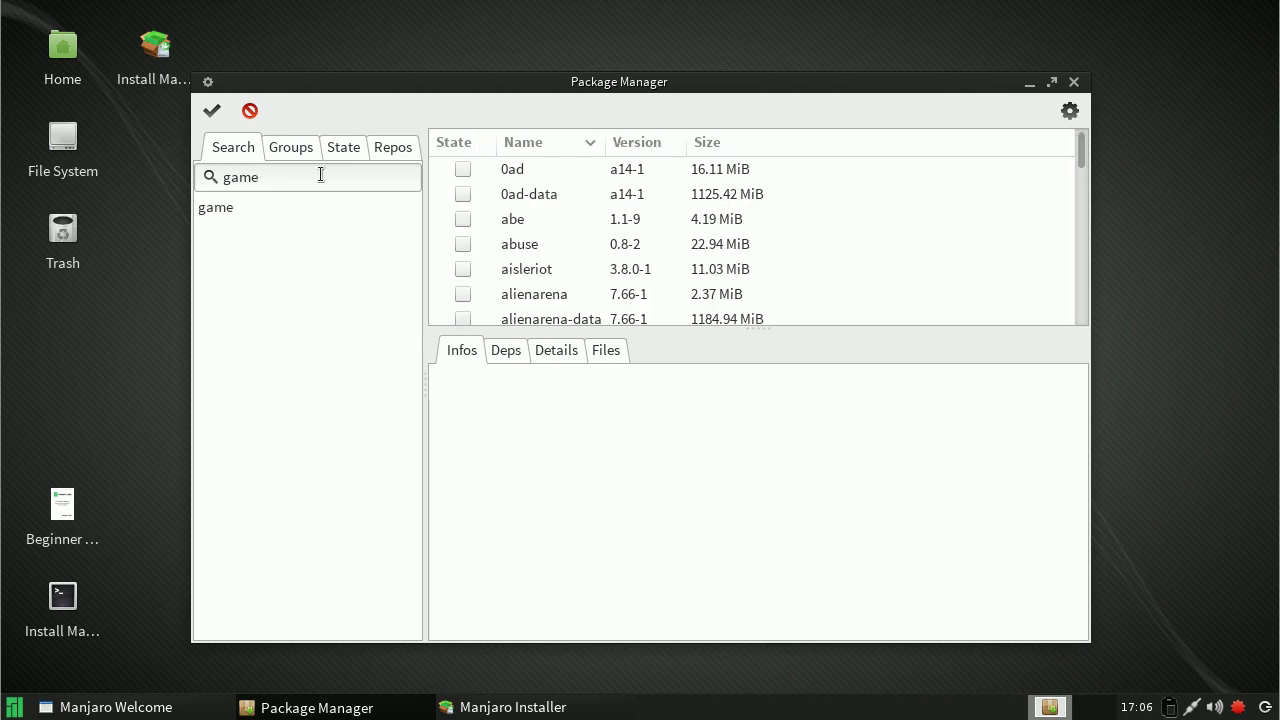
click(514, 220)
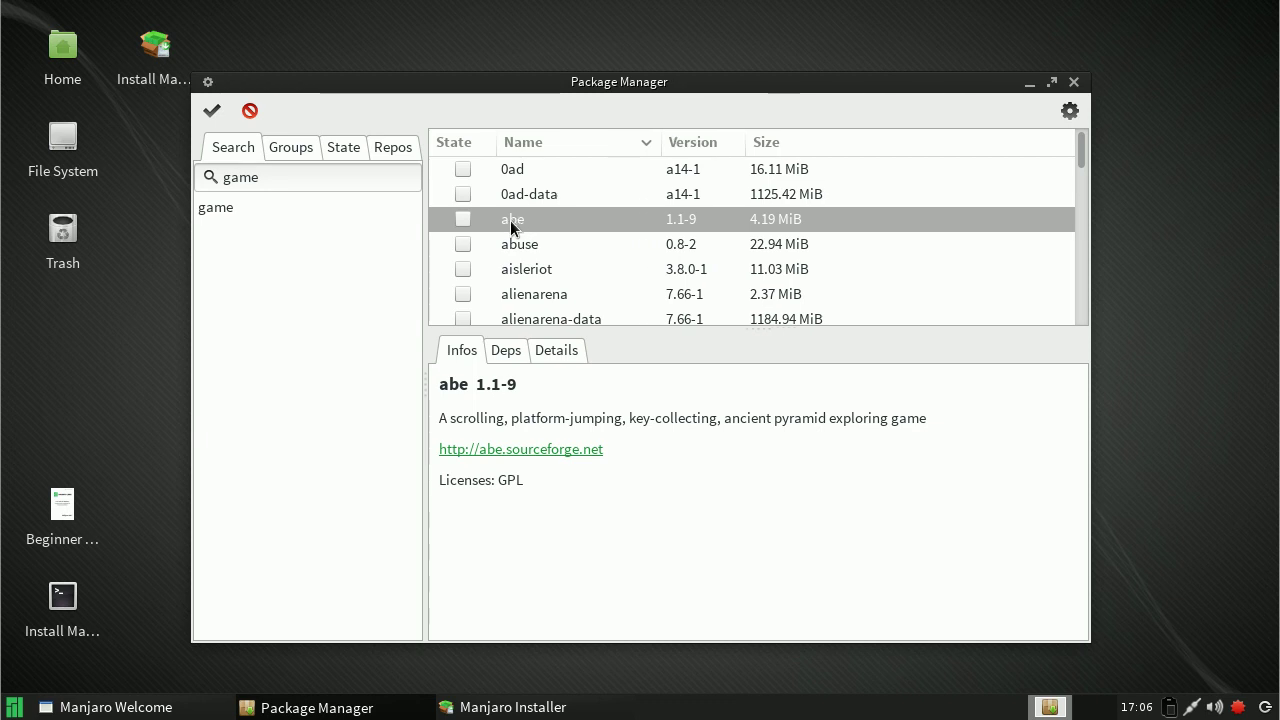
click(507, 358)
click(554, 351)
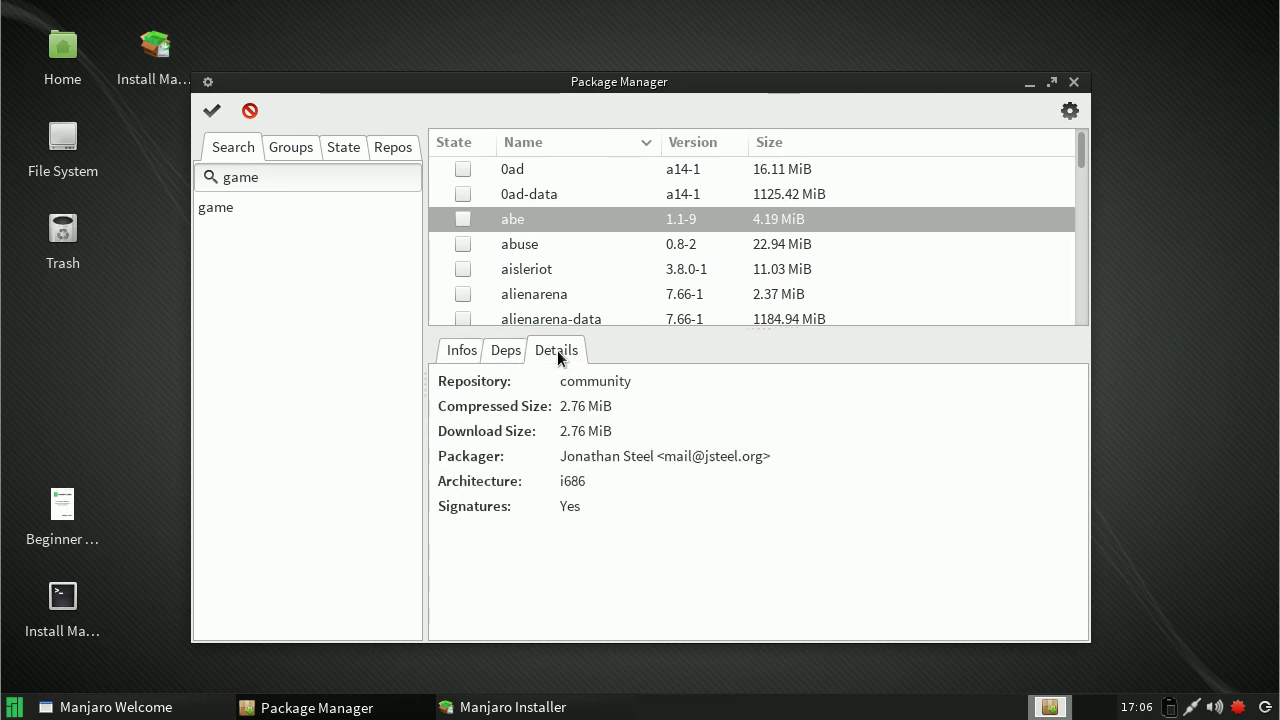
right_click(463, 219)
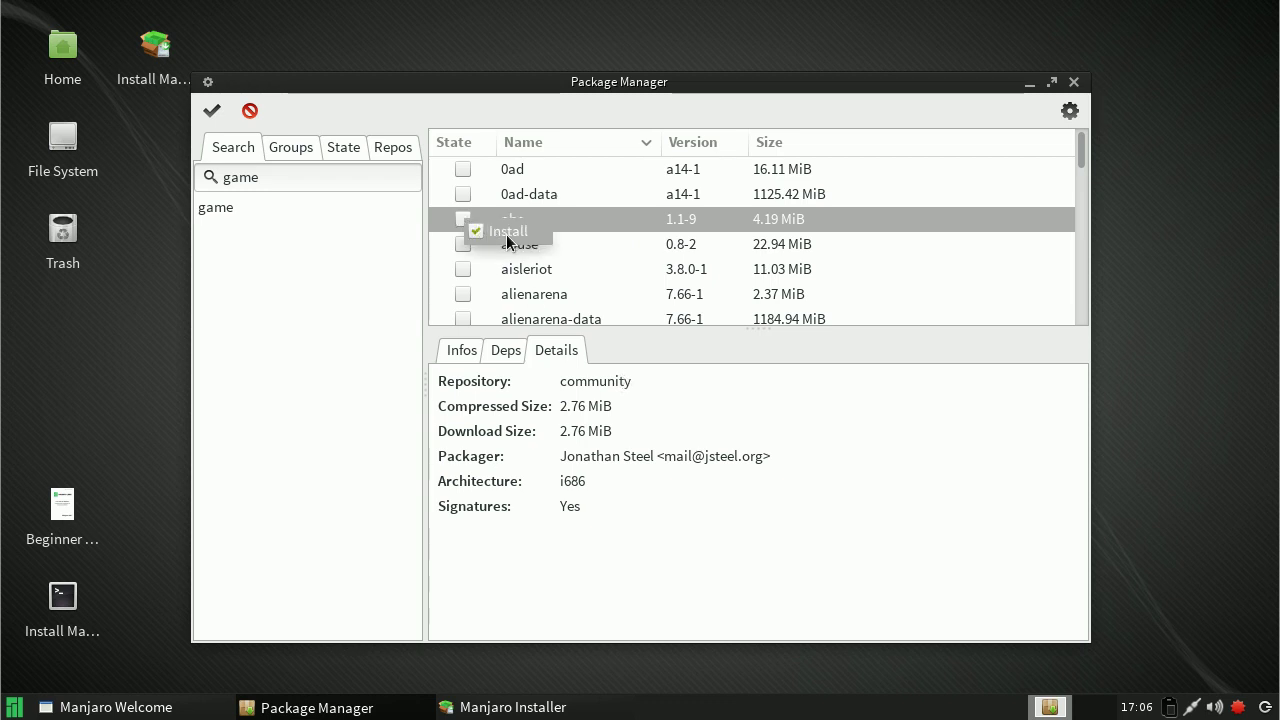
click(506, 234)
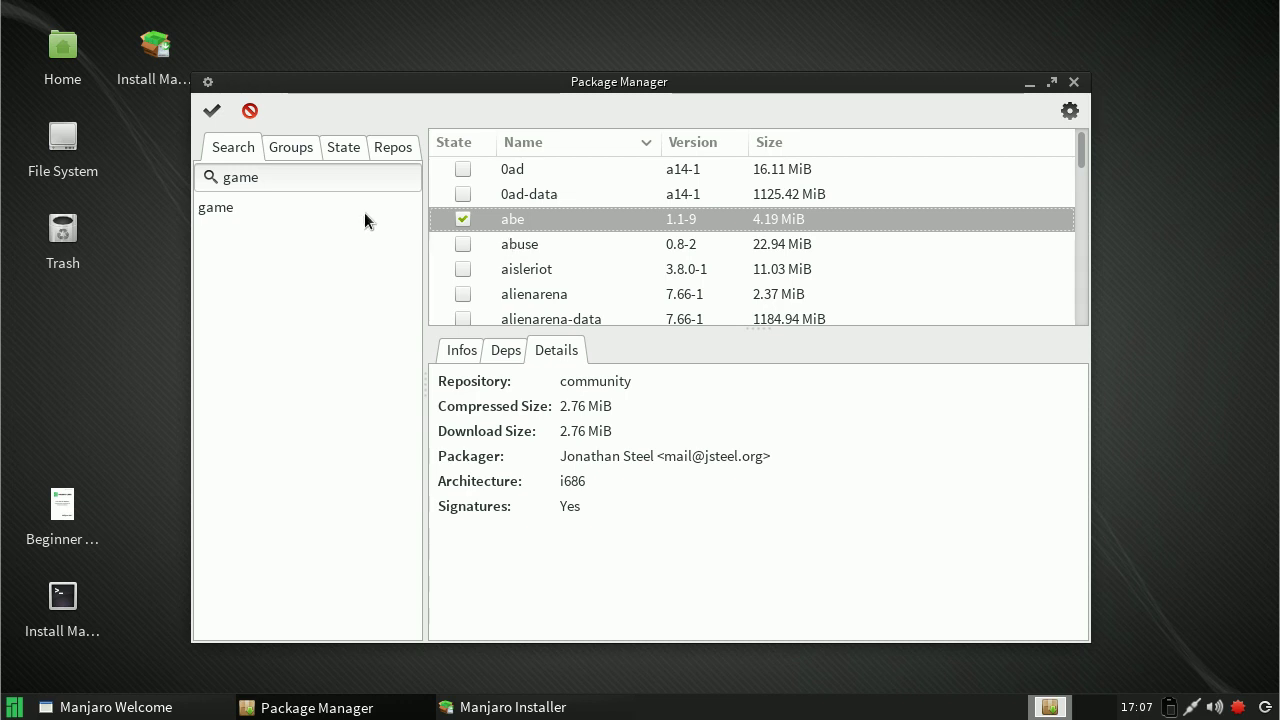
click(314, 182)
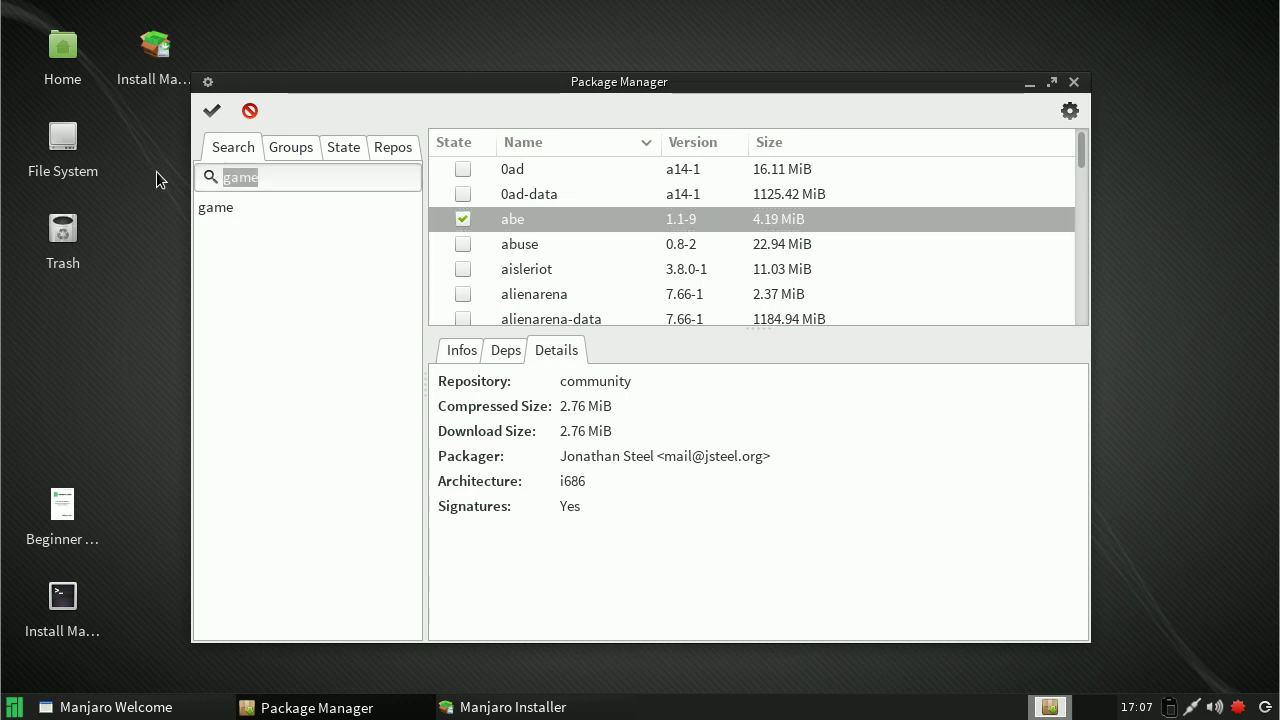
Step: Search for 'linux' and mark linux38 for installation with its optional dependencies
text(linux)
key(Return)
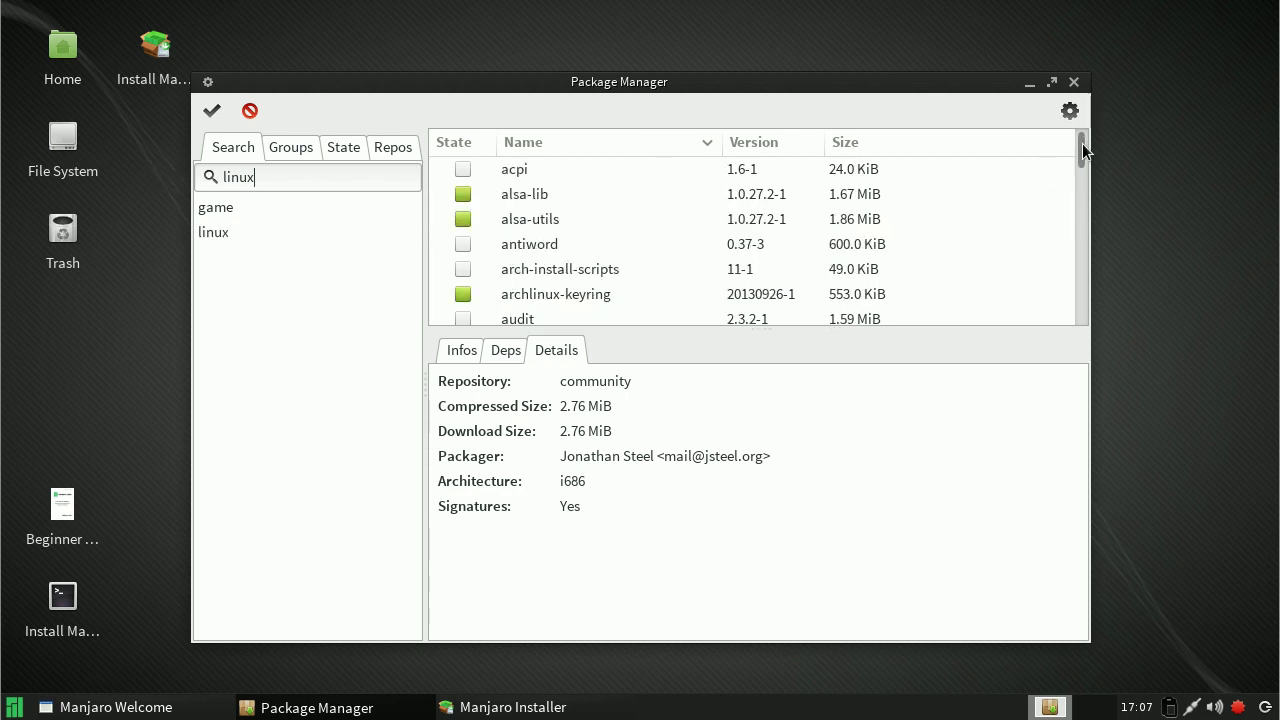
scroll(1081, 150, down, 15)
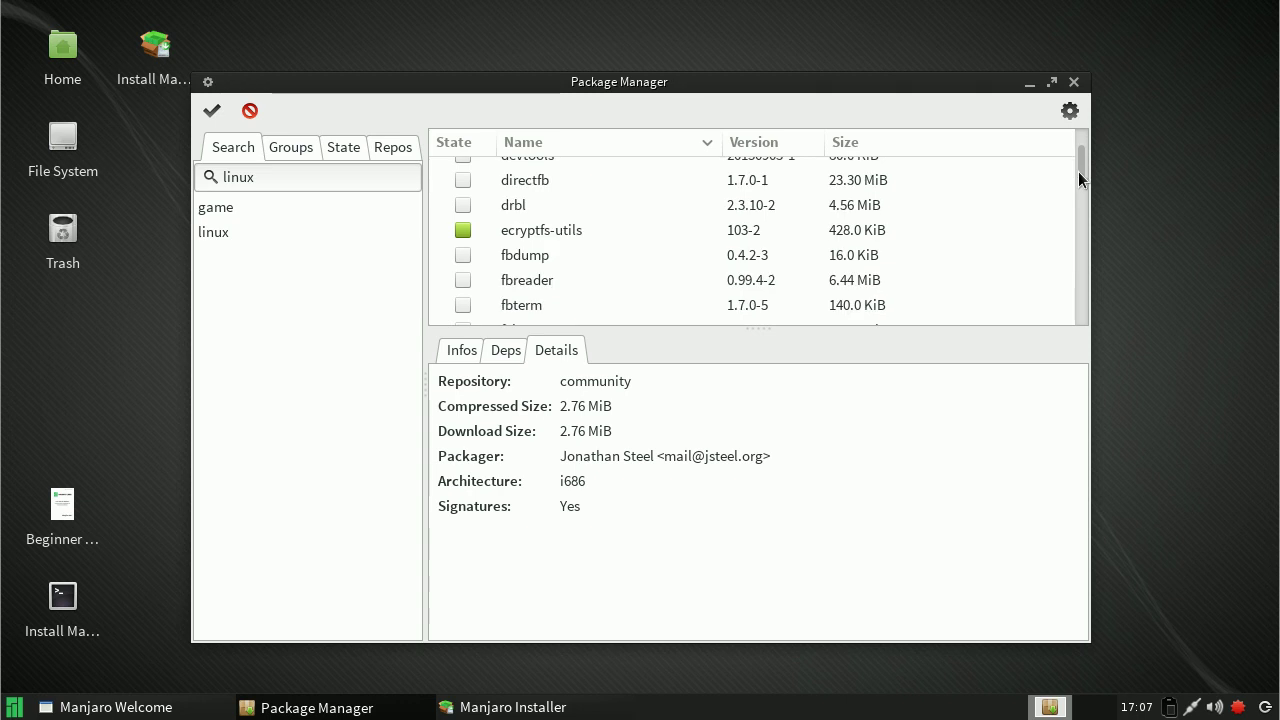
scroll(1067, 229, down, 15)
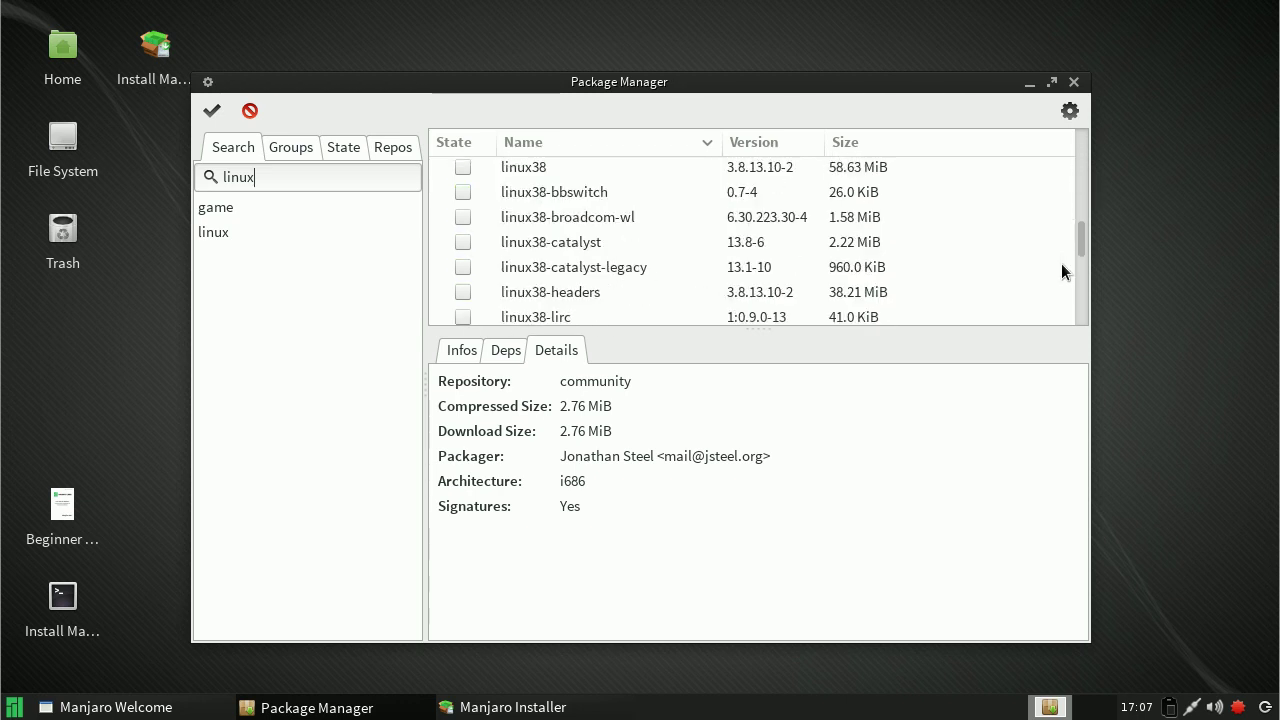
scroll(1065, 250, up, 5)
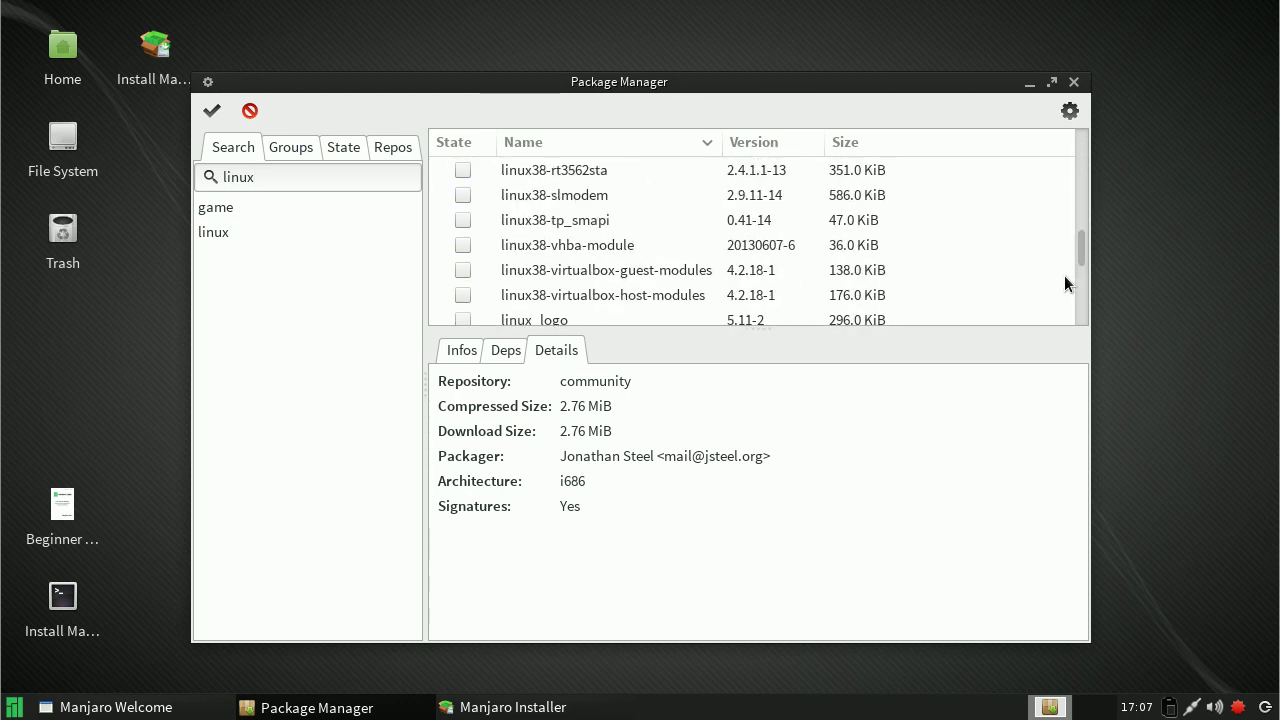
scroll(1065, 268, down, 8)
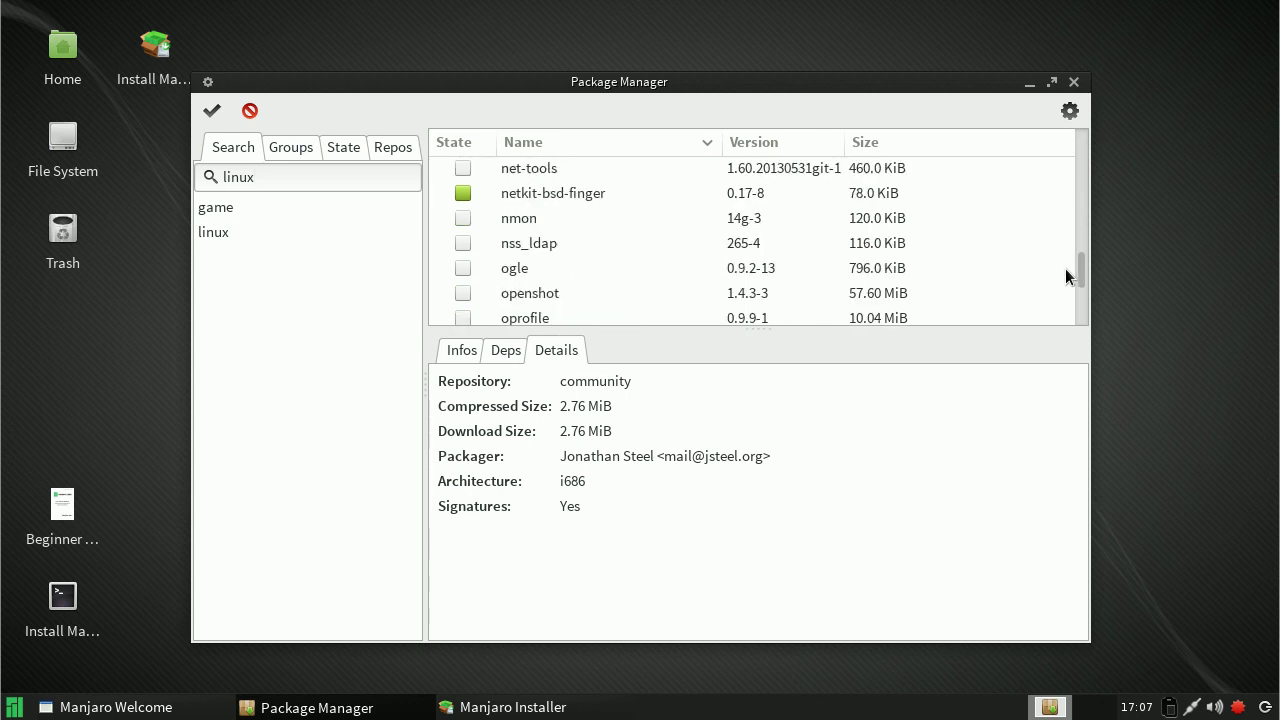
scroll(1071, 244, up, 10)
scroll(1076, 246, up, 3)
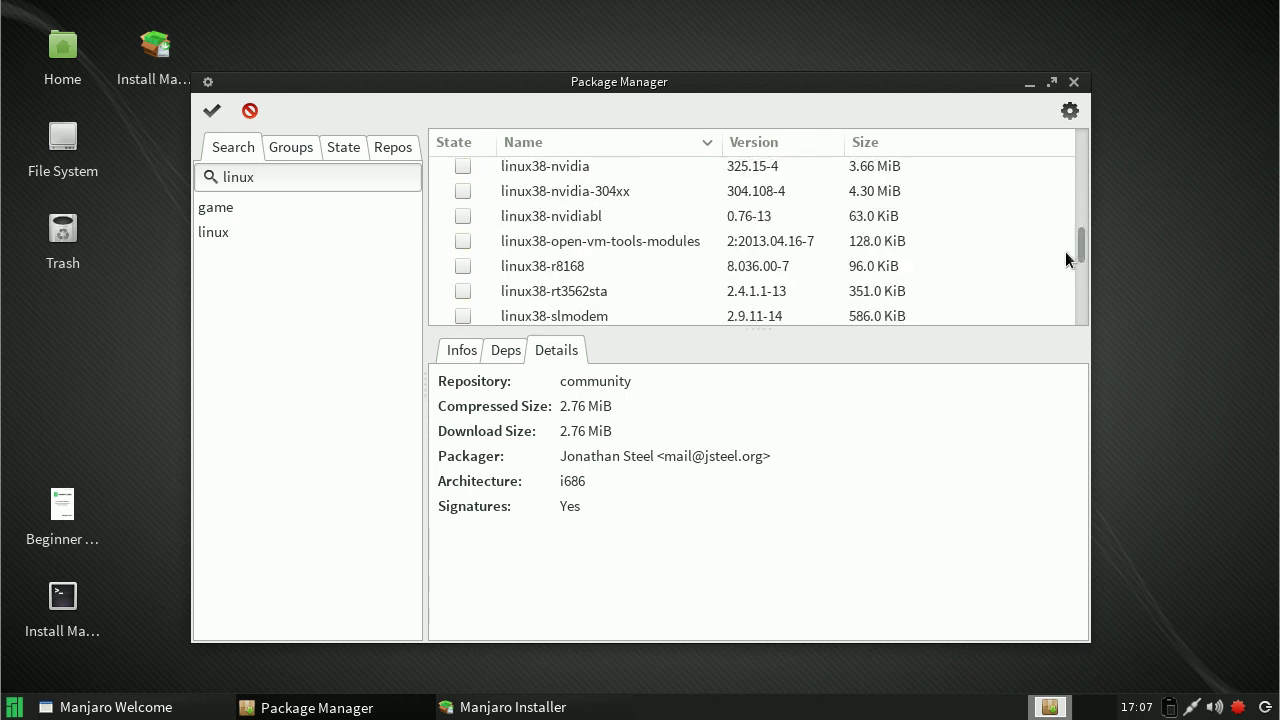
scroll(1081, 240, up, 6)
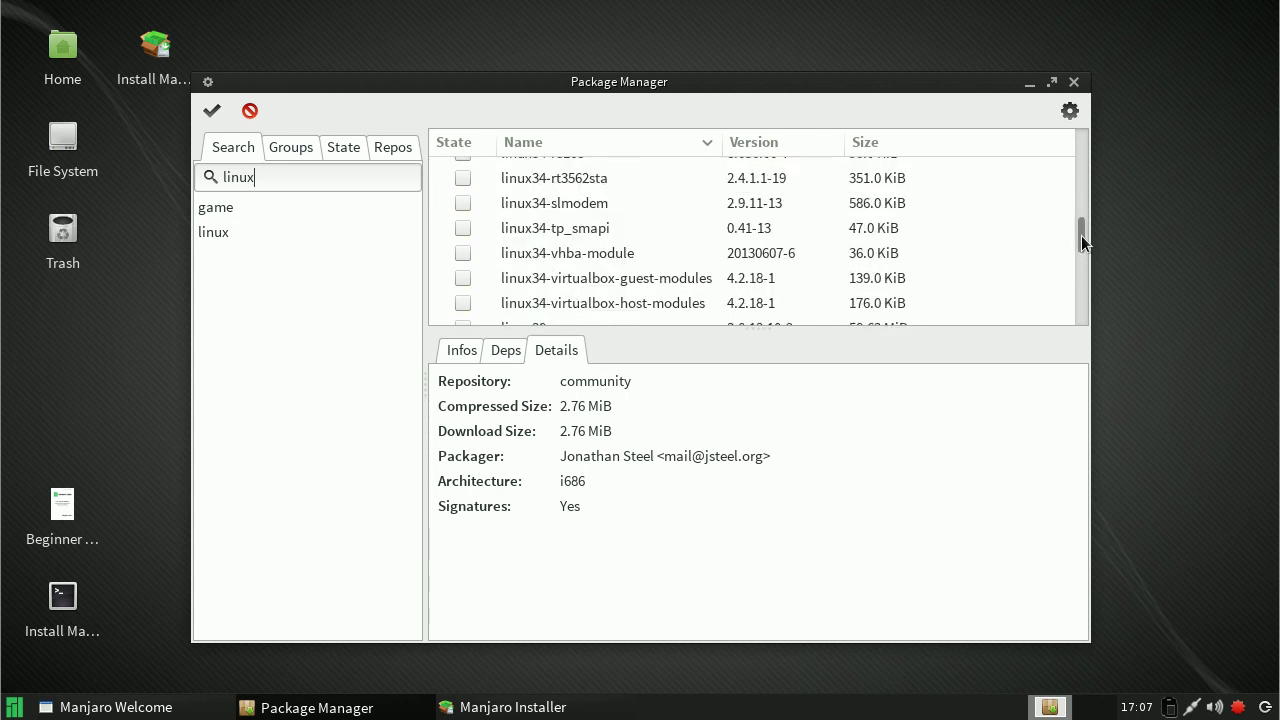
scroll(920, 265, down, 2)
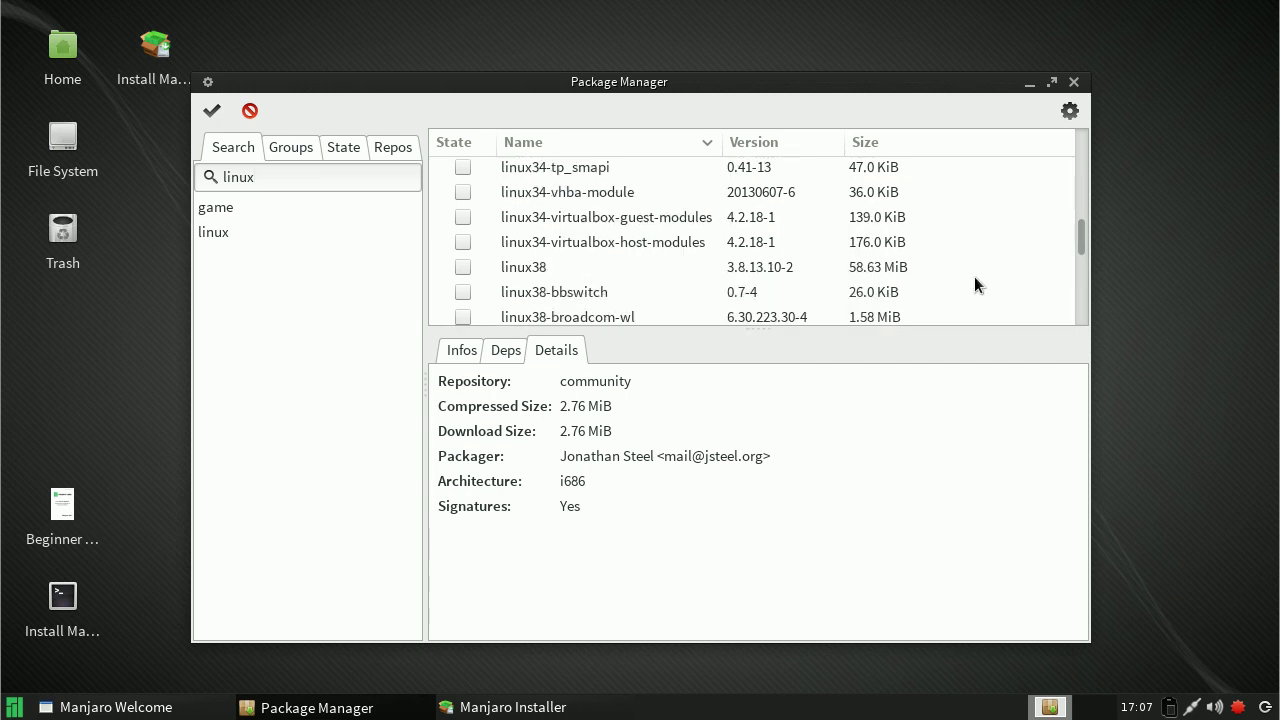
right_click(464, 270)
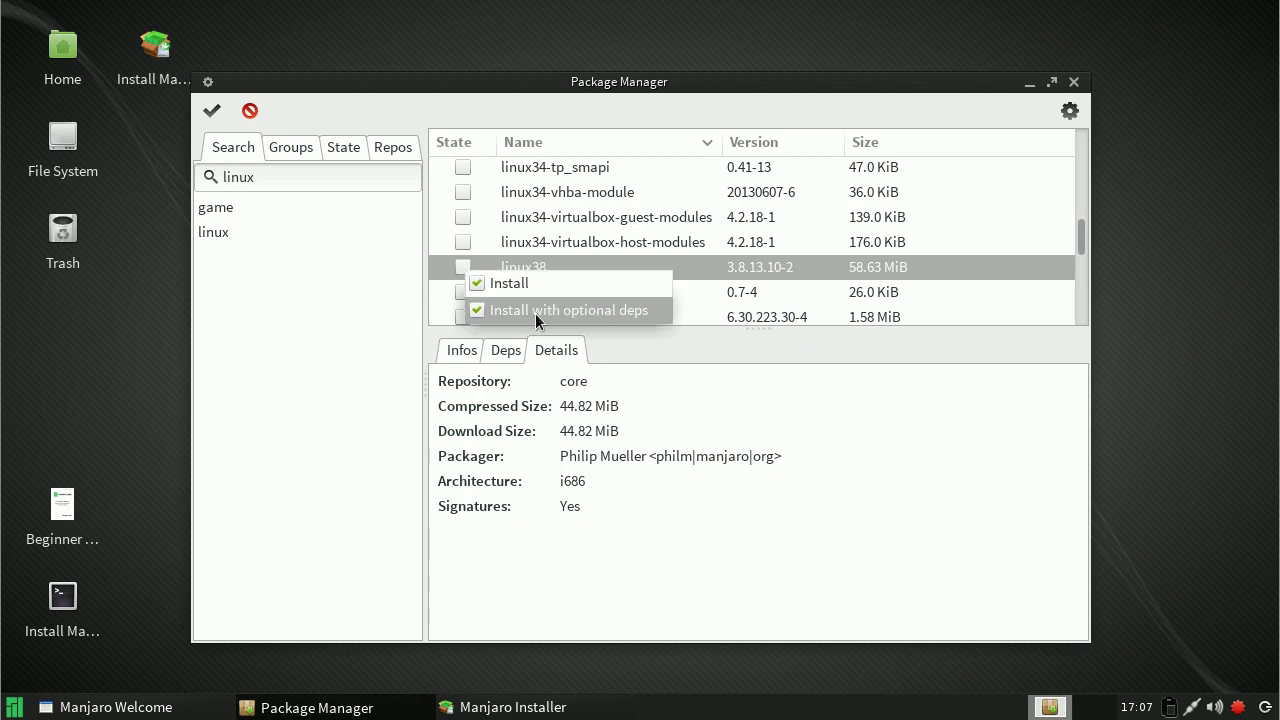
click(535, 312)
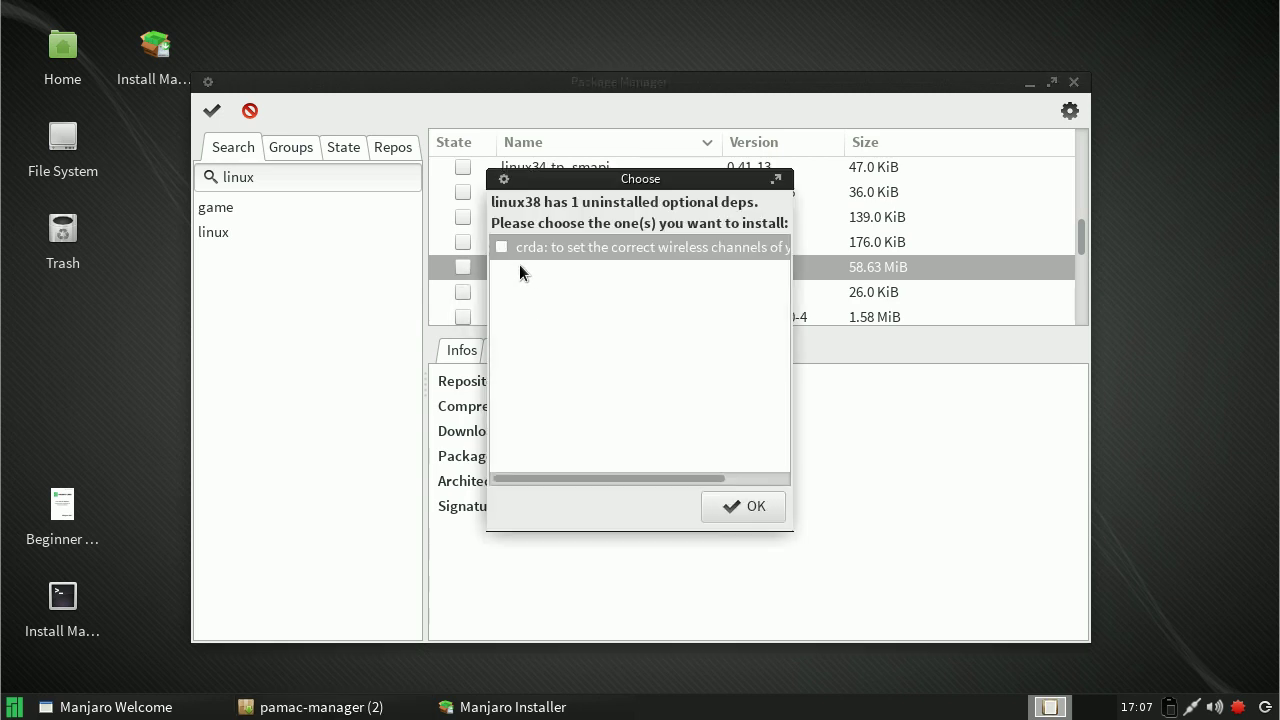
click(752, 505)
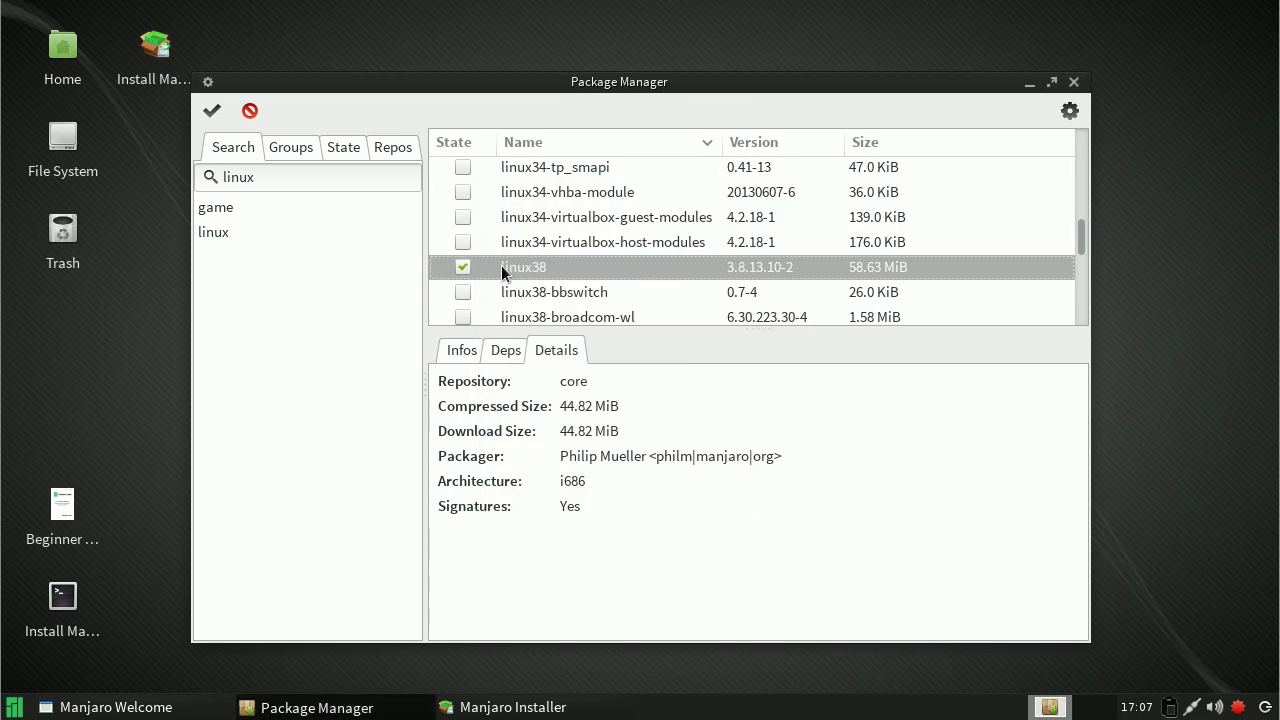
Step: Apply the marked linux38 and abe installs, confirm the summary, and show the detailed log
scroll(525, 266, down, 2)
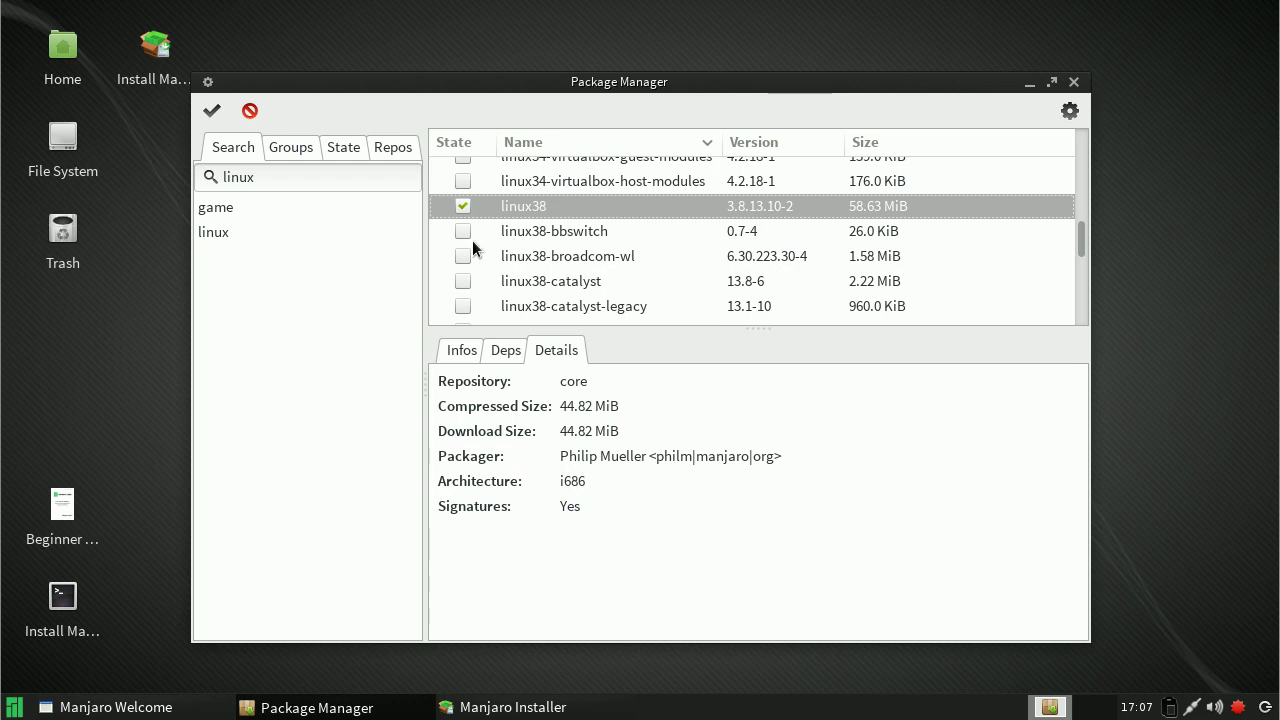
click(211, 110)
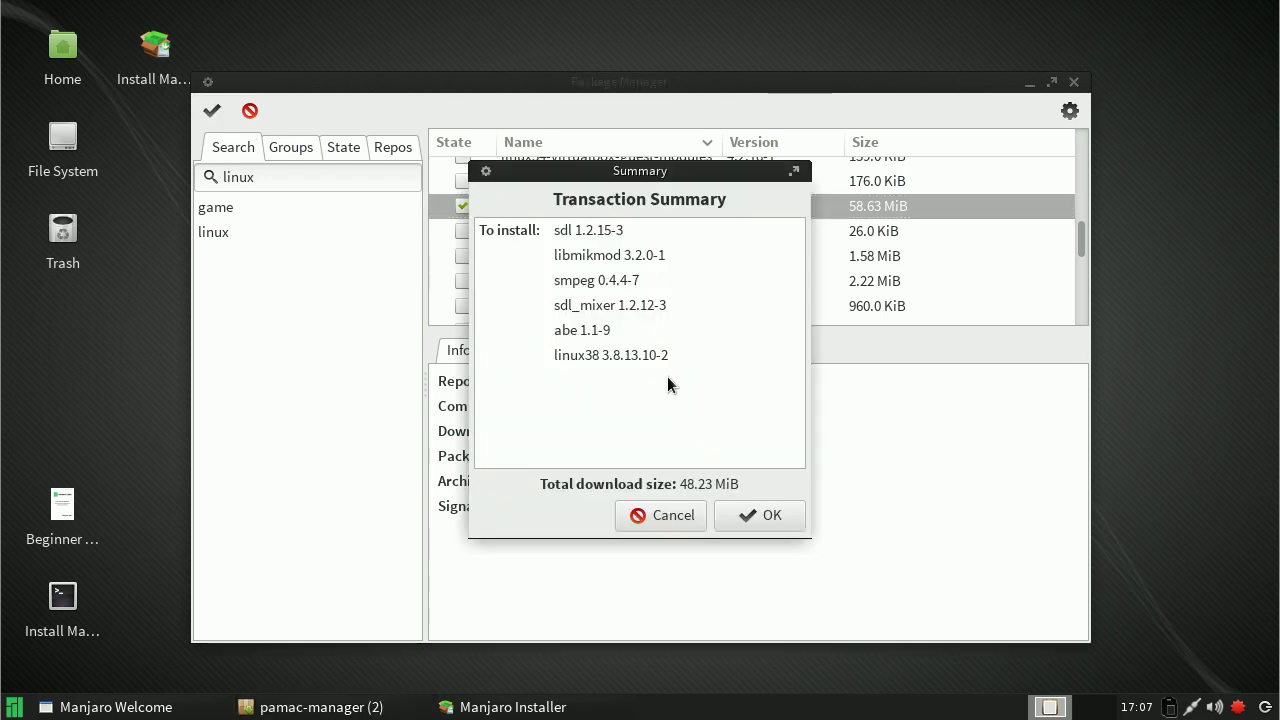
click(768, 516)
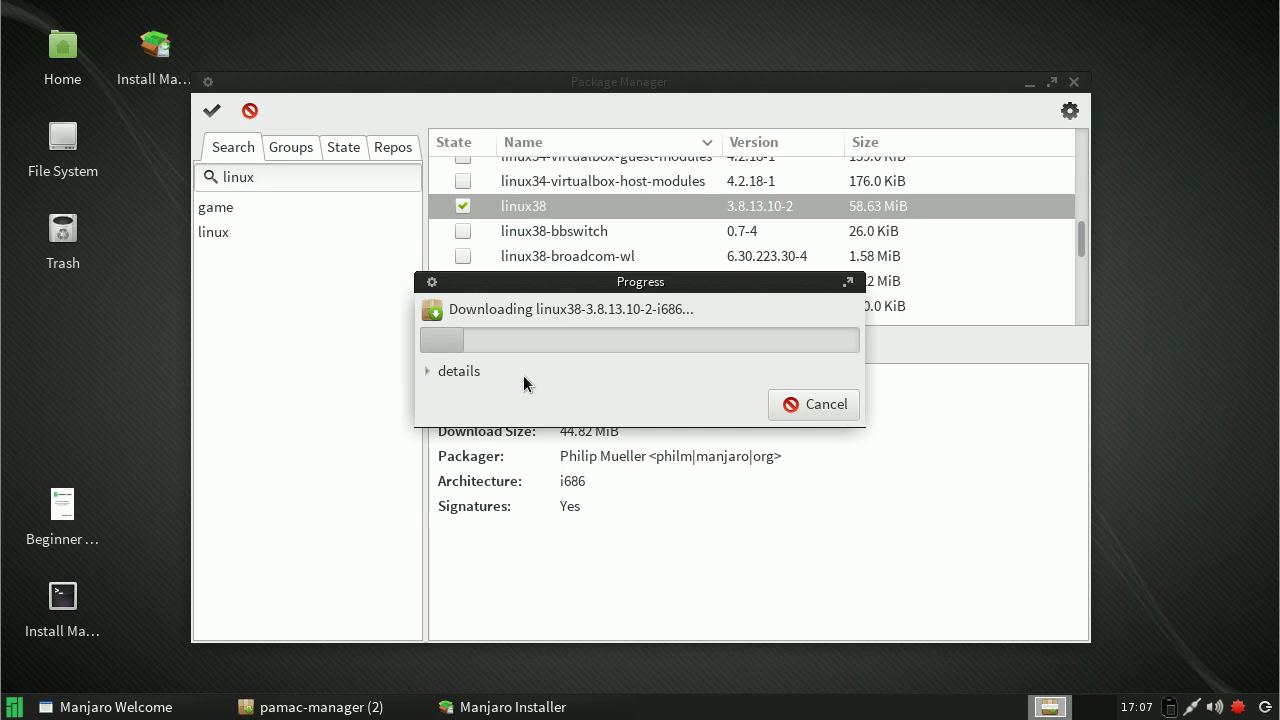
click(429, 371)
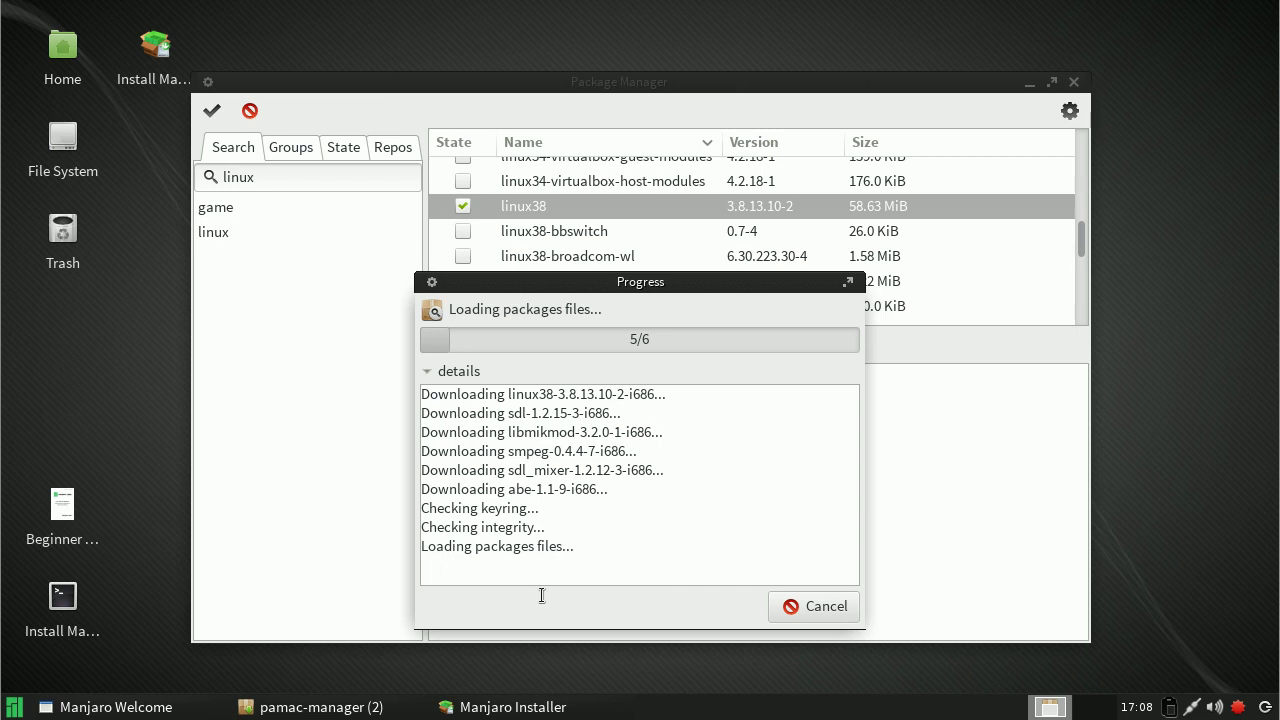
click(549, 706)
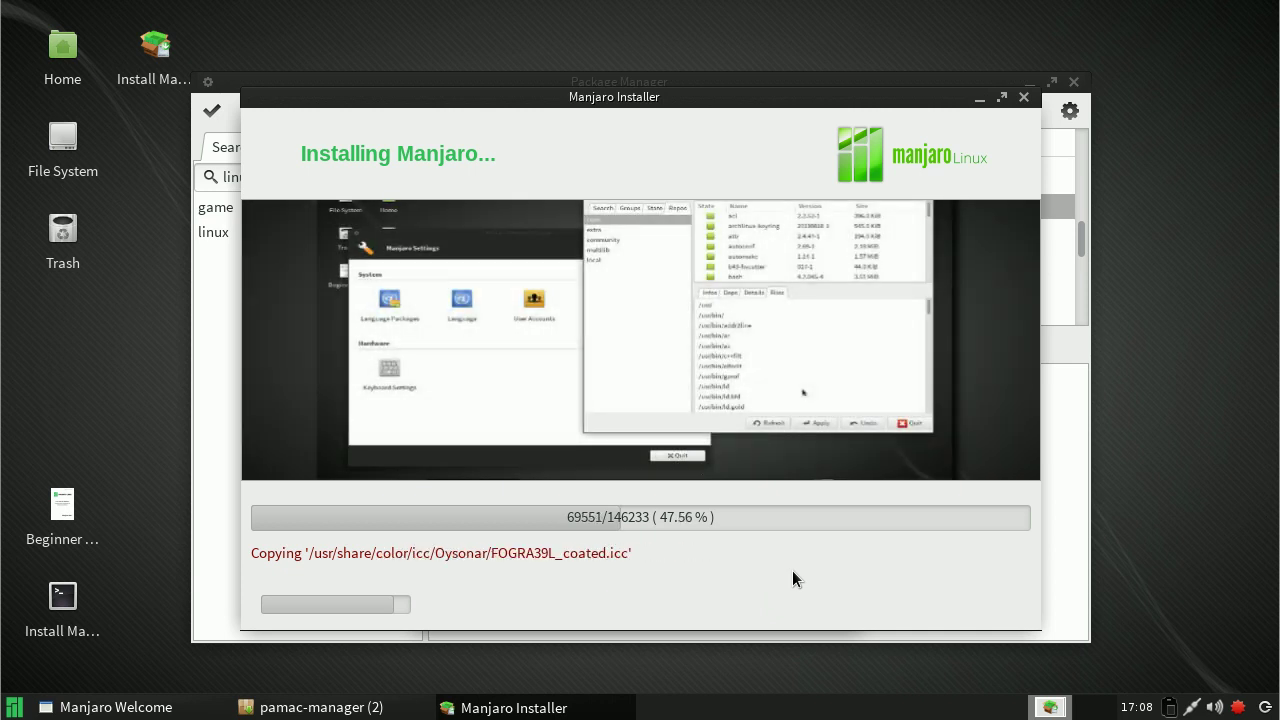
click(676, 78)
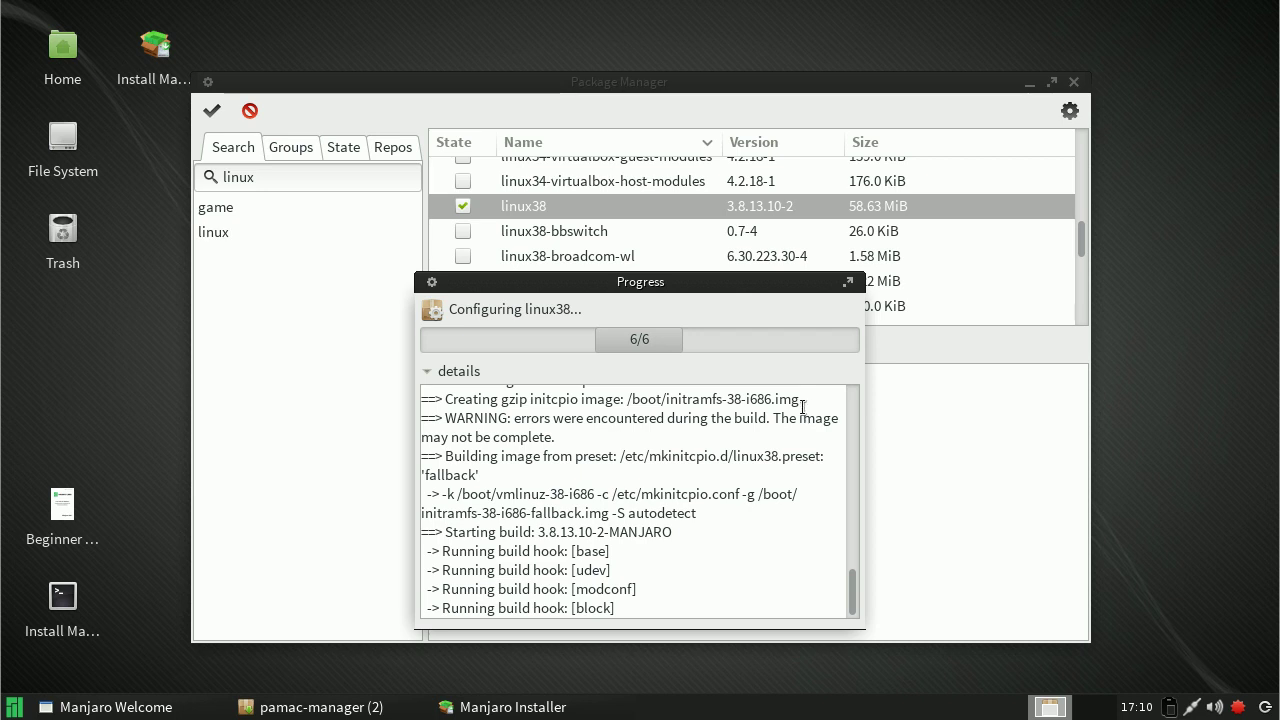
Step: Check the installer's progress and return to Pamac until the linux38 transaction finishes successfully
click(587, 707)
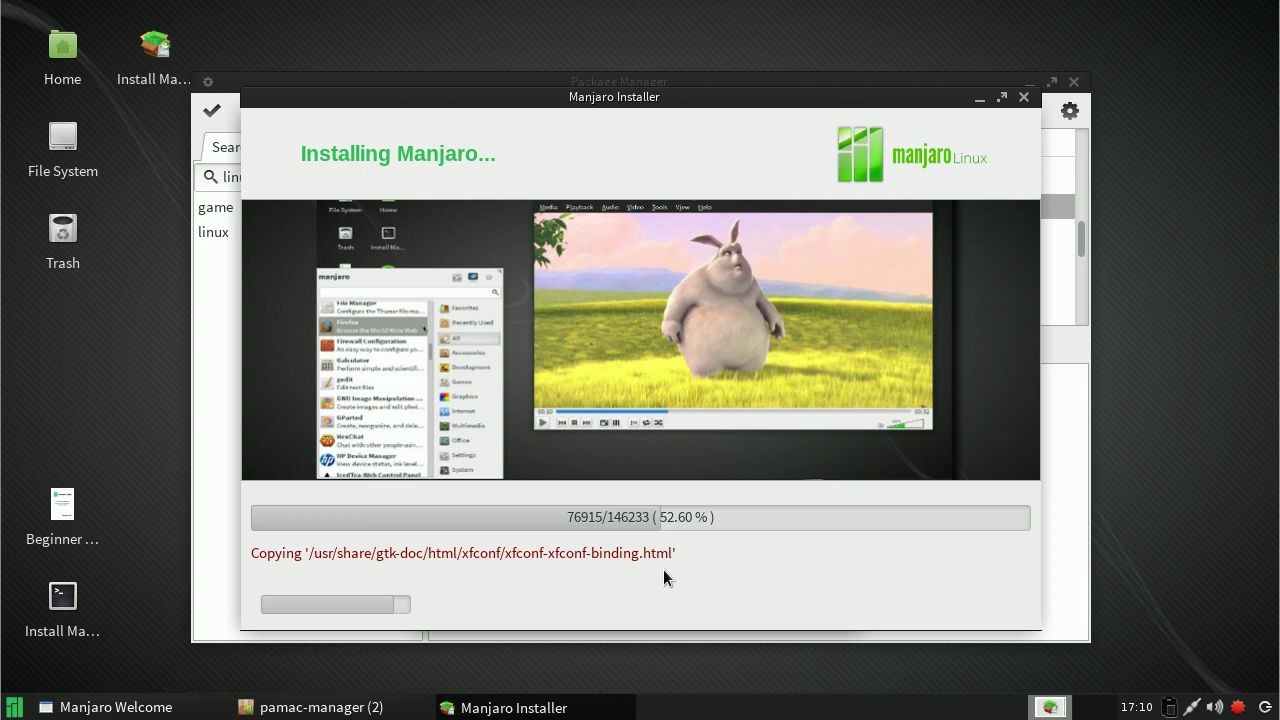
click(666, 79)
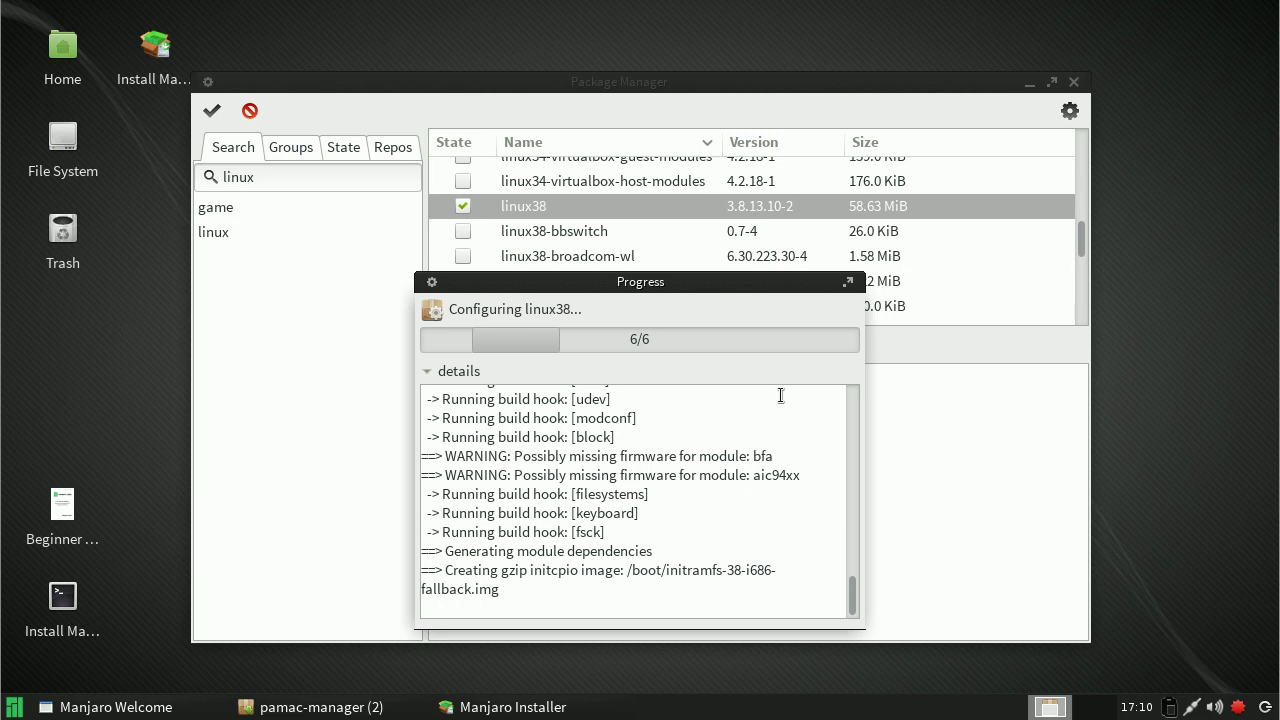
click(590, 712)
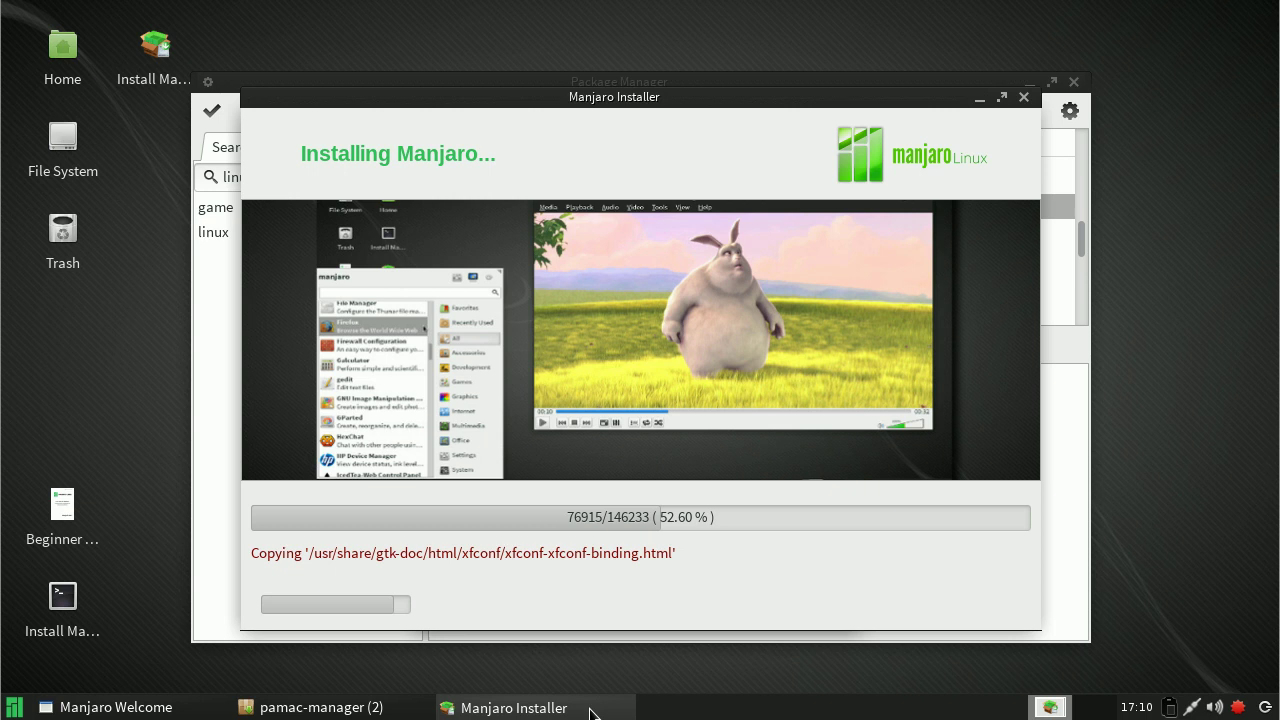
click(598, 639)
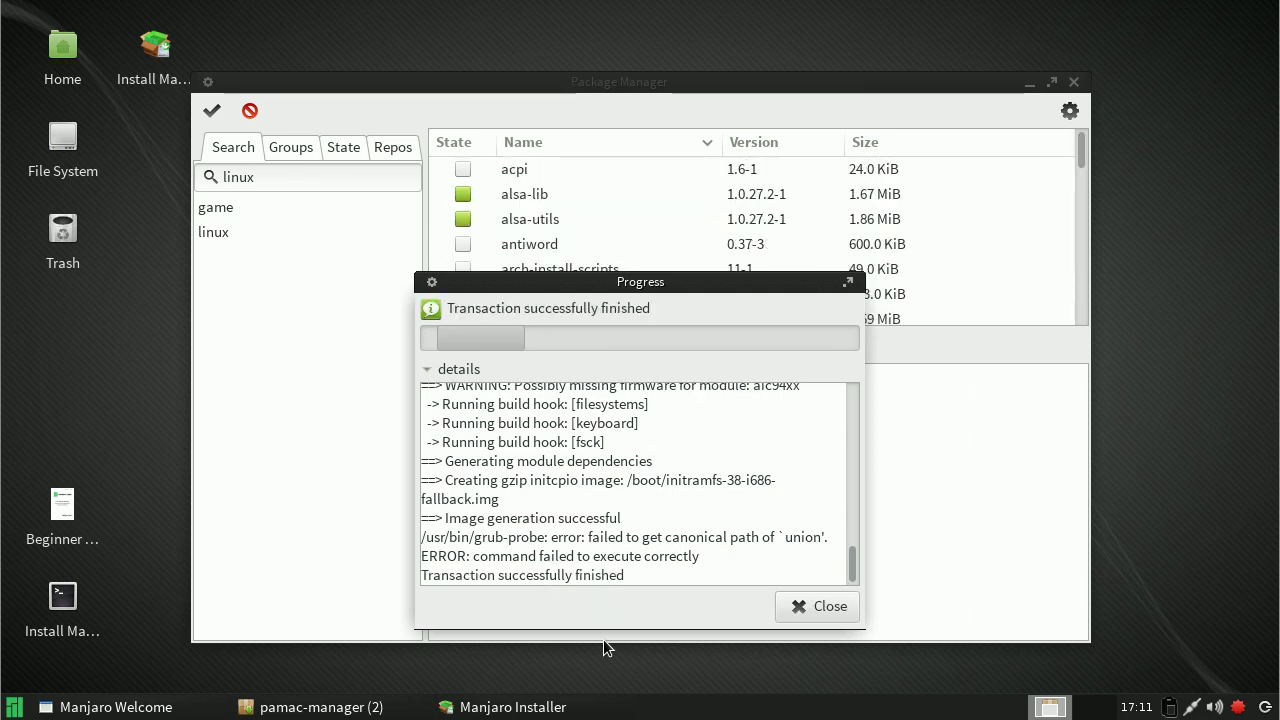
Step: Close the finished transaction, decline the updates, and browse the kdebase package group
click(809, 610)
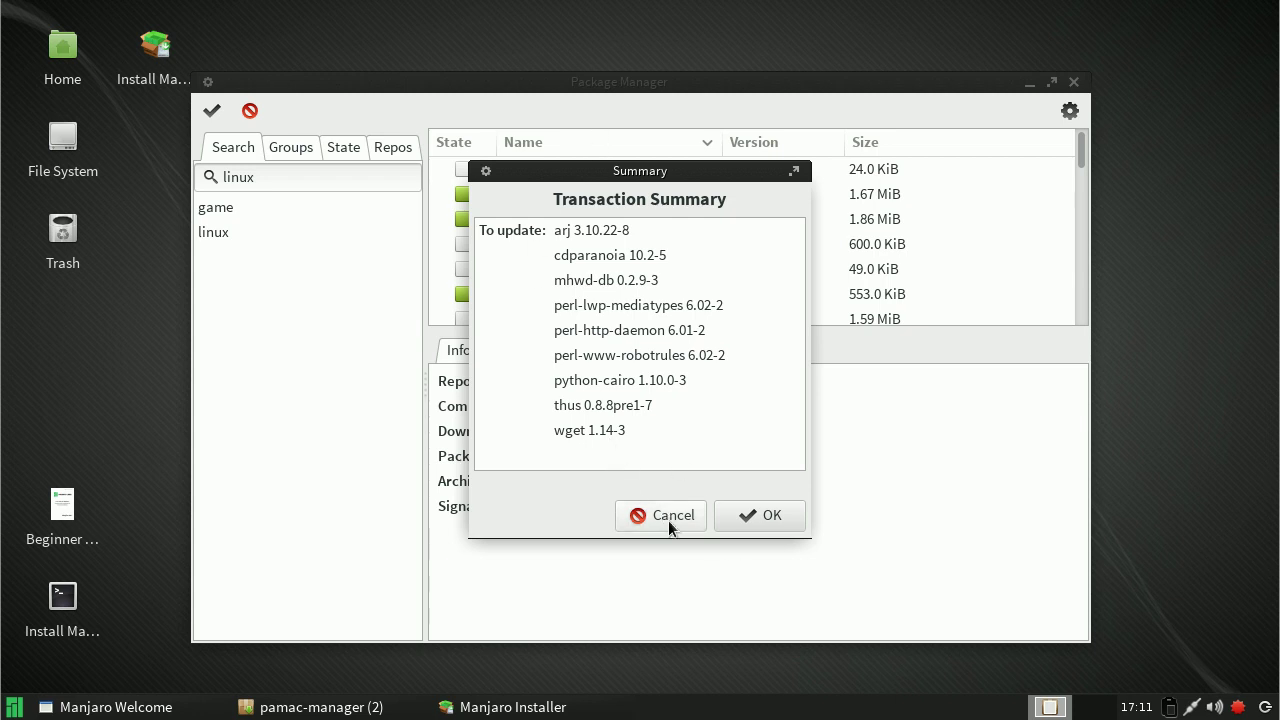
click(668, 520)
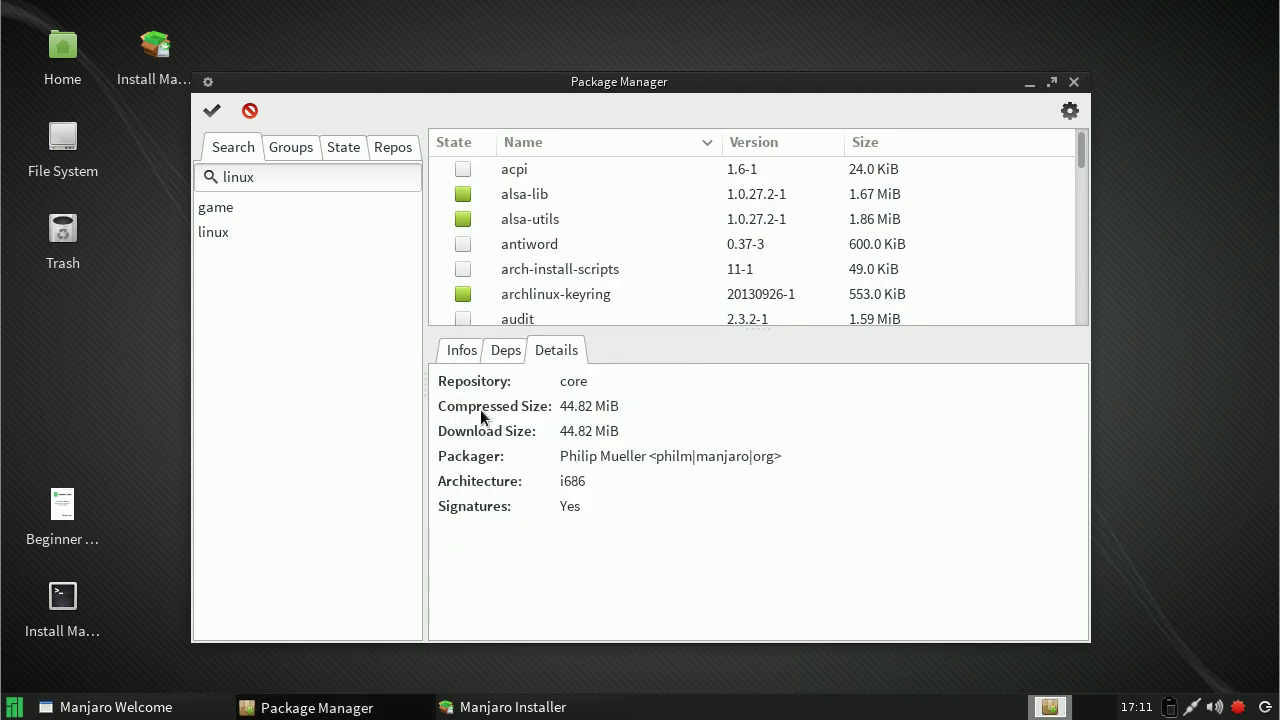
click(294, 151)
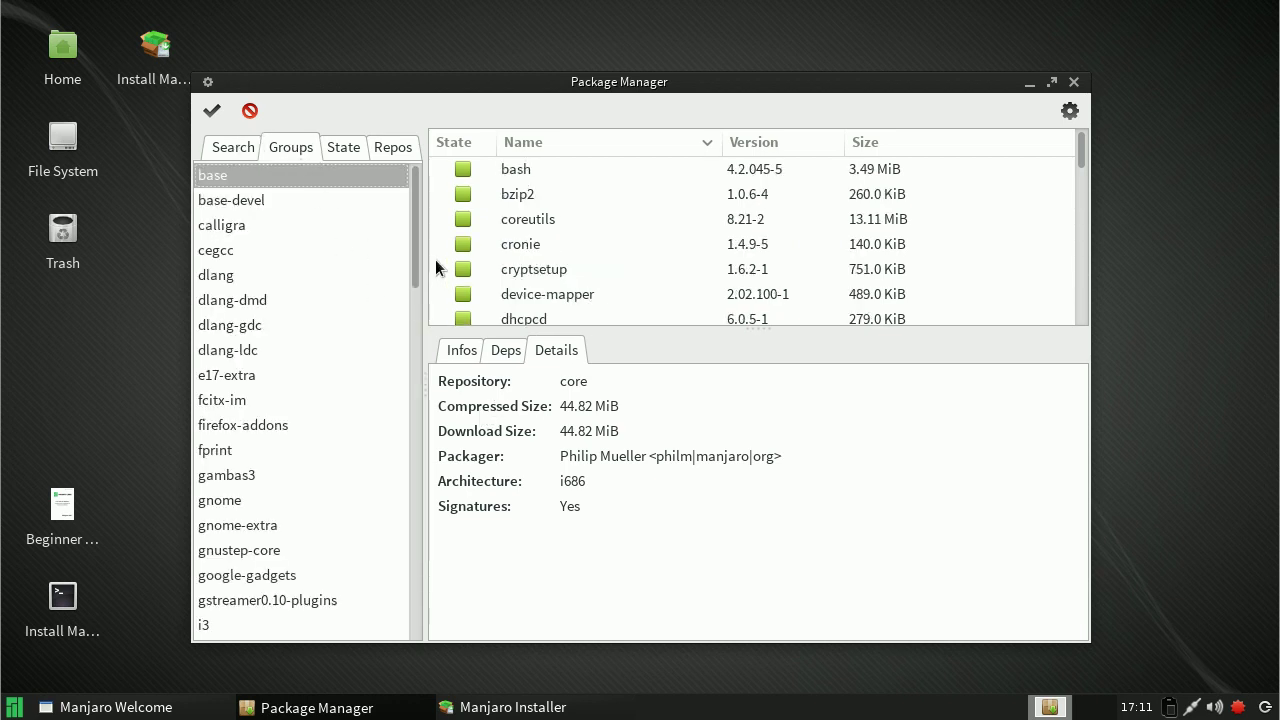
drag(411, 245, 404, 353)
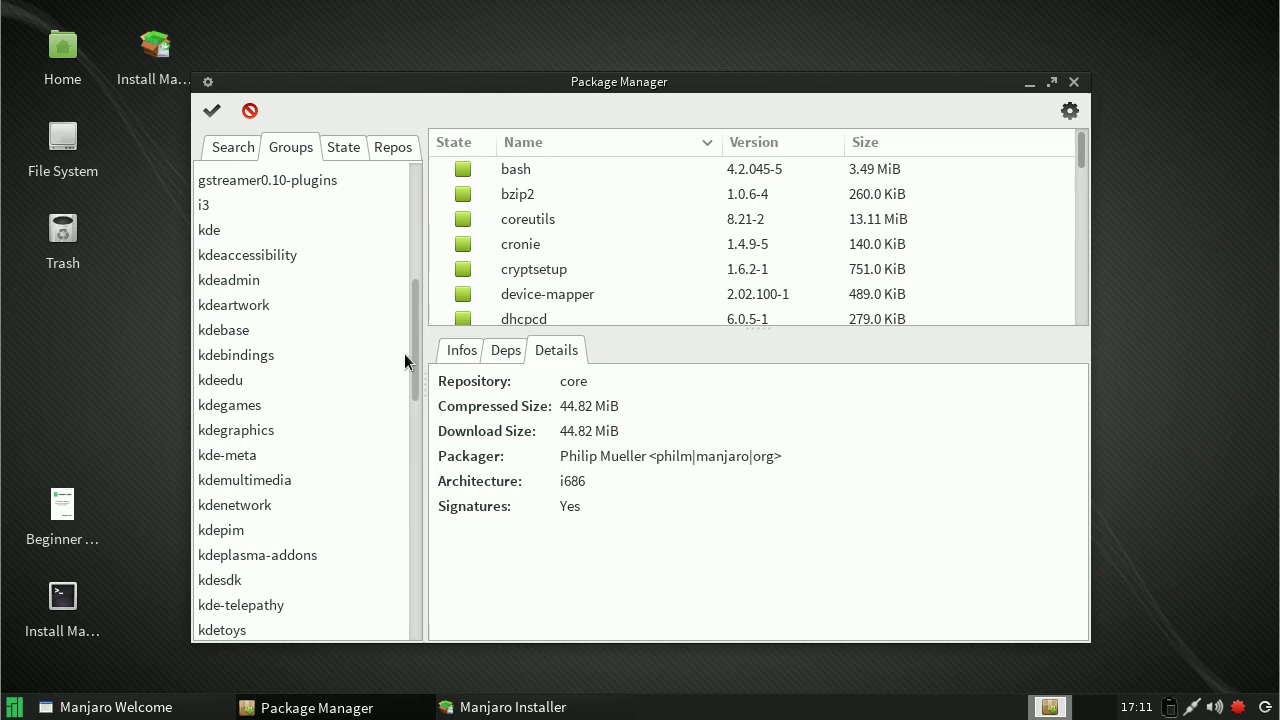
click(226, 324)
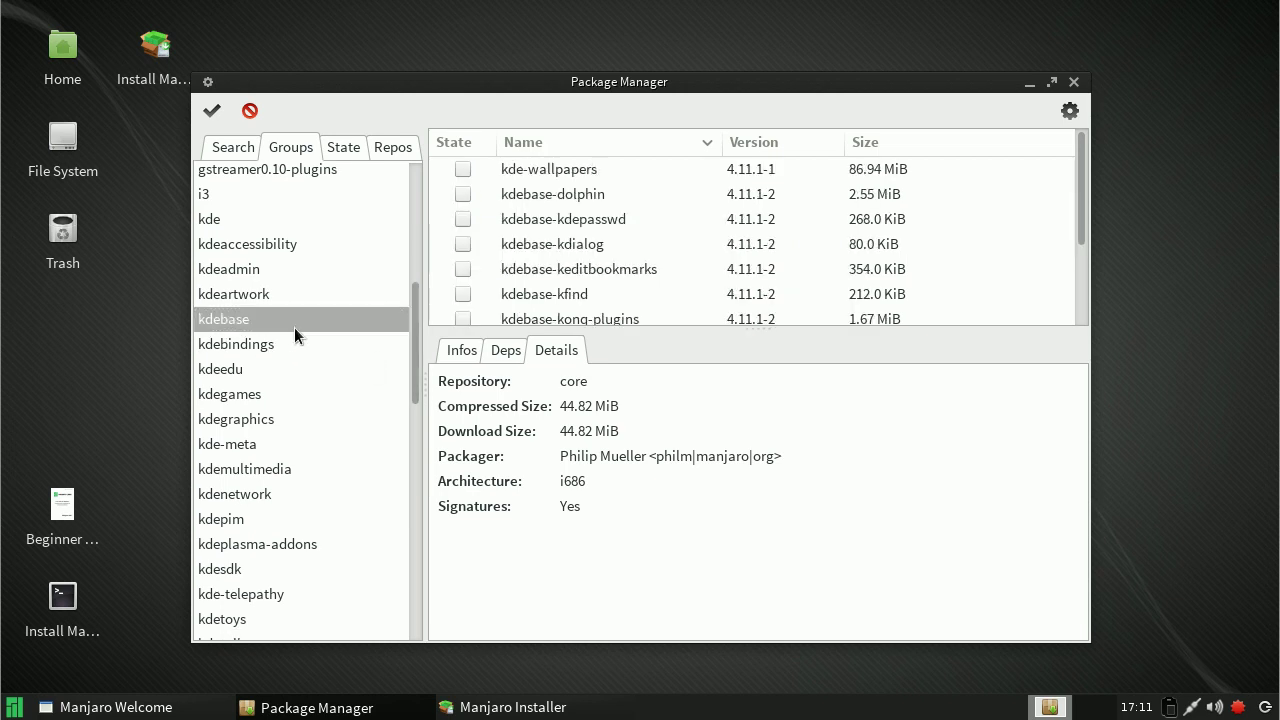
mouse_move(1072, 208)
mouse_down()
mouse_move(1075, 312)
mouse_move(1071, 211)
mouse_up()
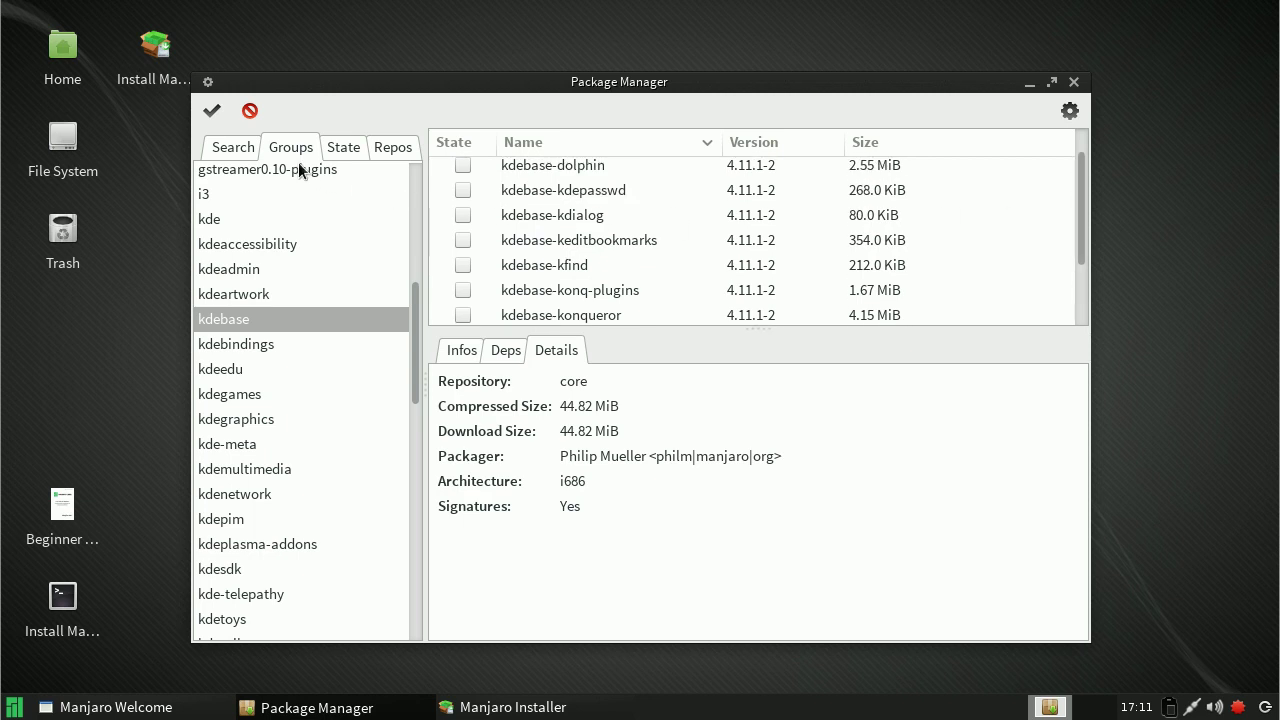
Step: Filter packages by state: Uninstalled, Orphans, then the empty To install list
click(340, 147)
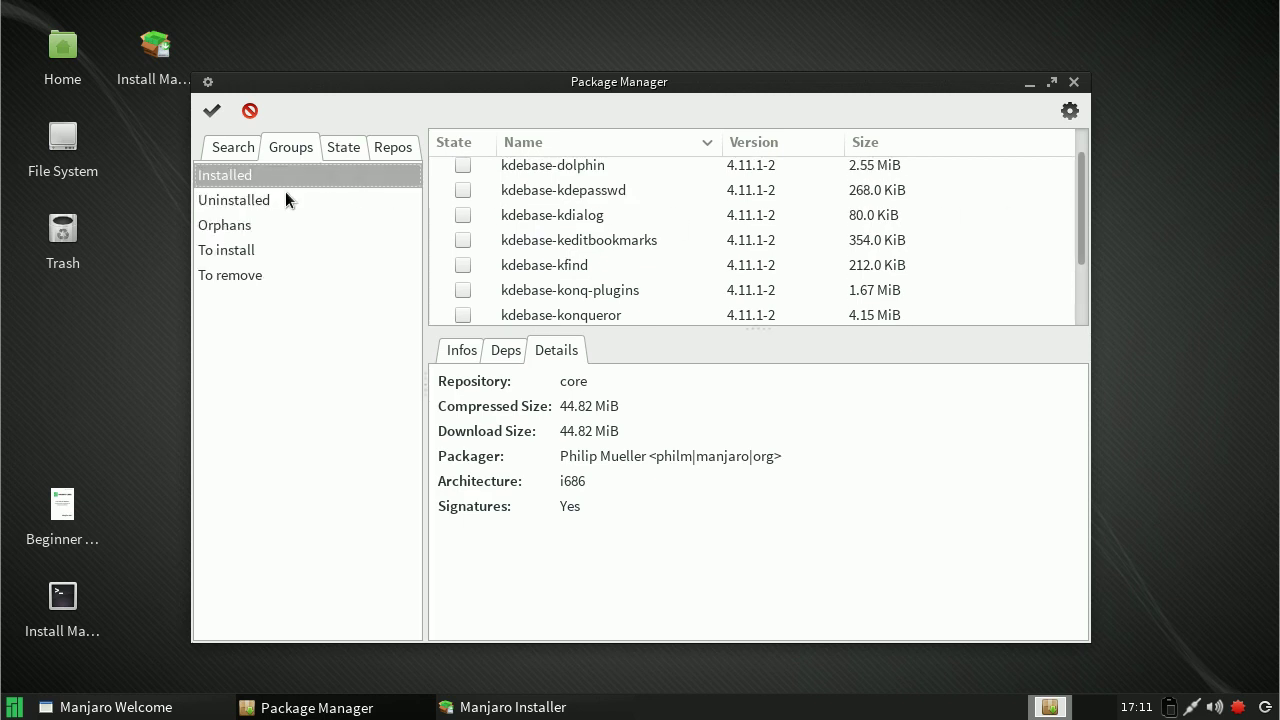
click(258, 200)
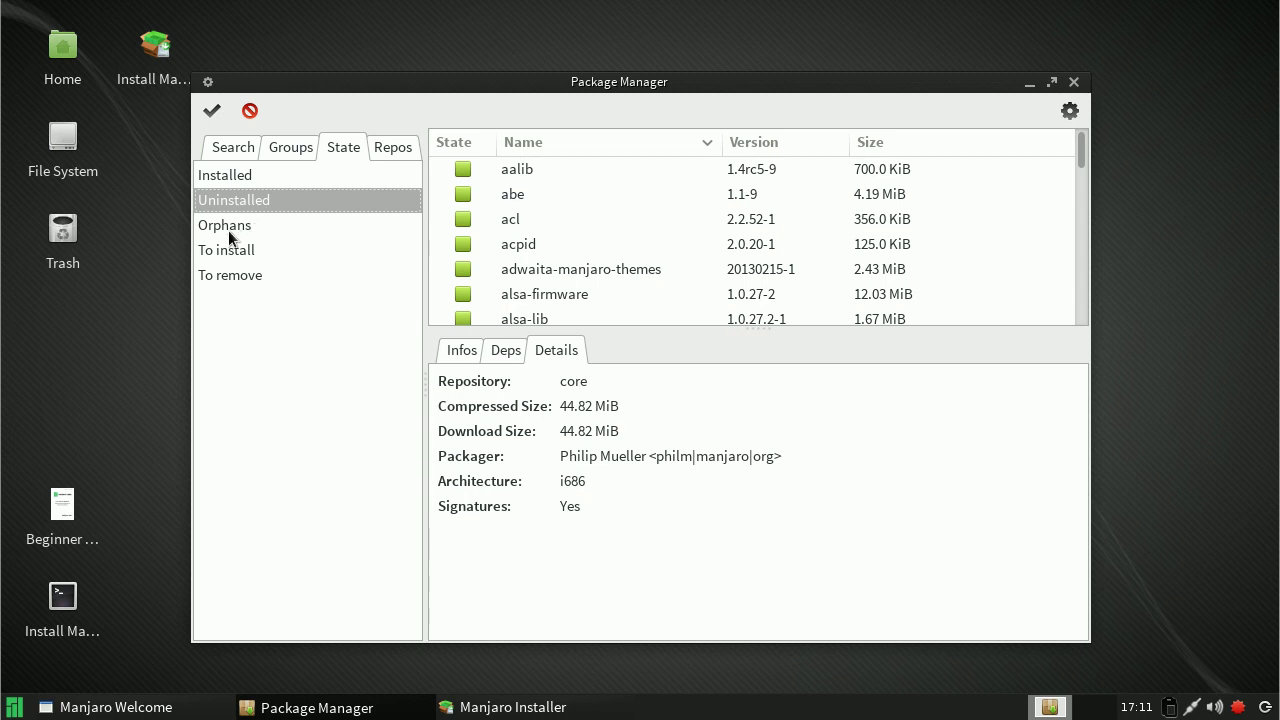
click(228, 230)
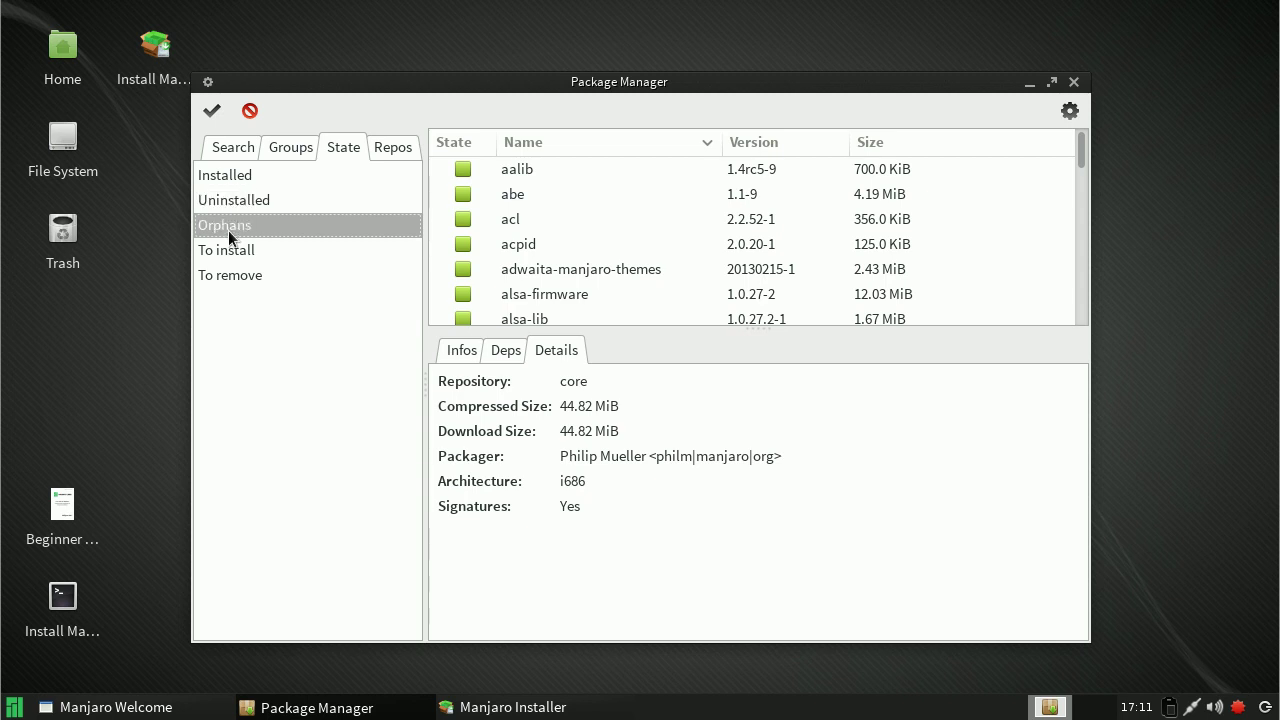
drag(1081, 156, 1076, 399)
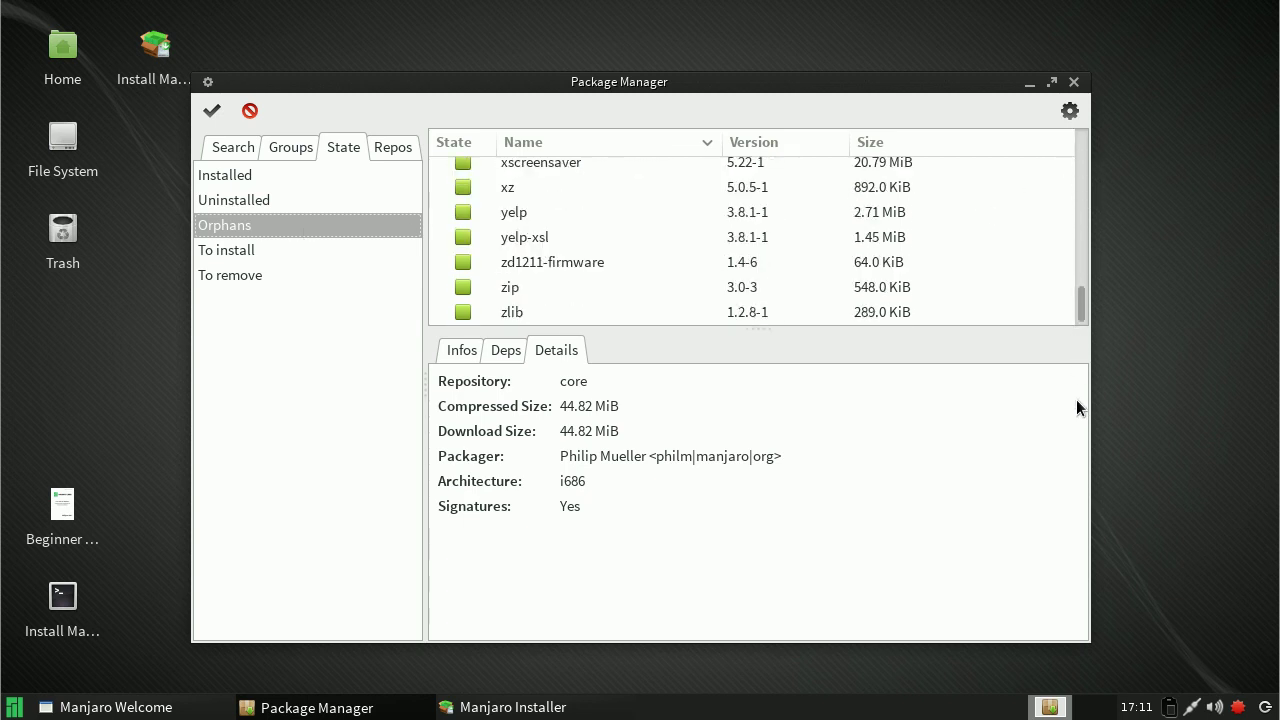
click(233, 252)
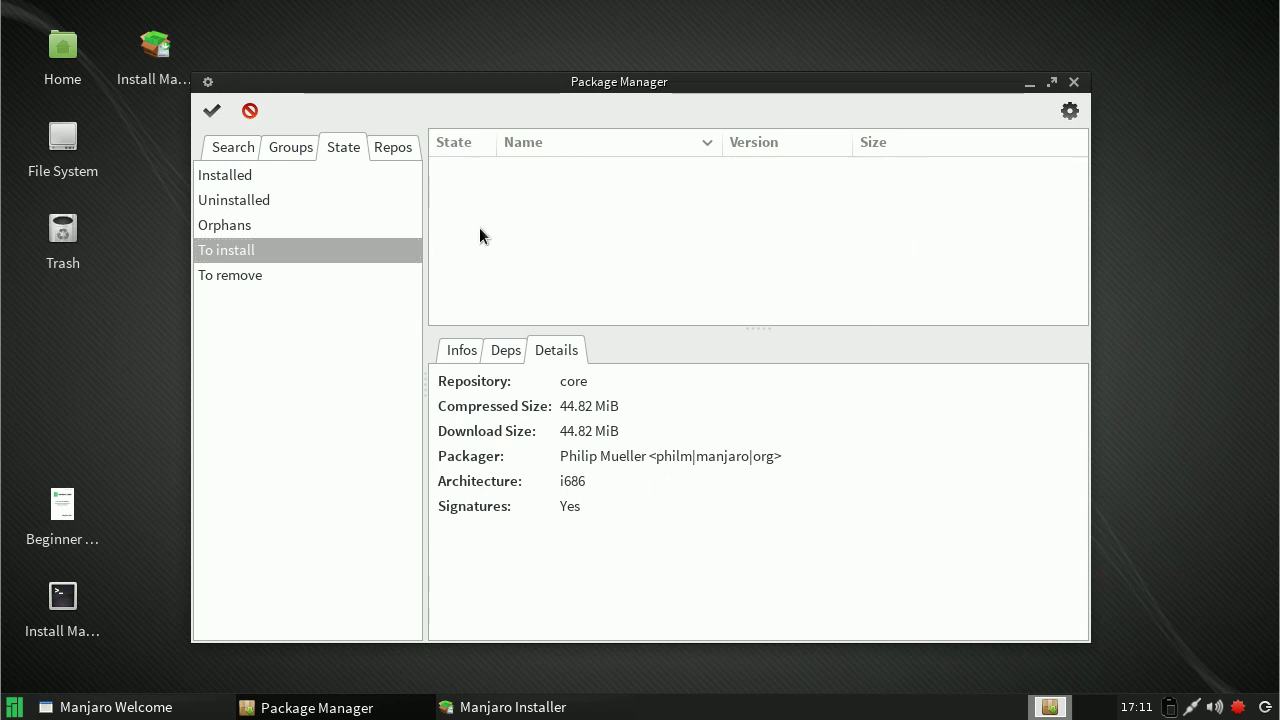
Step: View the About Pamac information and dismiss it
click(1070, 113)
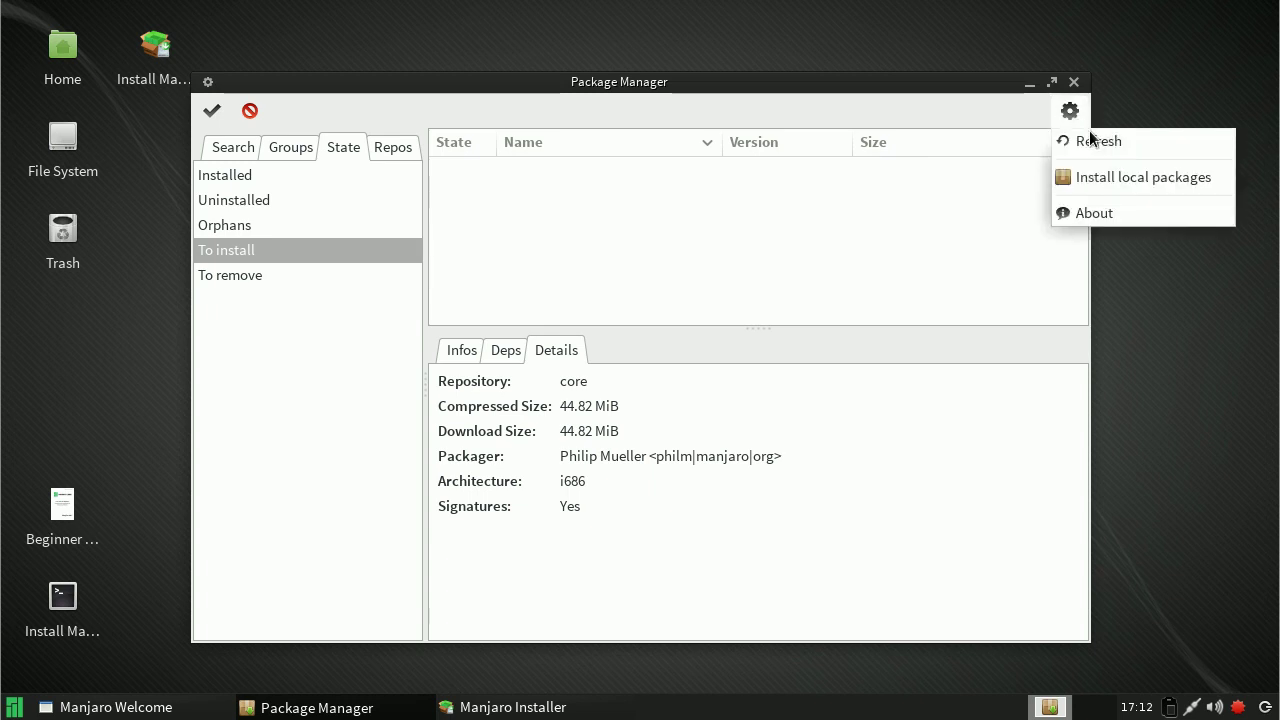
click(1094, 215)
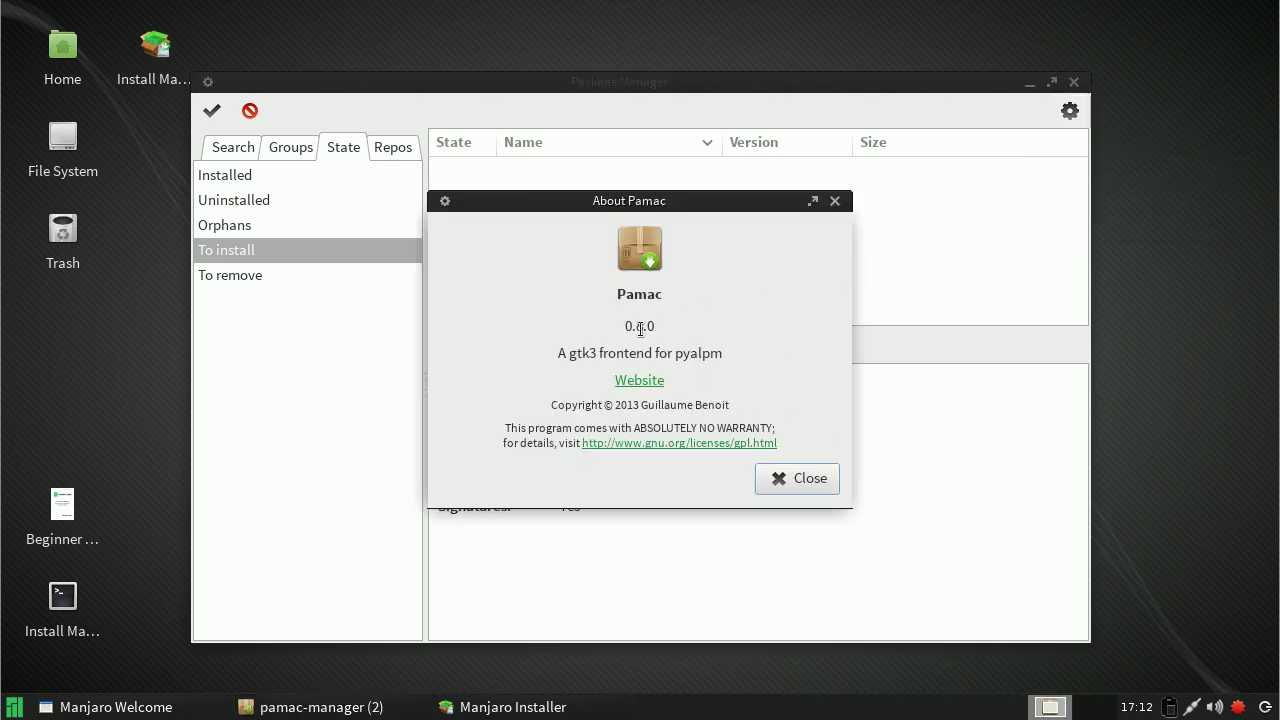
click(802, 482)
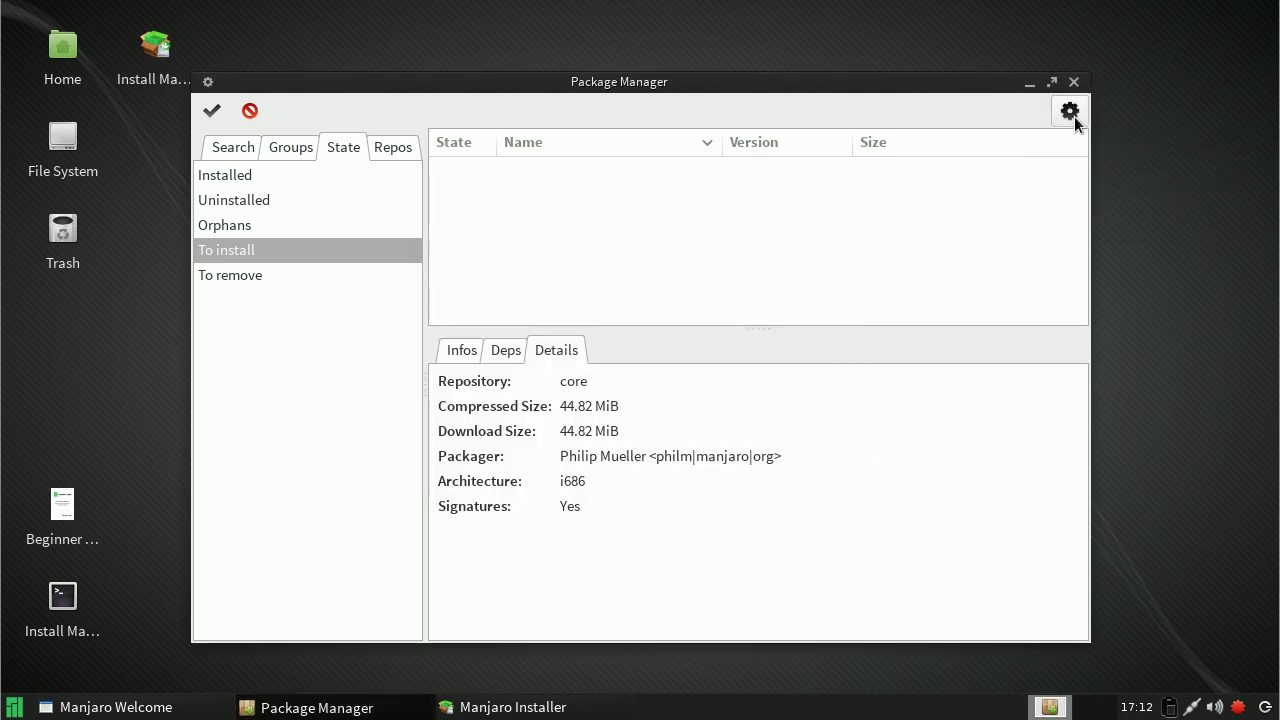
Step: Install the local xf86-video-trident 1.3.6-4 package from /opt/manjaro/pkgs
click(1070, 111)
click(1106, 177)
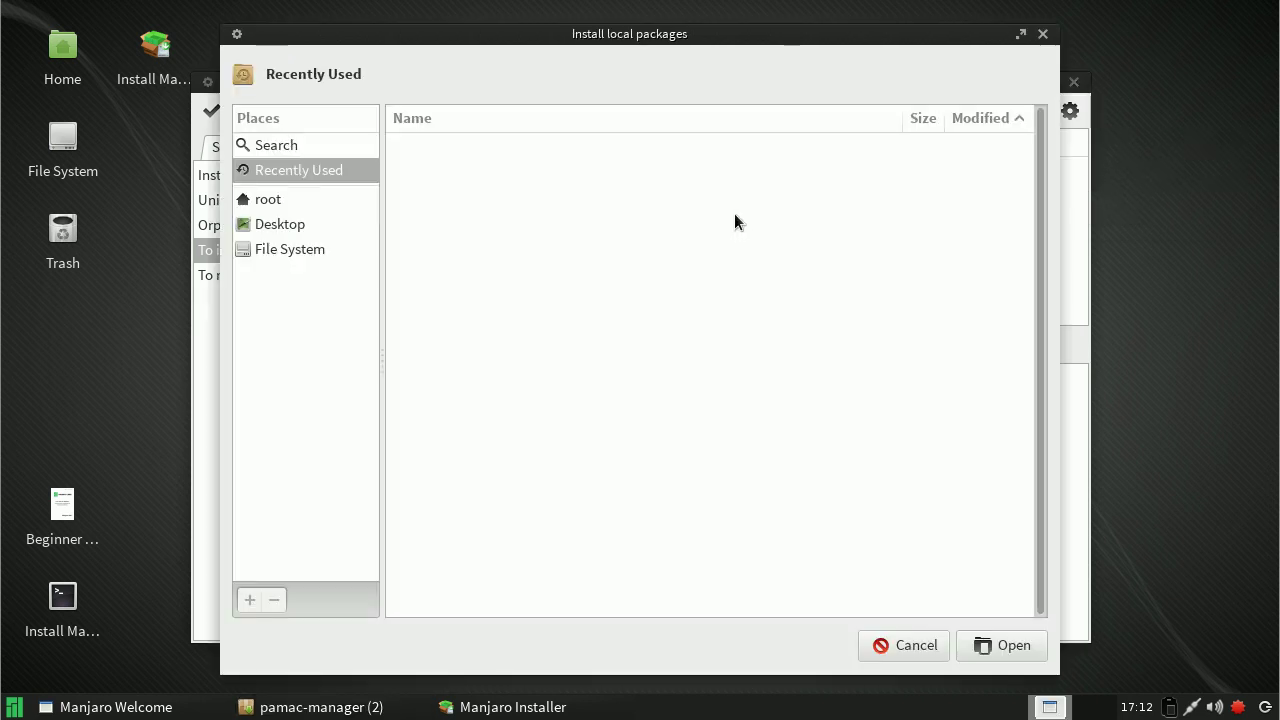
click(296, 253)
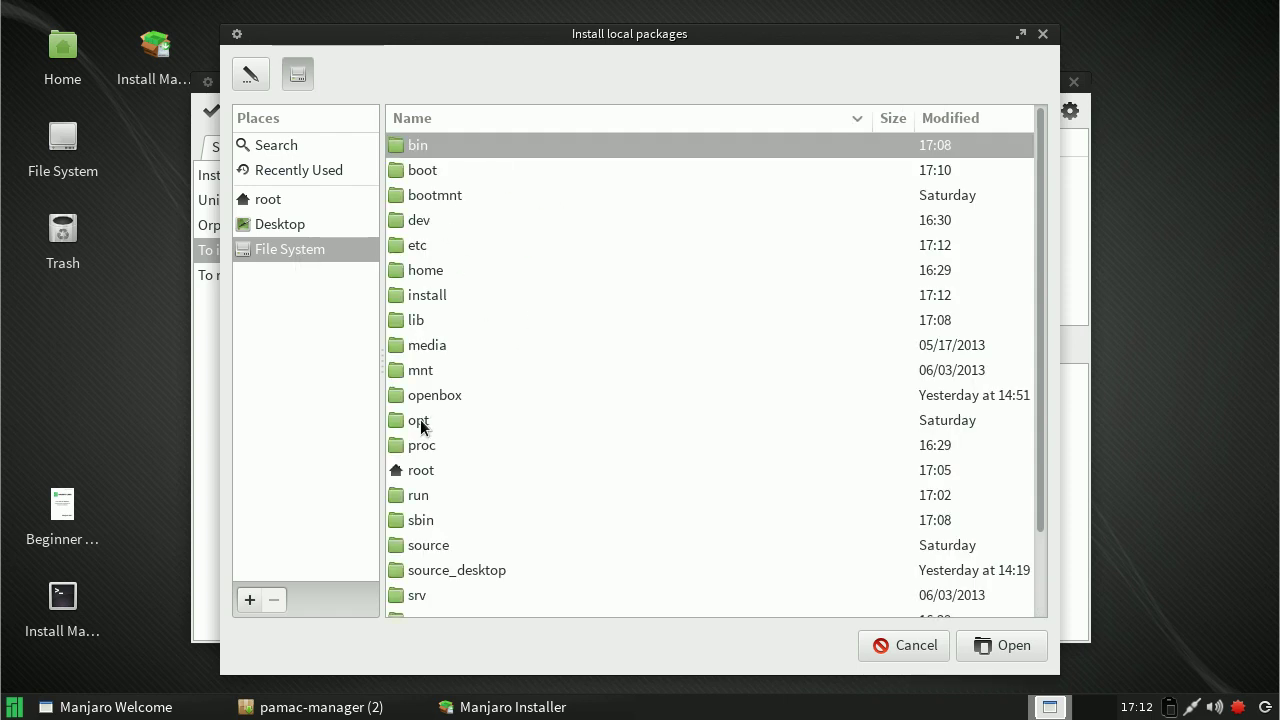
double_click(423, 420)
double_click(457, 170)
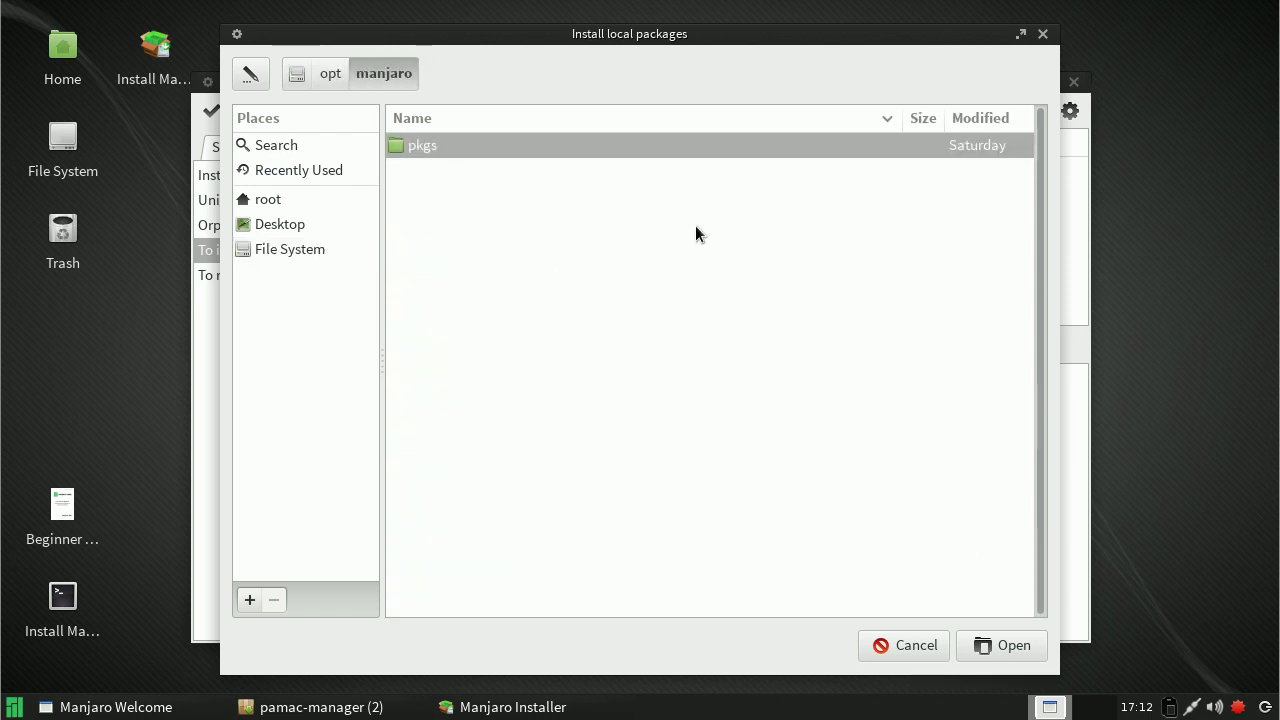
double_click(440, 145)
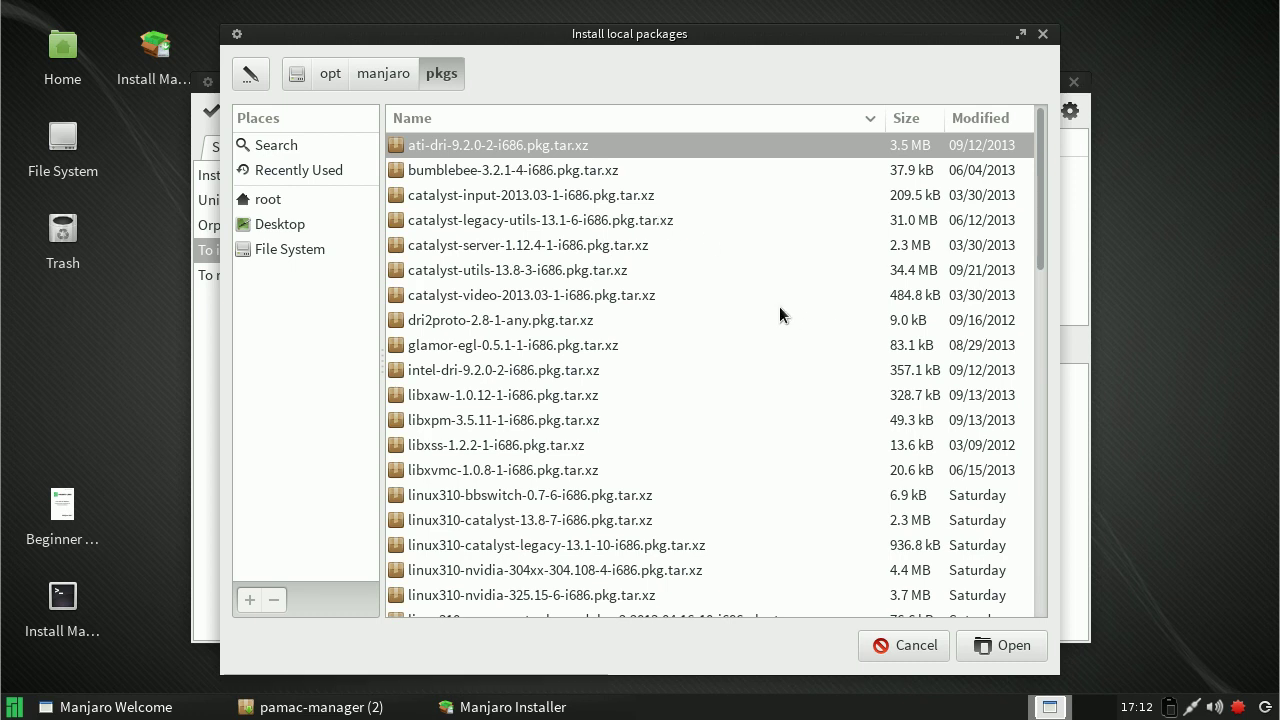
scroll(780, 307, down, 8)
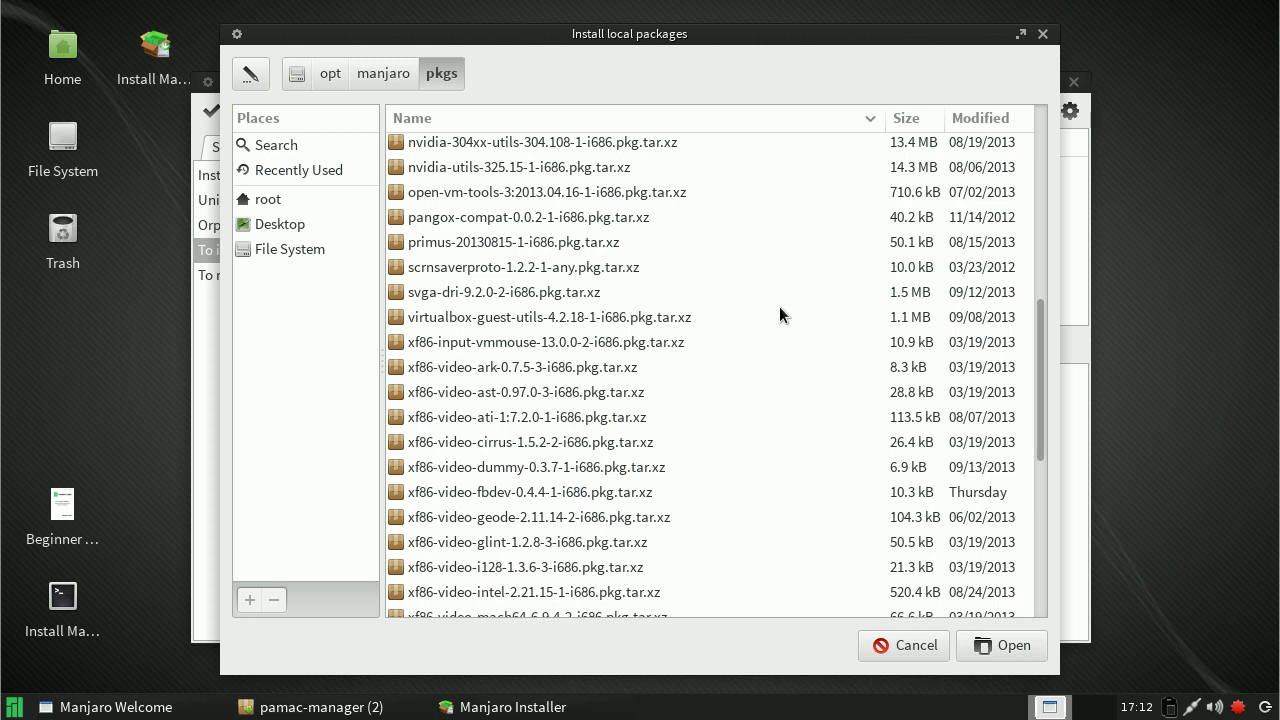
scroll(780, 310, down, 5)
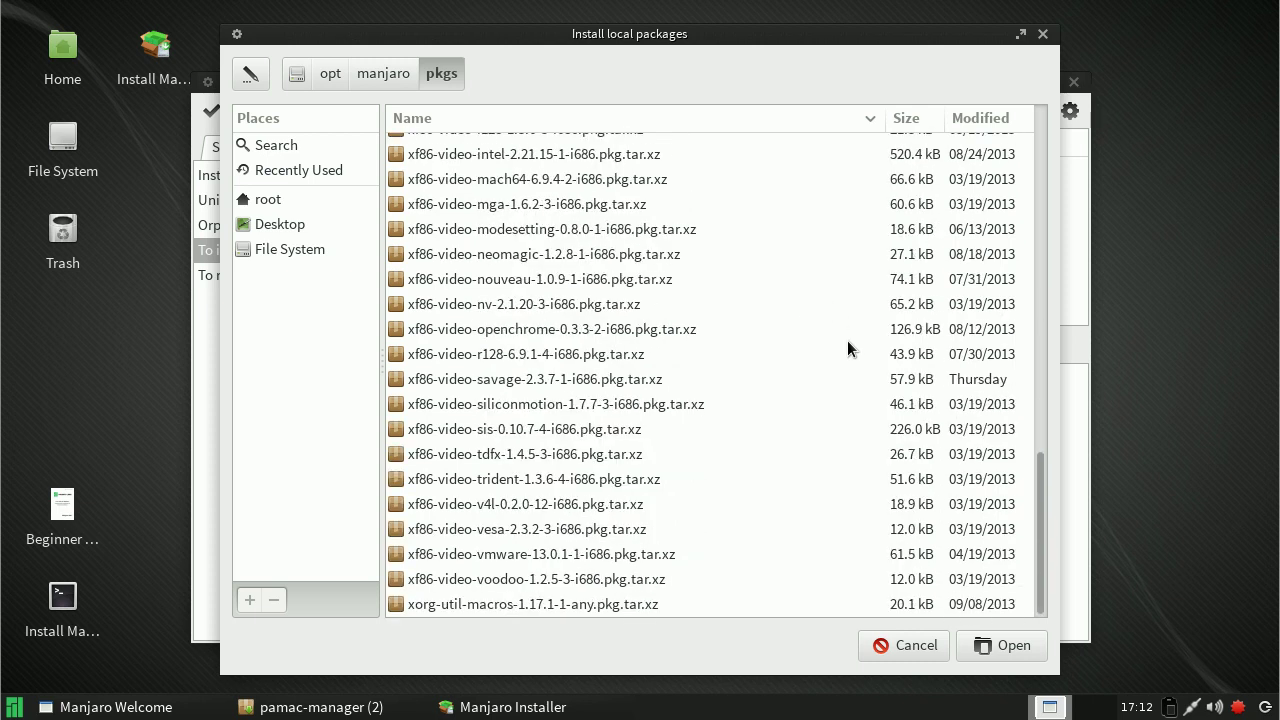
double_click(544, 482)
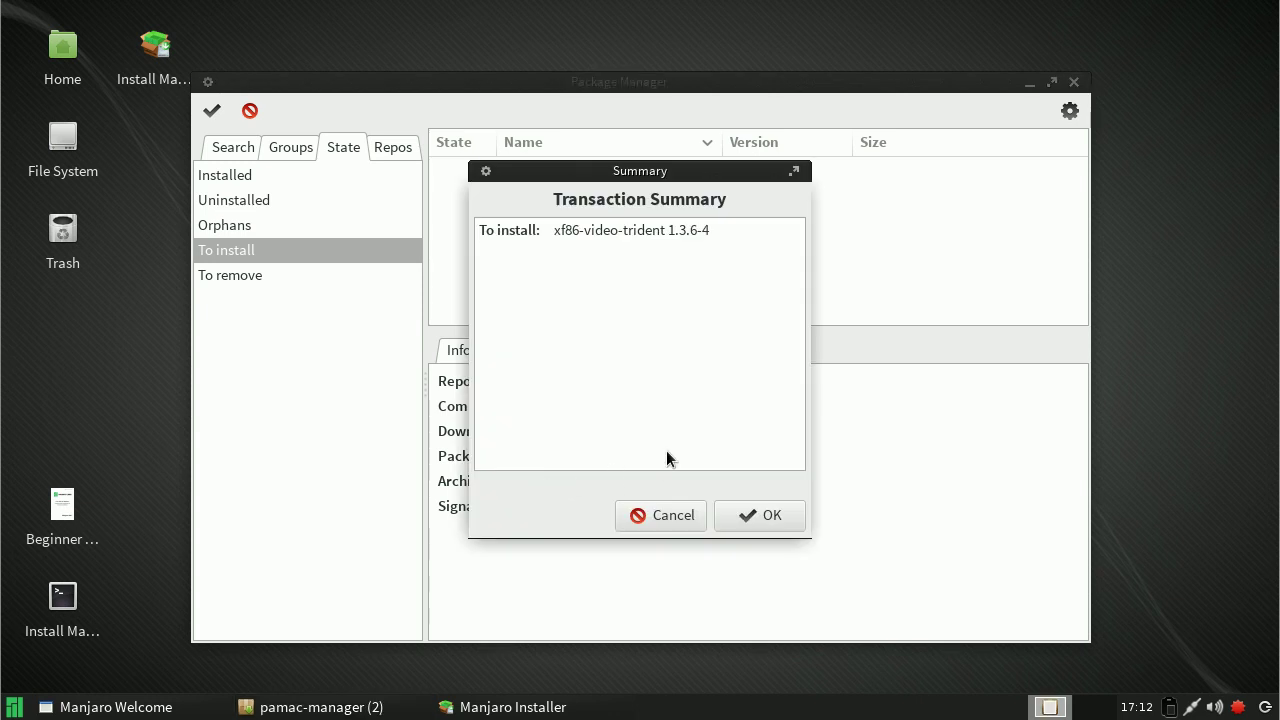
click(762, 517)
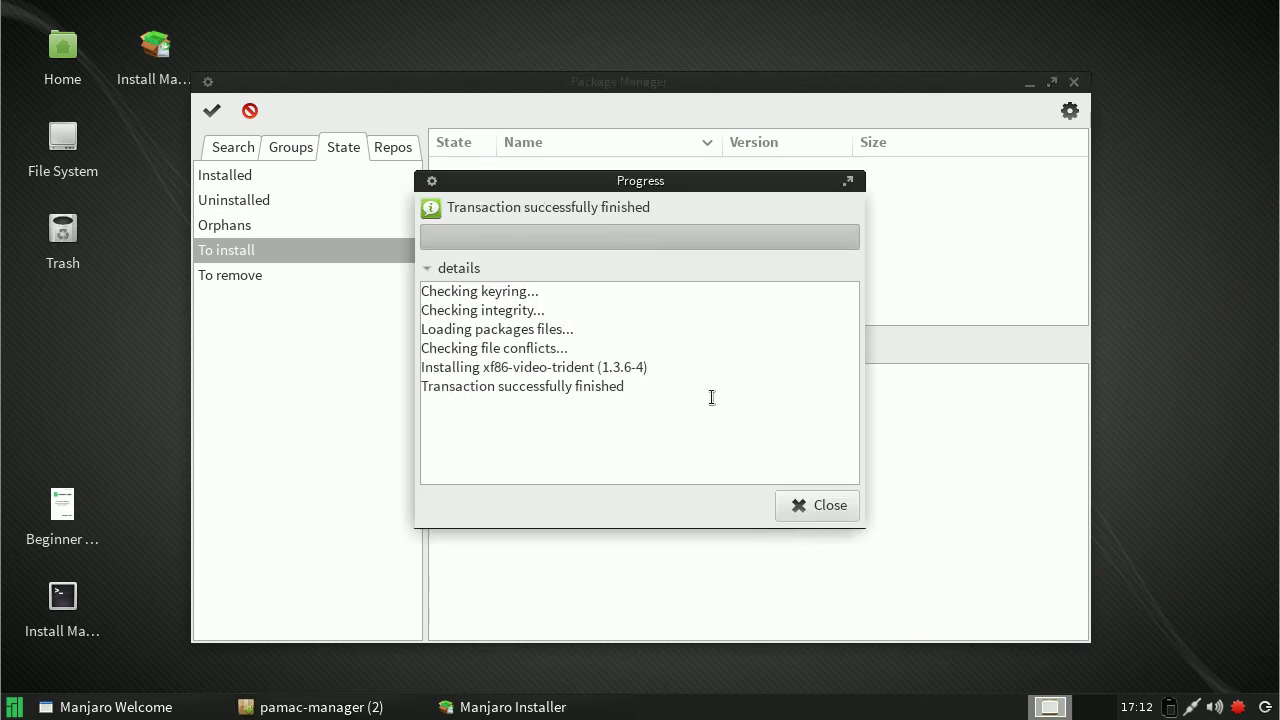
click(814, 512)
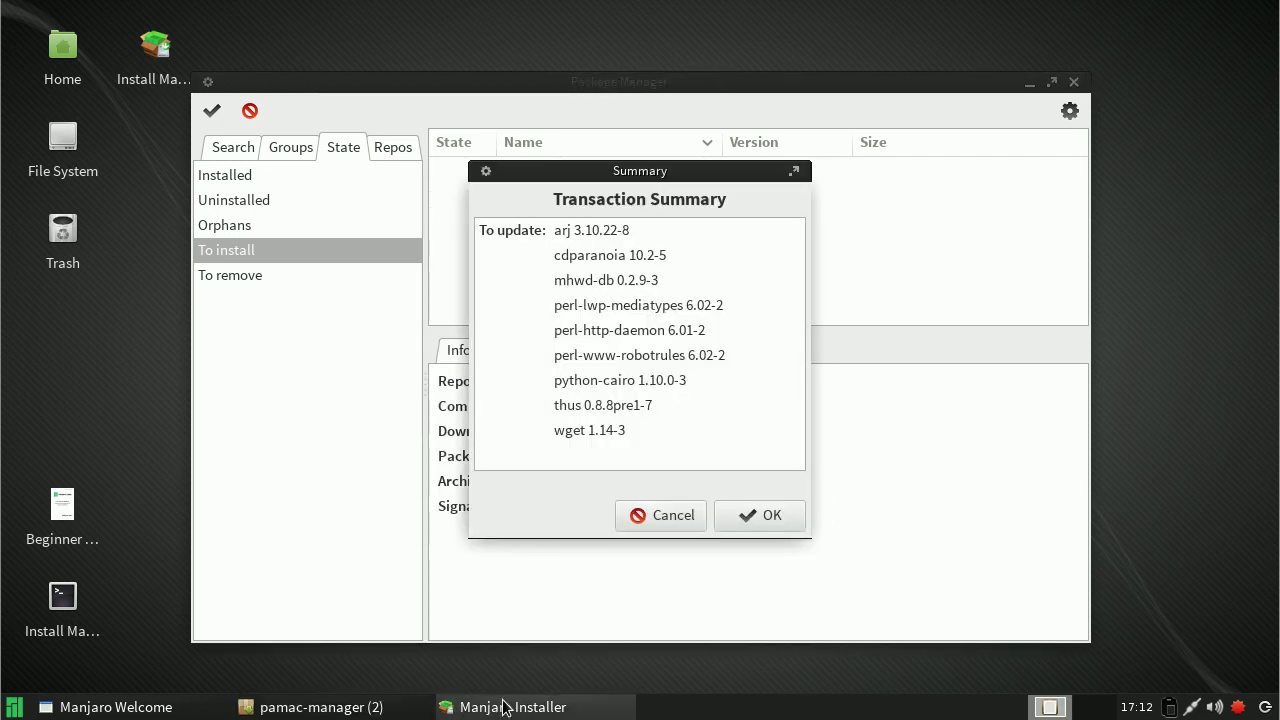
Step: Decline Pamac's update offer and bring the Manjaro Installer, now at 100%, to the front
click(668, 514)
click(562, 707)
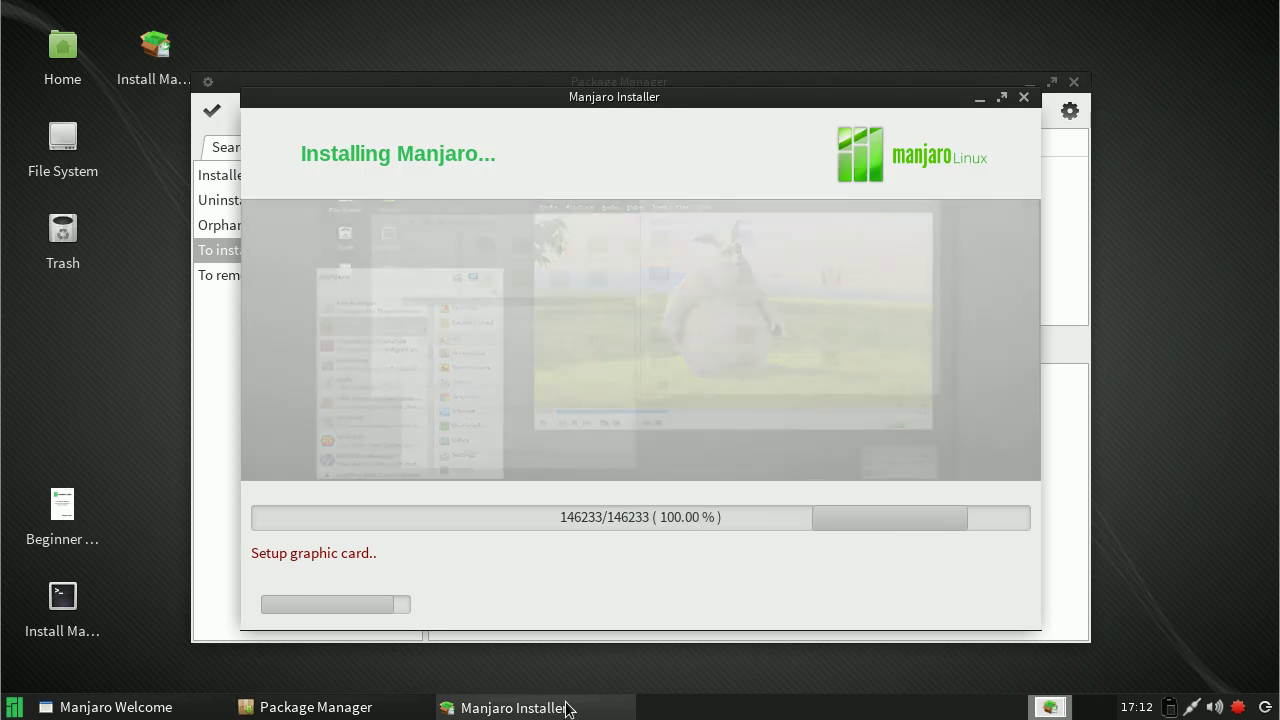